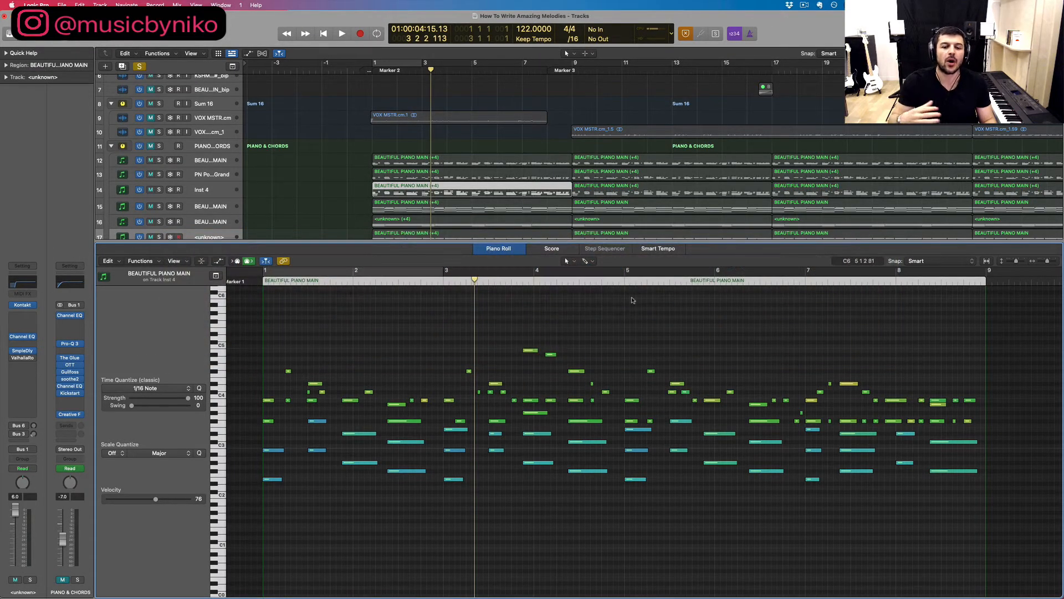
# Step: Switch off soloing for all tracks, close the Piano Roll and look through the full arrangement
pyautogui.click(139, 65)
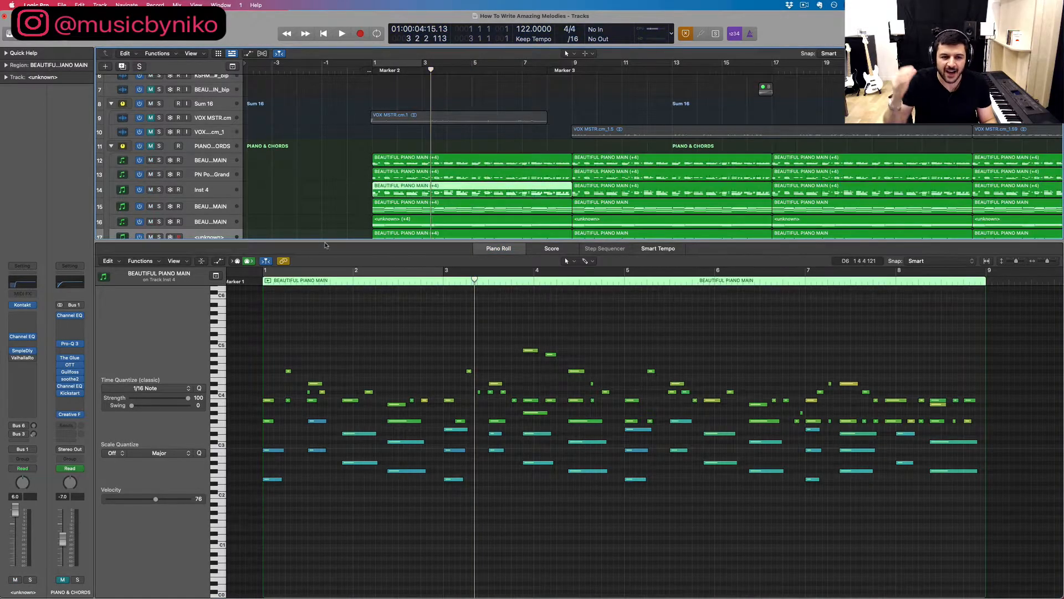
pyautogui.press('p')
pyautogui.scroll(-5, 387, 278)
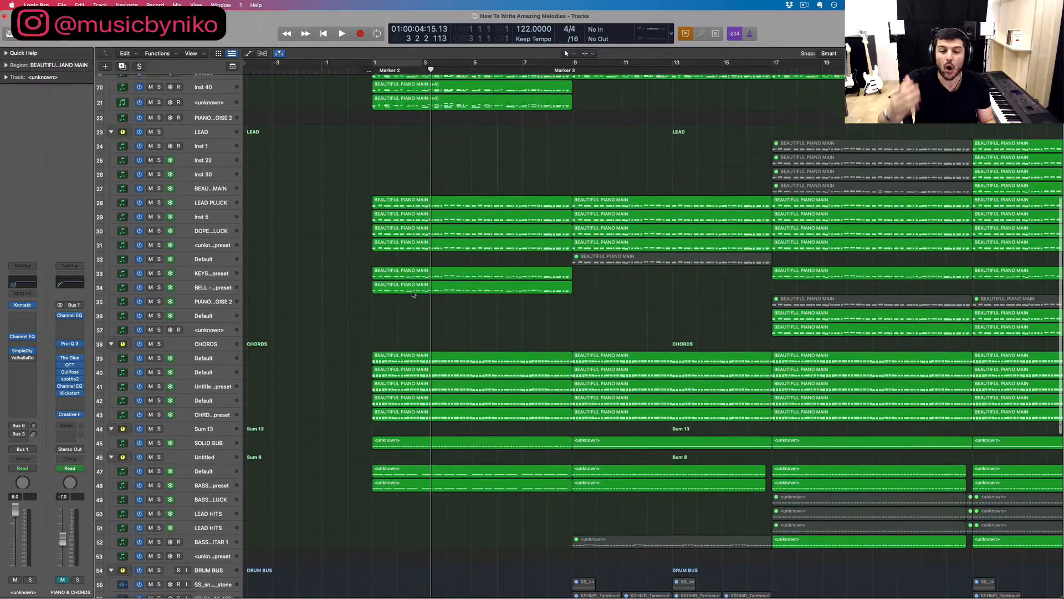
pyautogui.scroll(-9, 412, 294)
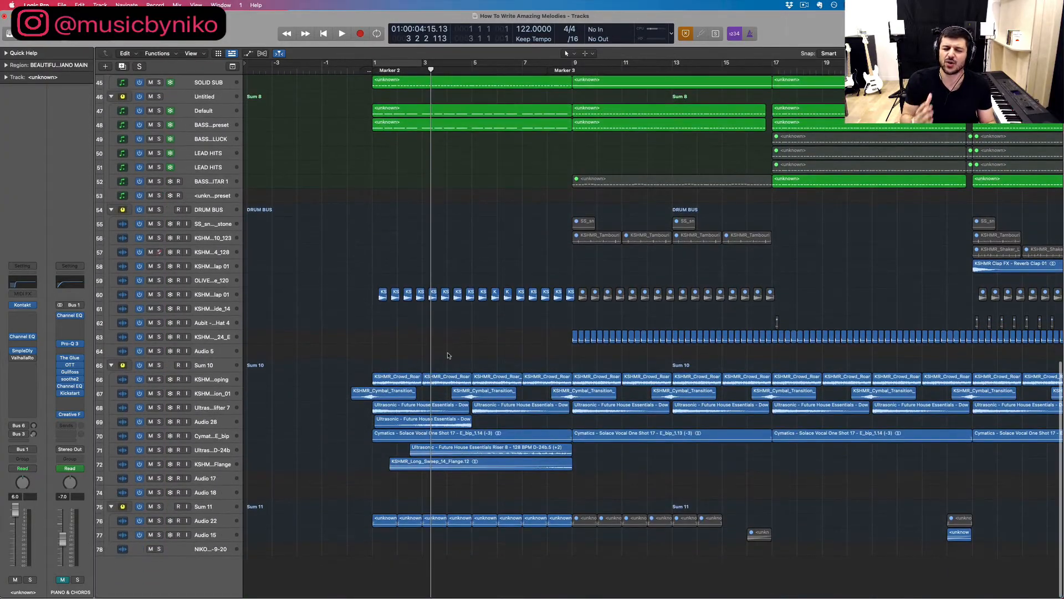
pyautogui.scroll(15, 449, 355)
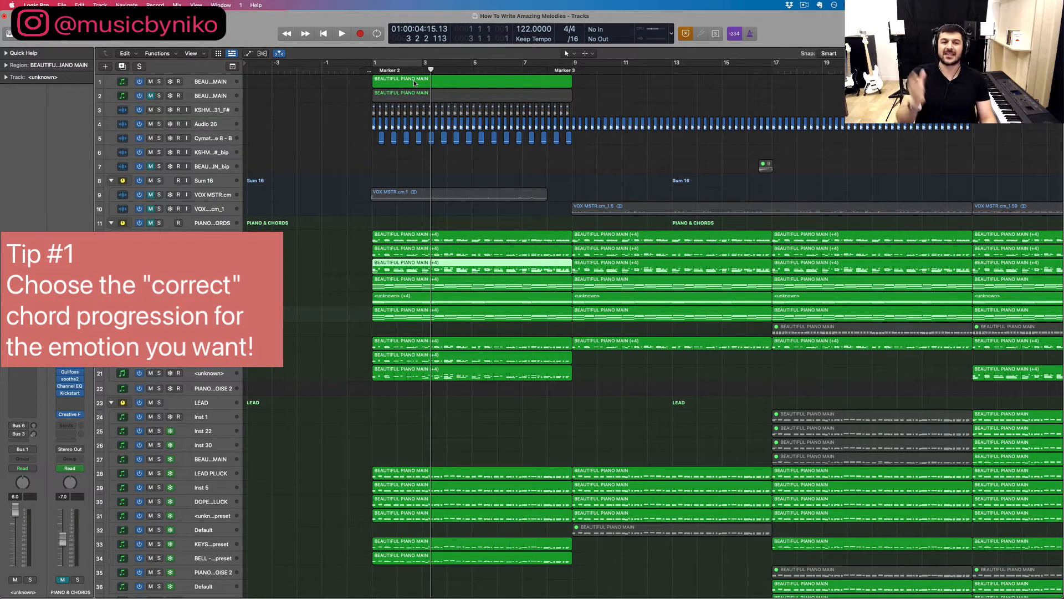
# Step: Open the first track's empty region in the Piano Roll and pencil in root notes F2, C3, A2 and G2, half a bar apart
pyautogui.click(414, 84)
pyautogui.doubleClick(414, 83)
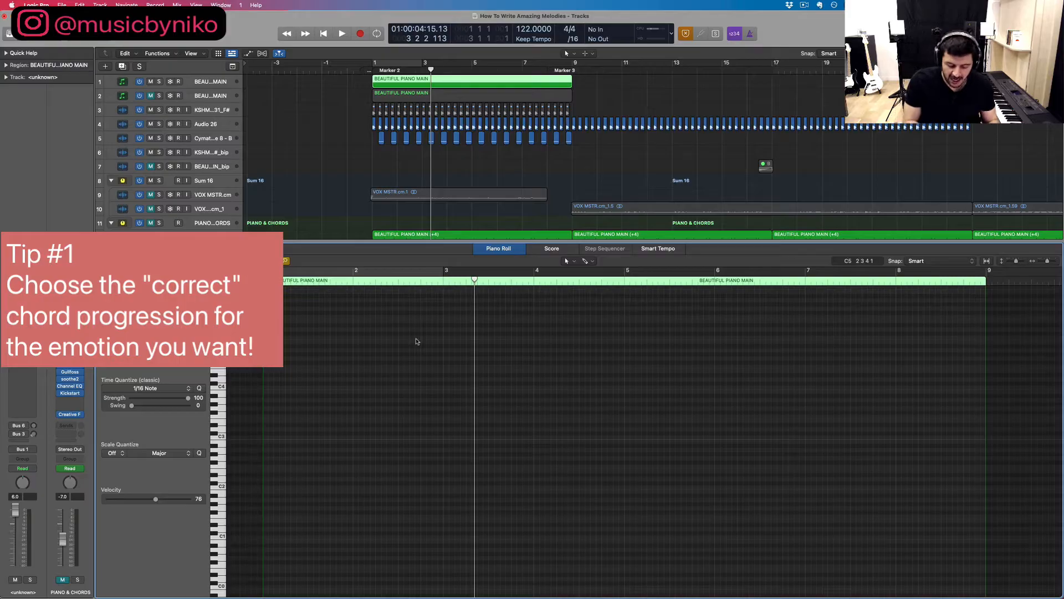
pyautogui.press('t')
pyautogui.press('p')
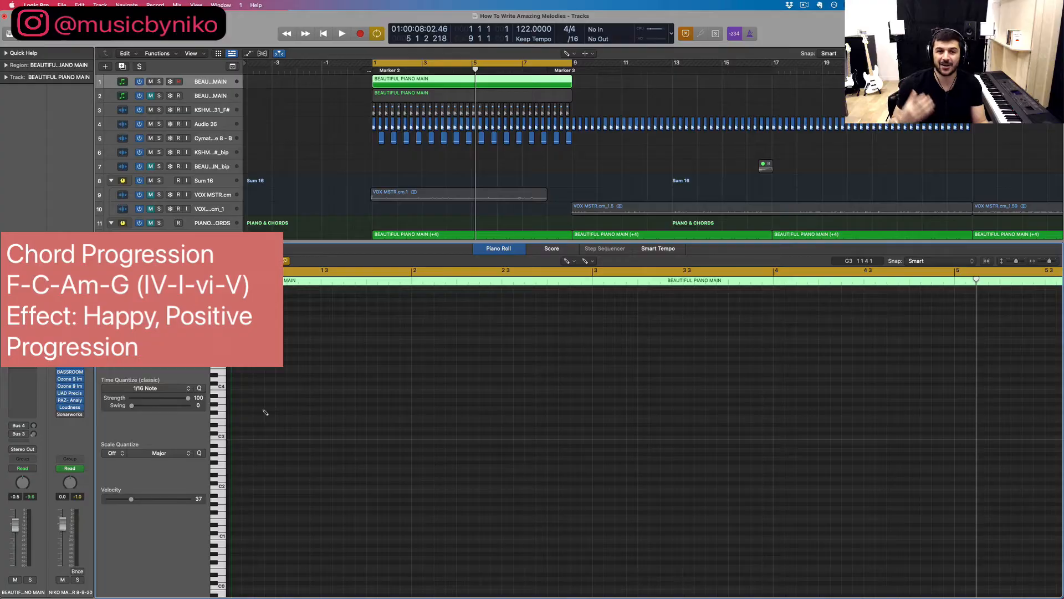
pyautogui.click(235, 469)
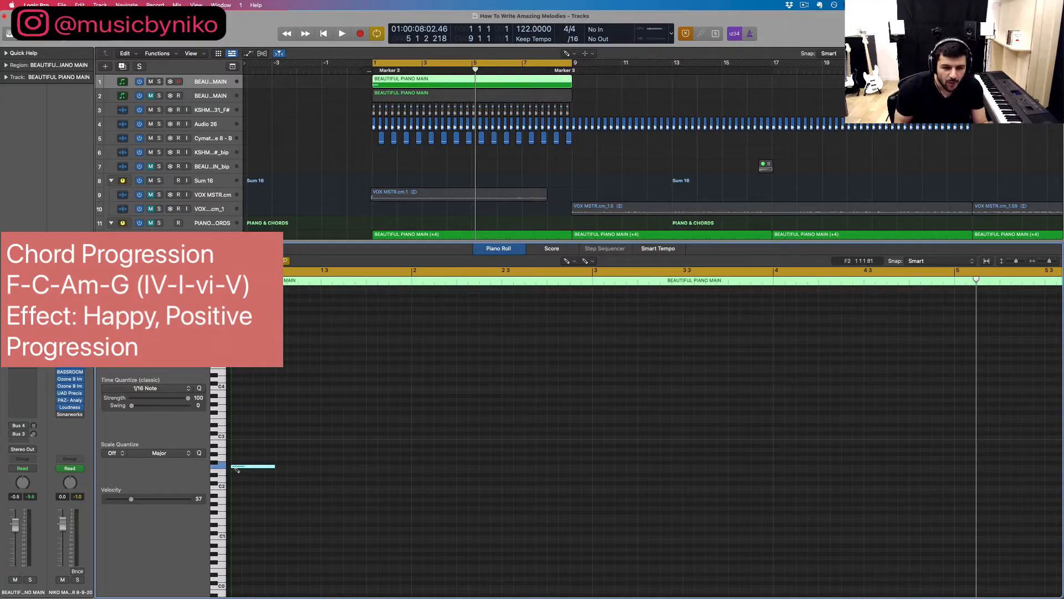
pyautogui.click(324, 438)
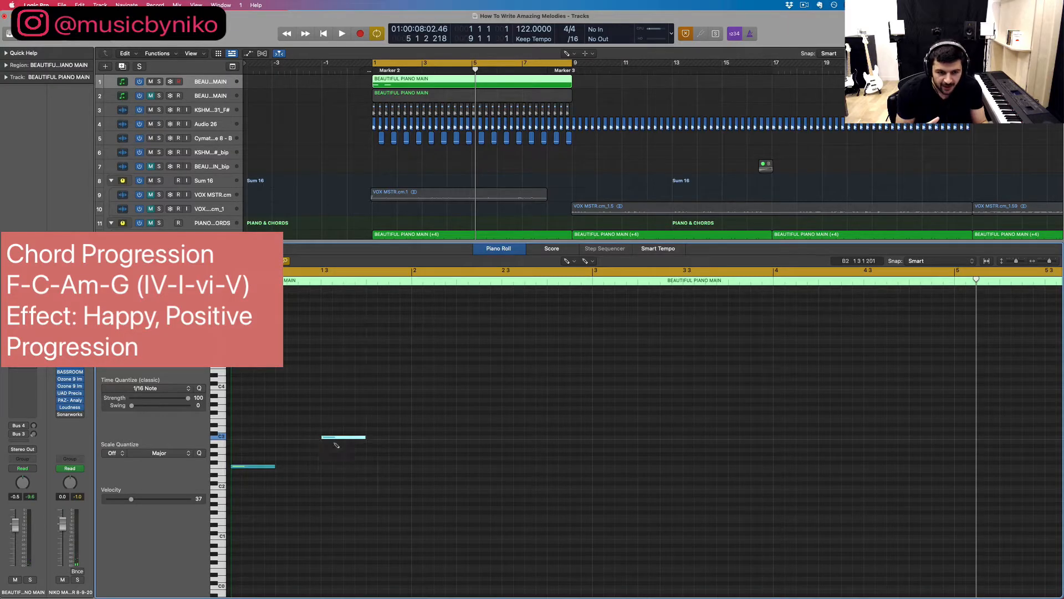
pyautogui.click(414, 450)
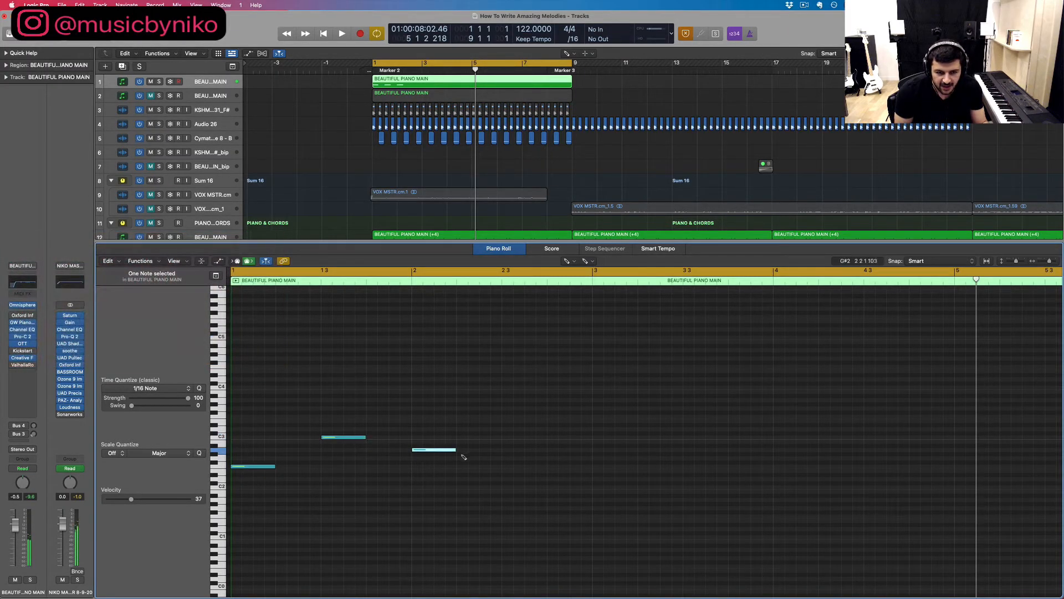
pyautogui.click(504, 459)
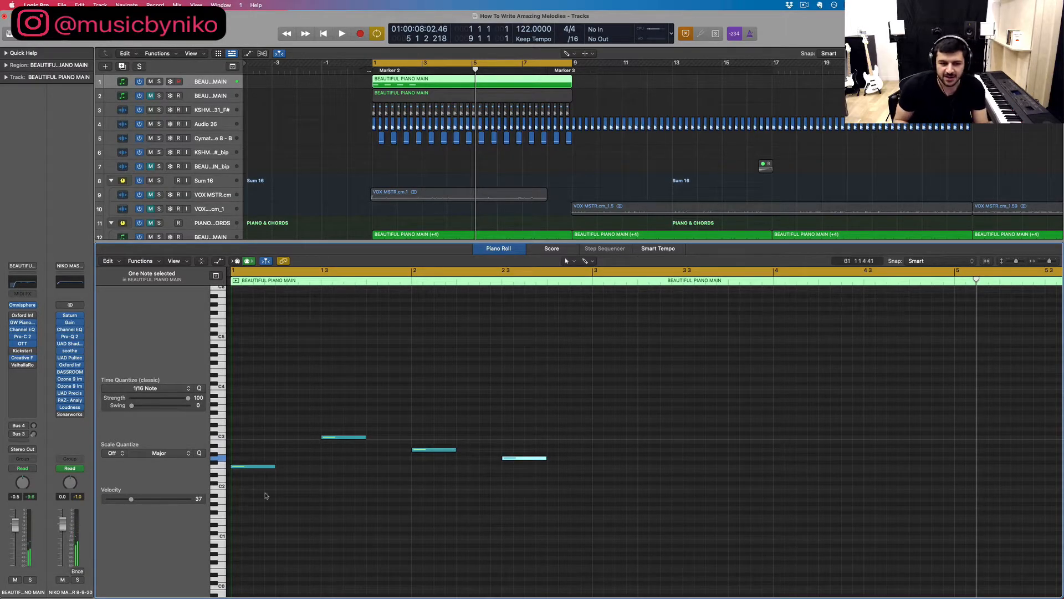
# Step: Duplicate the root notes upward to build F, C and G major triads and an A minor triad (A-C-E)
pyautogui.moveTo(262, 498); pyautogui.dragTo(333, 434)
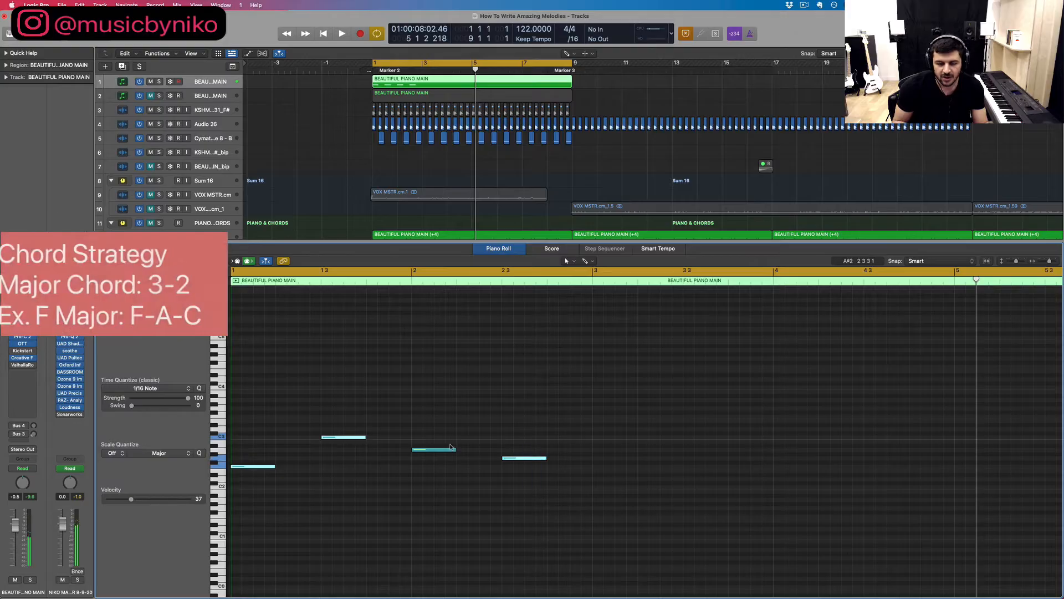
pyautogui.click(248, 468)
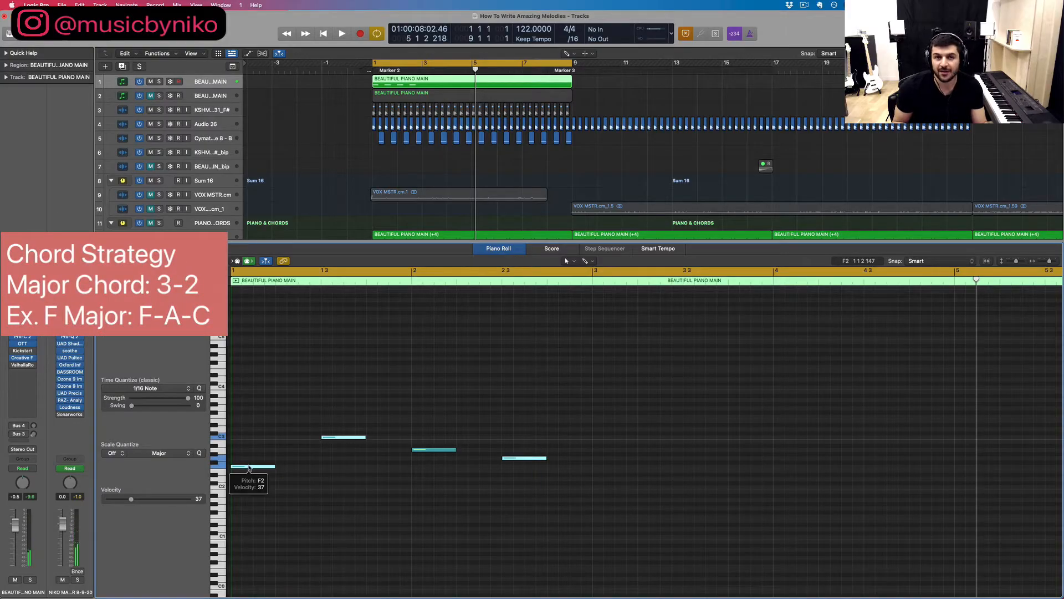
pyautogui.moveTo(249, 468); pyautogui.dragTo(332, 446)
pyautogui.click(430, 450)
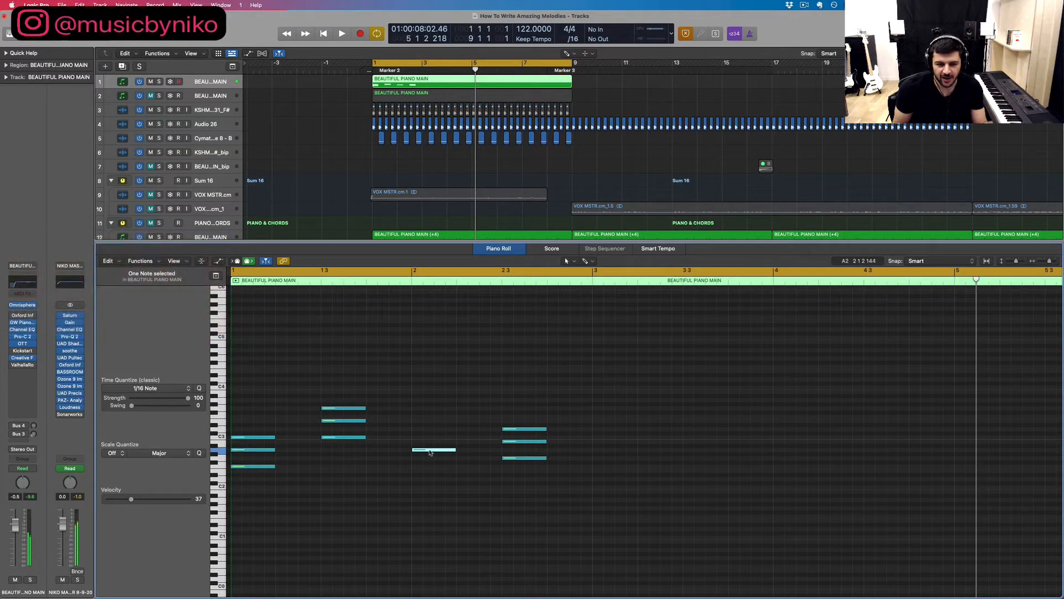
pyautogui.moveTo(429, 450); pyautogui.dragTo(430, 431)
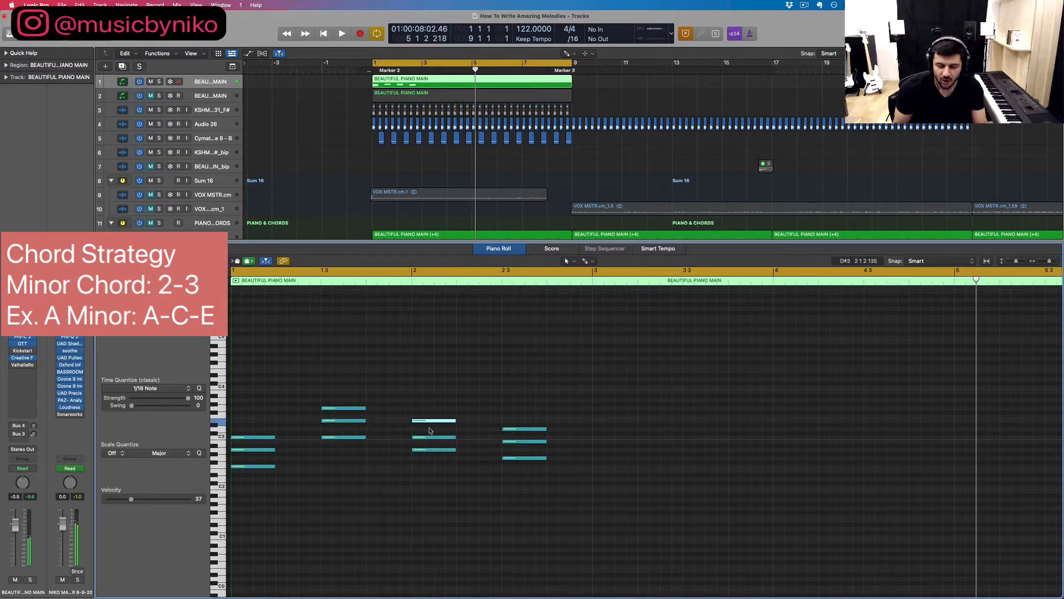
# Step: Extend all the chord notes to fill half a bar each, and play them back with the first track soloed
pyautogui.moveTo(241, 514); pyautogui.dragTo(551, 329)
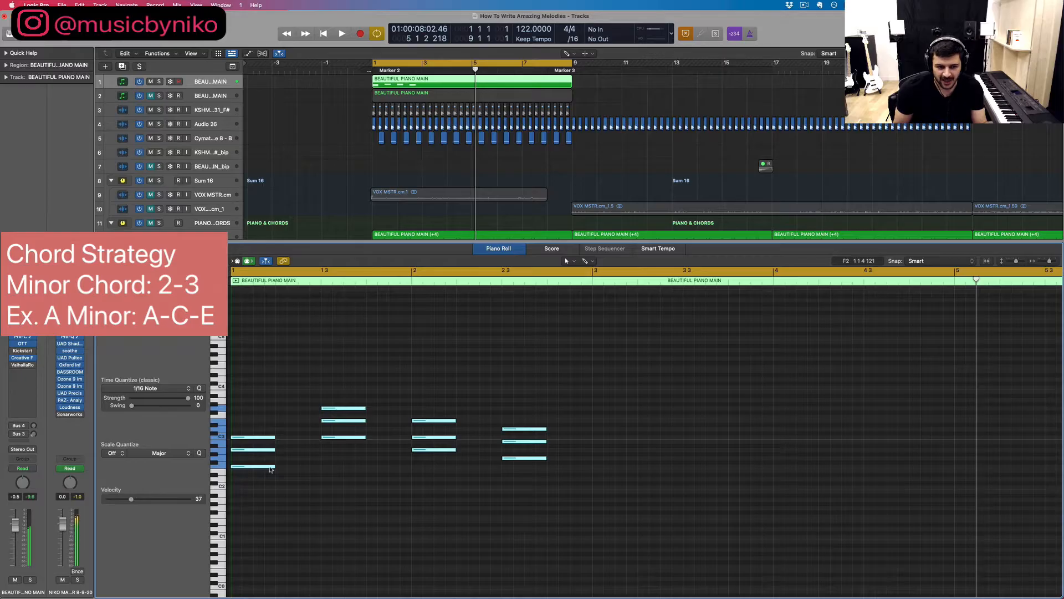
pyautogui.moveTo(270, 469); pyautogui.dragTo(321, 468)
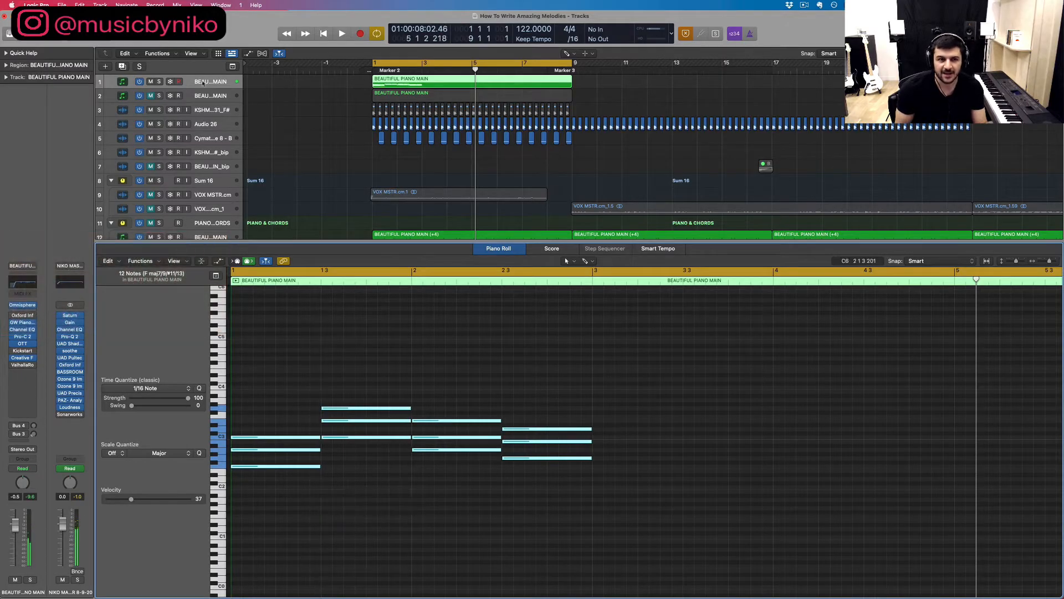
pyautogui.click(160, 82)
pyautogui.press('space')
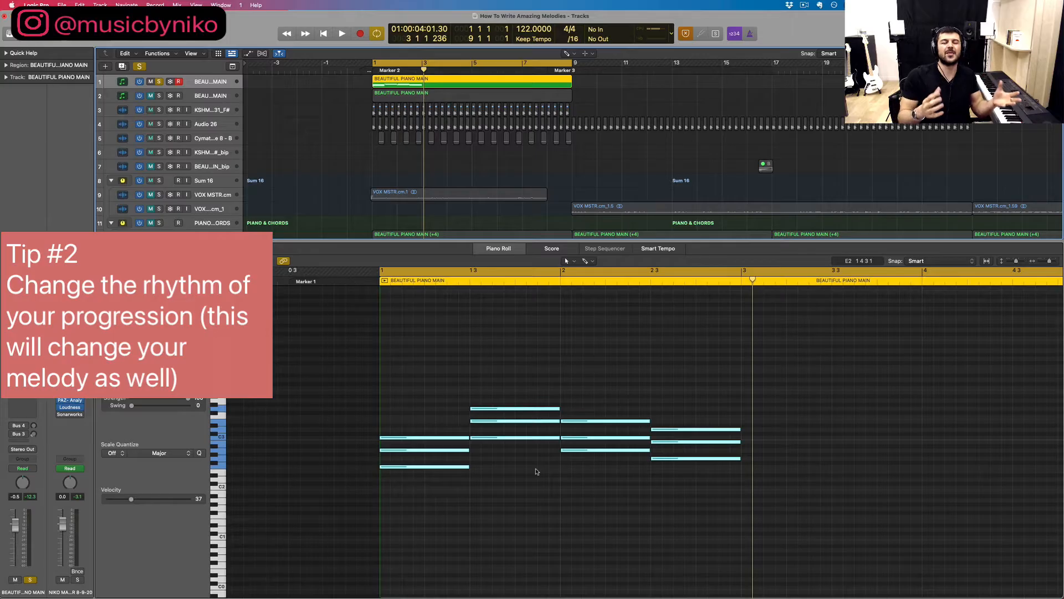
# Step: Shorten the C chord, start the A minor and G chords an eighth note earlier, and play the new rhythm from the beginning
pyautogui.click(536, 471)
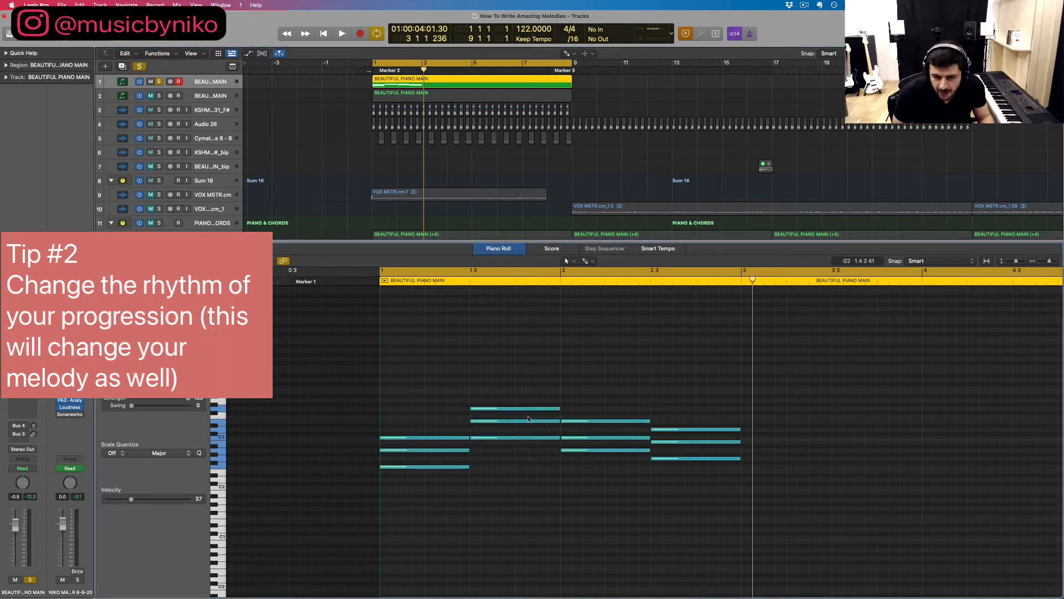
pyautogui.moveTo(559, 408)
pyautogui.mouseDown()
pyautogui.moveTo(536, 411)
pyautogui.moveTo(581, 411)
pyautogui.moveTo(558, 421)
pyautogui.mouseUp()
pyautogui.moveTo(671, 406)
pyautogui.mouseDown()
pyautogui.moveTo(697, 489)
pyautogui.moveTo(721, 461)
pyautogui.moveTo(752, 470)
pyautogui.mouseUp()
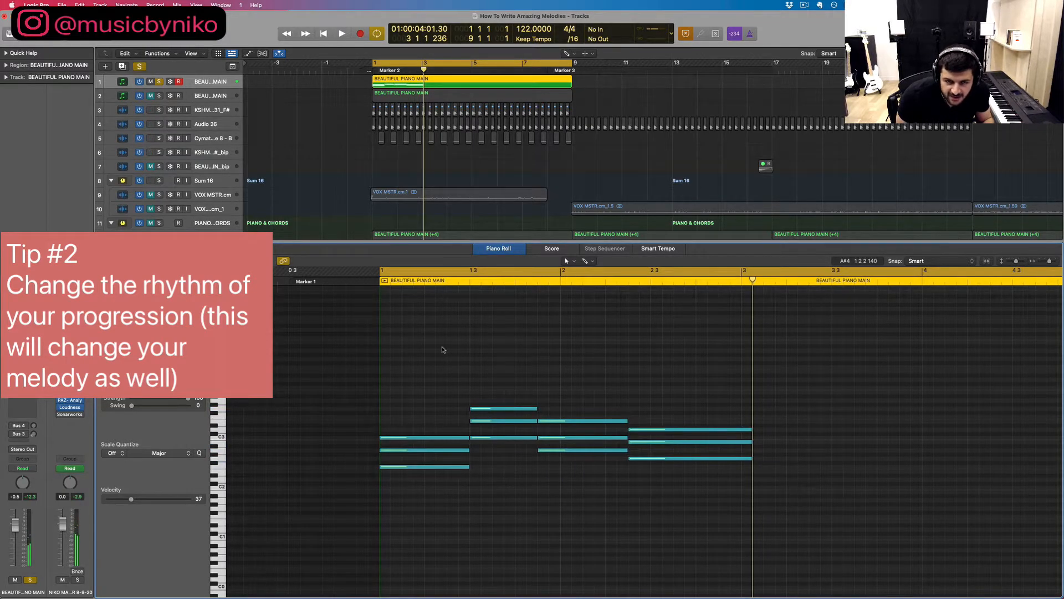
pyautogui.press('Return')
pyautogui.press('space')
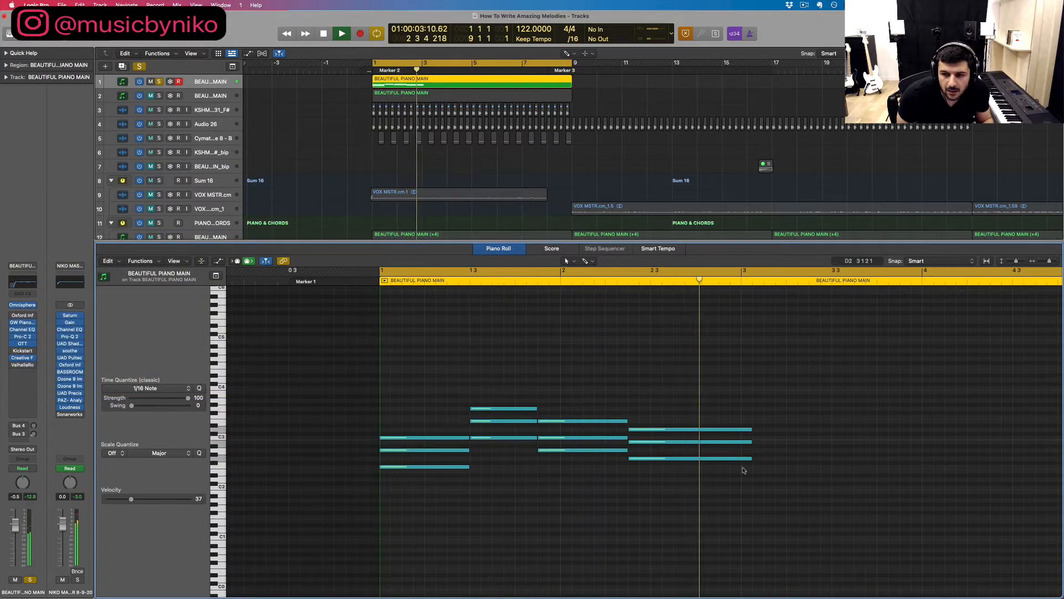
# Step: Stop playback and trim all three notes of the final G chord to end at bar 3
pyautogui.press('space')
pyautogui.moveTo(760, 470); pyautogui.dragTo(720, 424)
pyautogui.moveTo(751, 458); pyautogui.dragTo(742, 458)
pyautogui.click(585, 518)
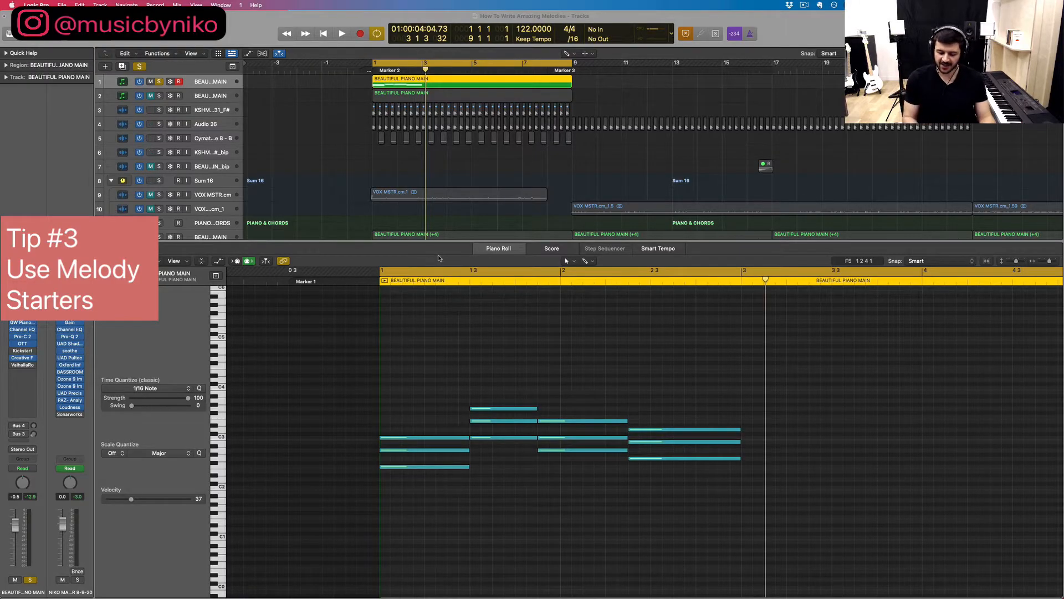
# Step: Open the on-screen piano keyboard and audition melody starter notes such as C4, G3 and C3
pyautogui.press('super+k')
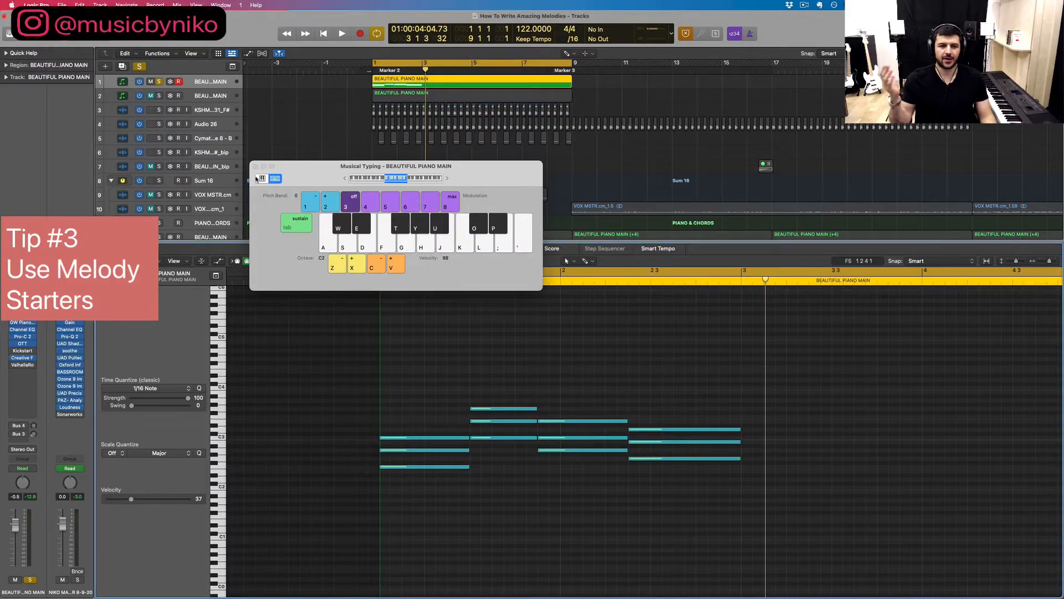
pyautogui.click(263, 178)
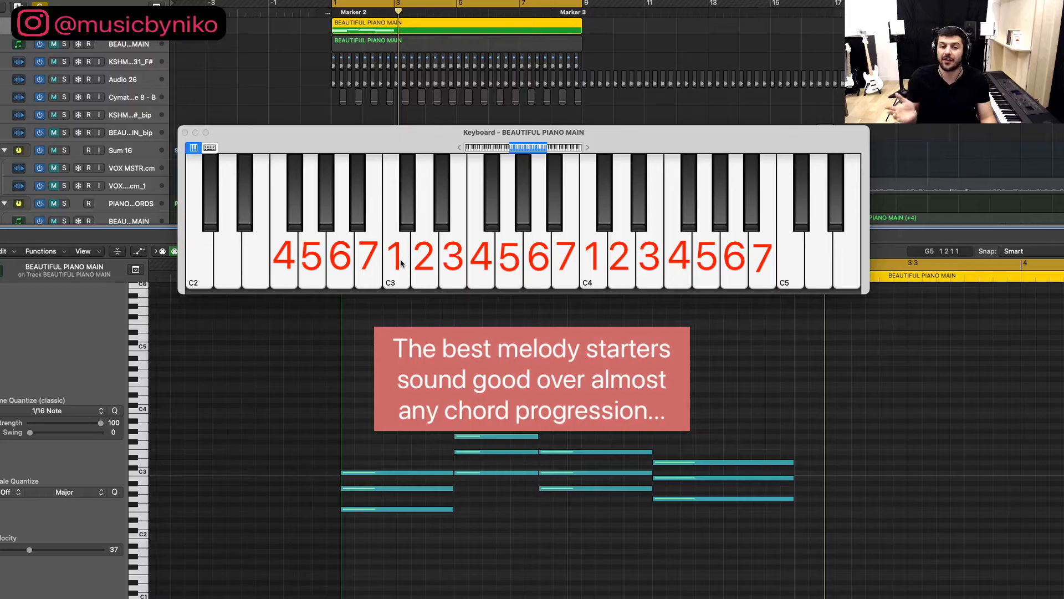
pyautogui.click(600, 269)
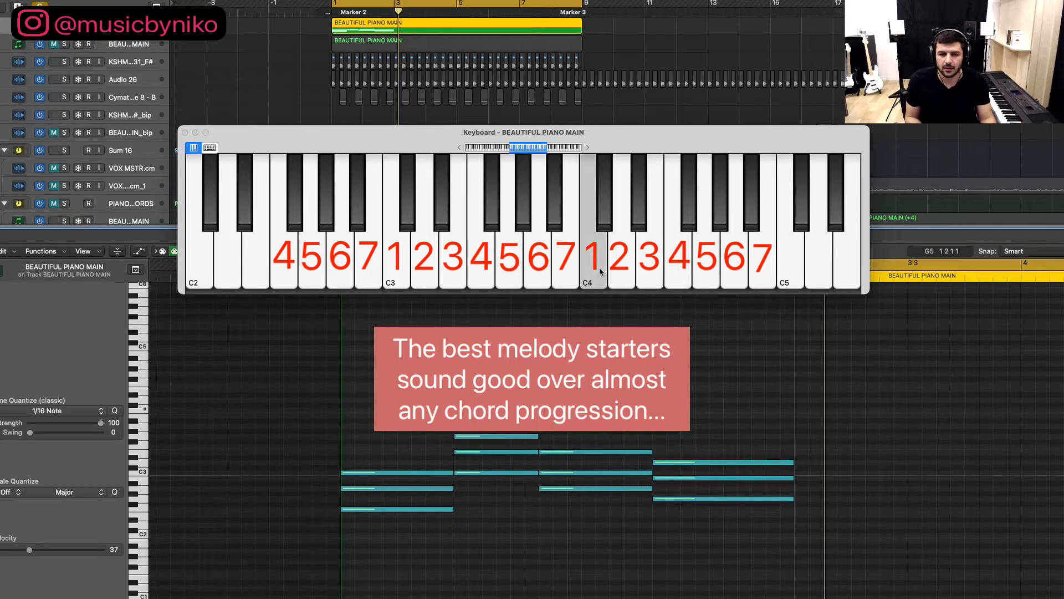
pyautogui.click(510, 274)
pyautogui.click(395, 276)
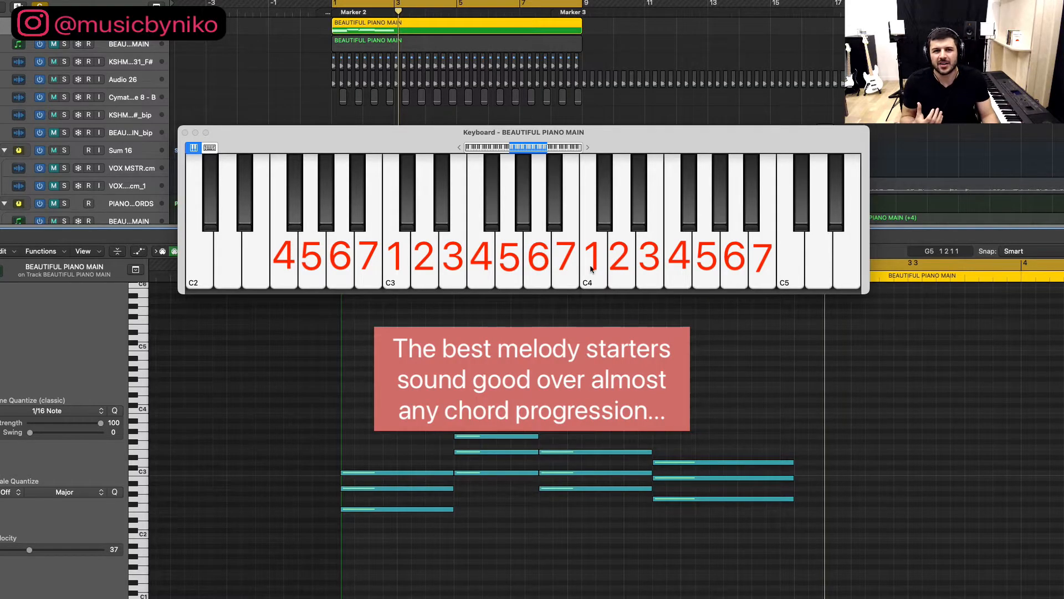
pyautogui.click(571, 269)
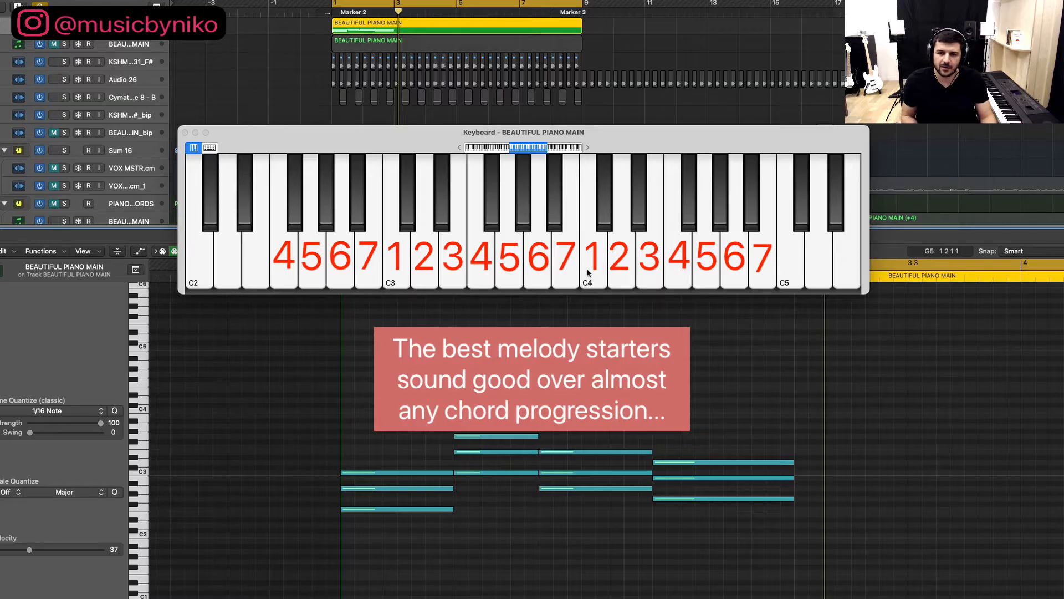
pyautogui.click(588, 273)
pyautogui.click(509, 277)
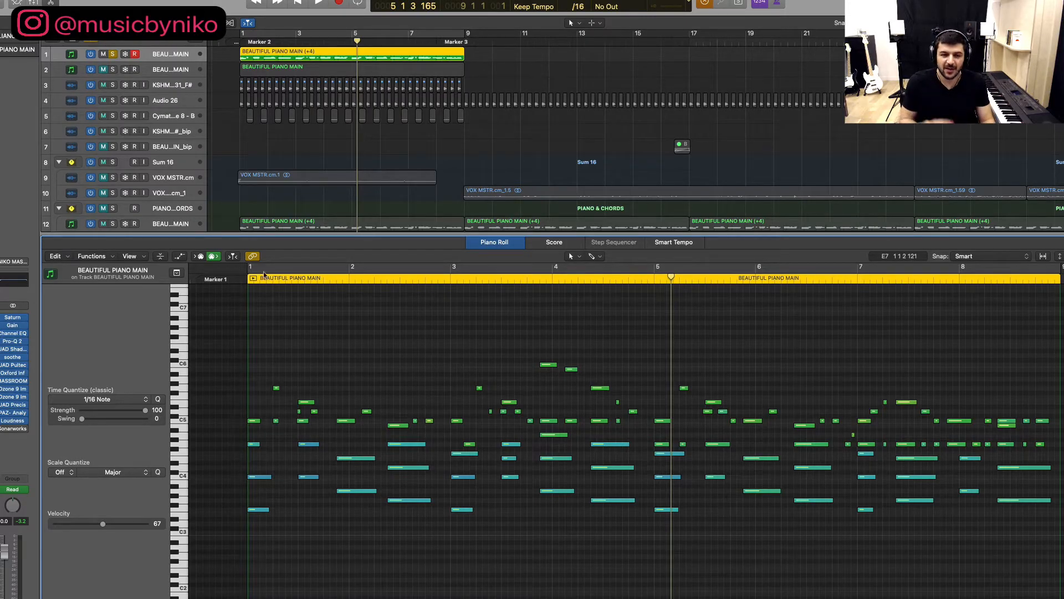
# Step: Turn on cycling, play the melody's opening in bar 1, and select the paired C5 and G5 notes after the first chord
pyautogui.press('c')
pyautogui.press('space')
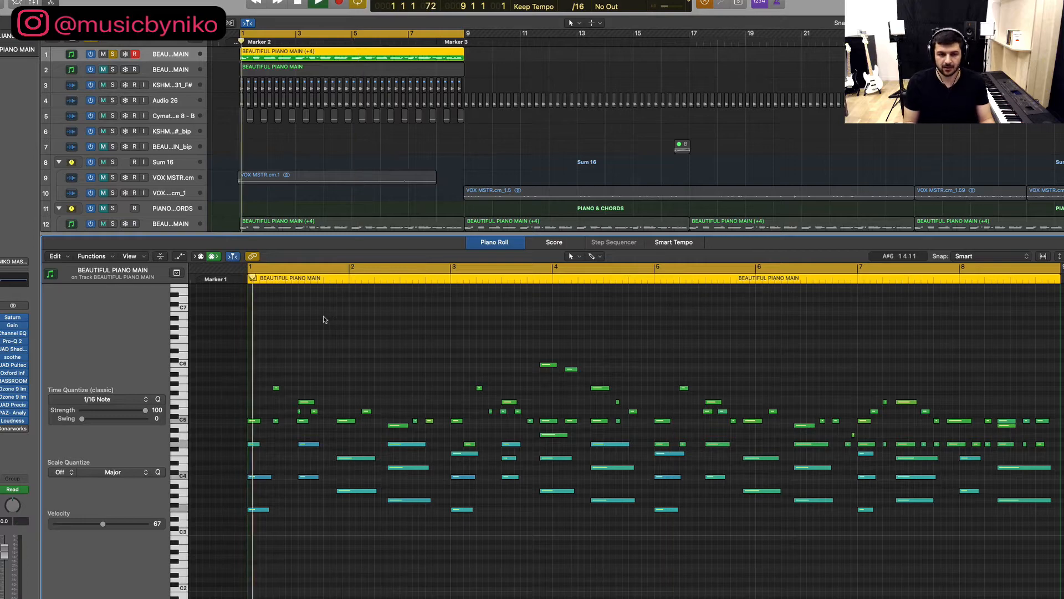
pyautogui.press('space')
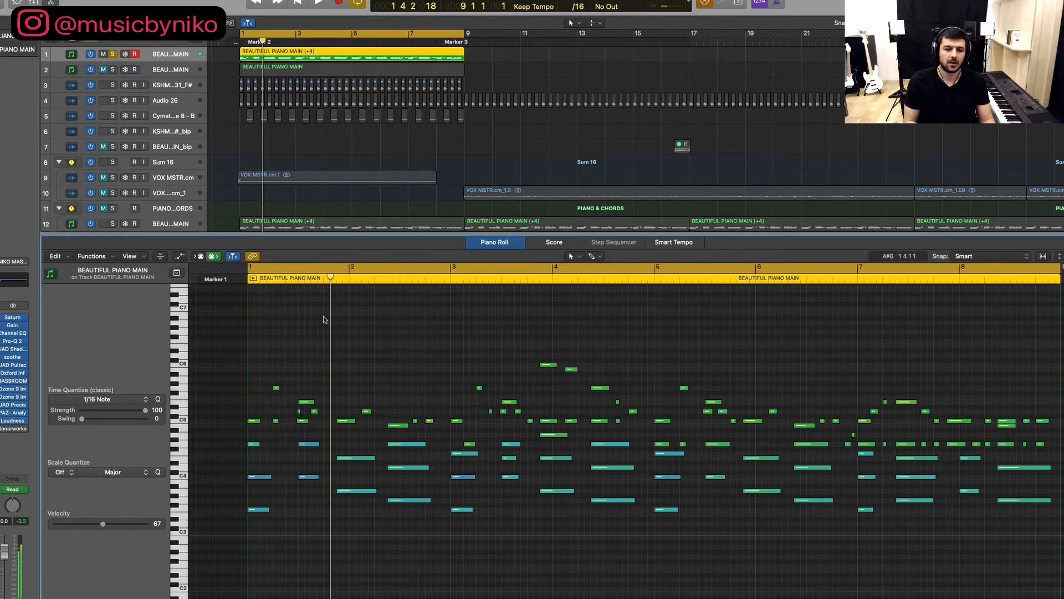
pyautogui.moveTo(268, 435); pyautogui.dragTo(279, 361)
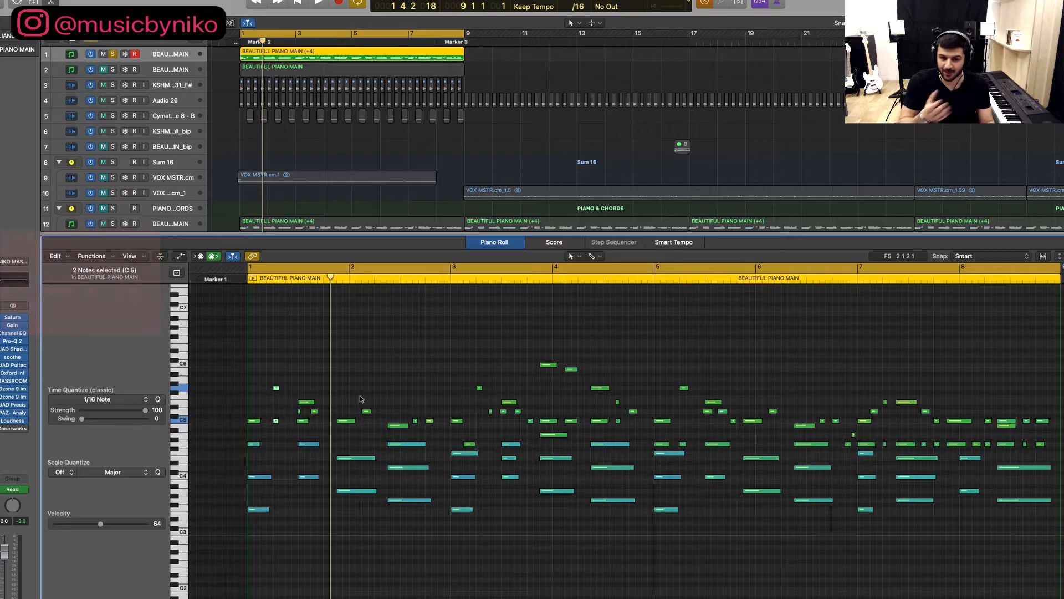
# Step: Play the melody from bar 3 to bar 5 and select the high C6, B5 and G5 notes around bar 4
pyautogui.click(454, 277)
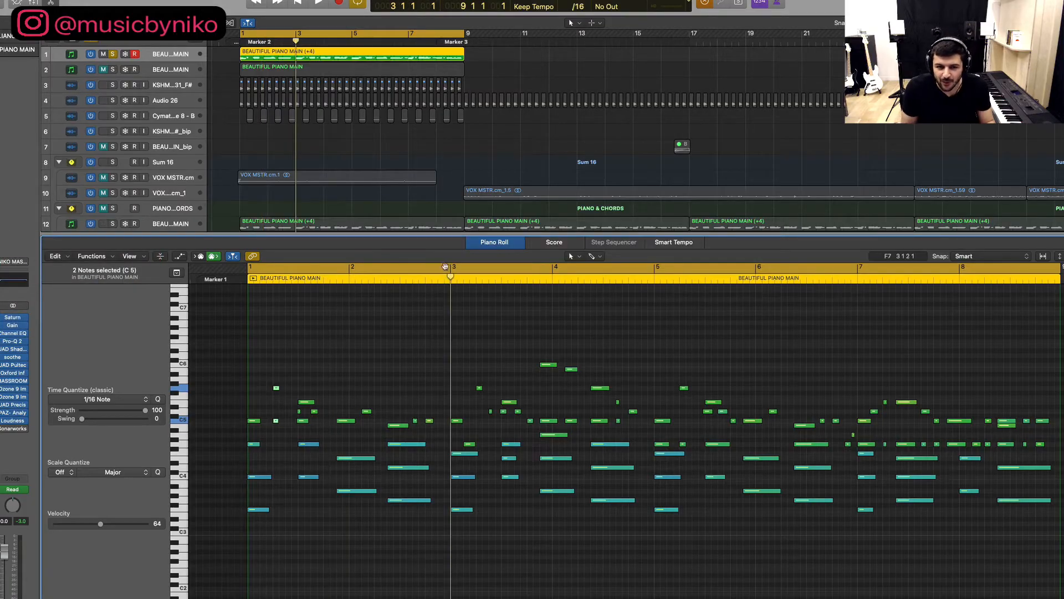
pyautogui.hscroll(1, 463, 338)
pyautogui.press('space')
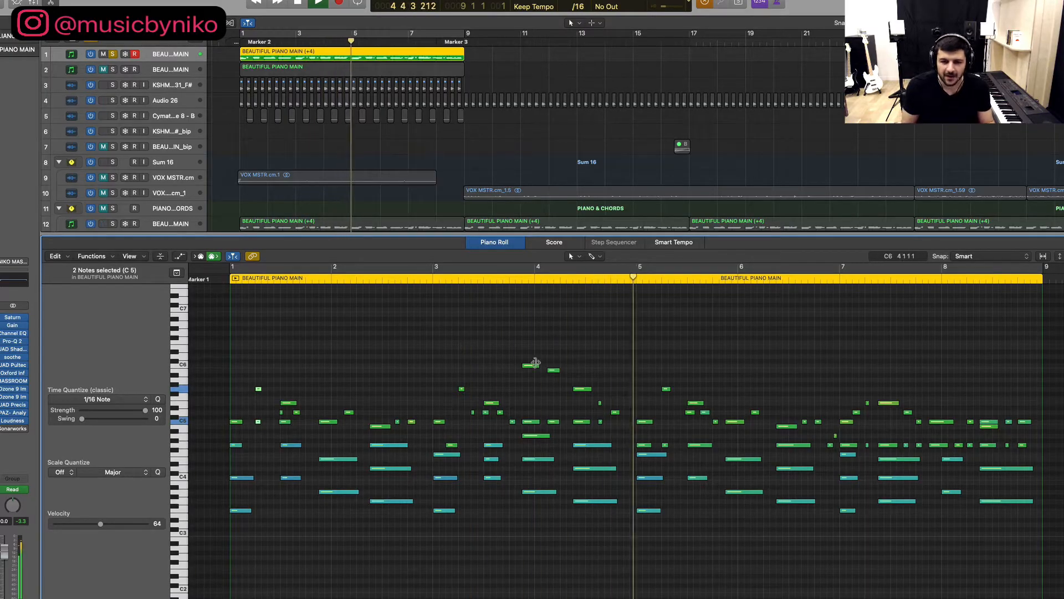
pyautogui.press('space')
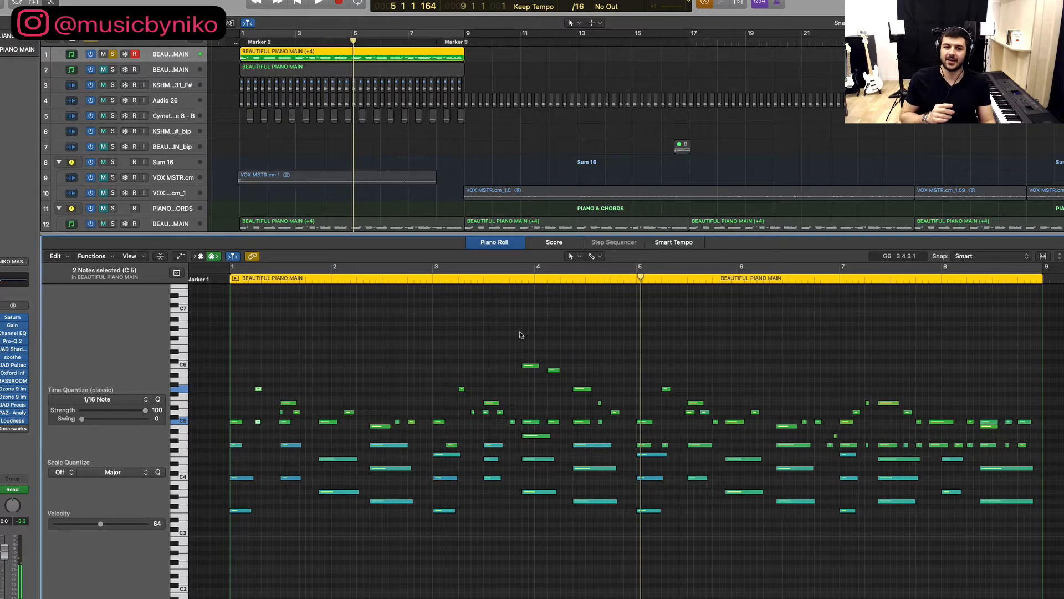
pyautogui.moveTo(520, 333); pyautogui.dragTo(589, 413)
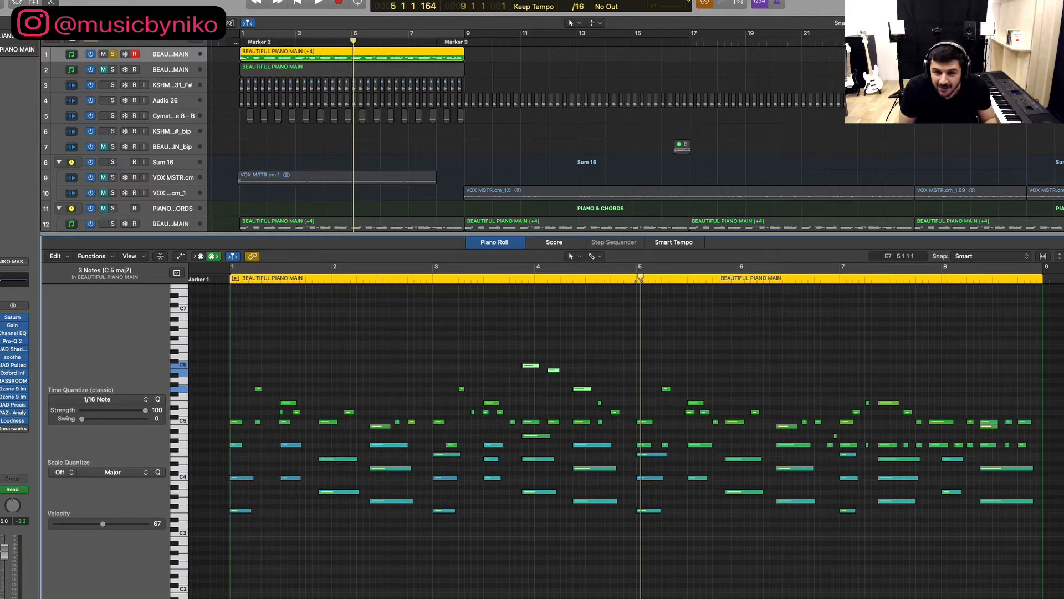
# Step: Play the melody from bar 5 into bar 7 and select the short G4 and A4 notes before bar 7, then the C5 on it
pyautogui.click(640, 344)
pyautogui.press('space')
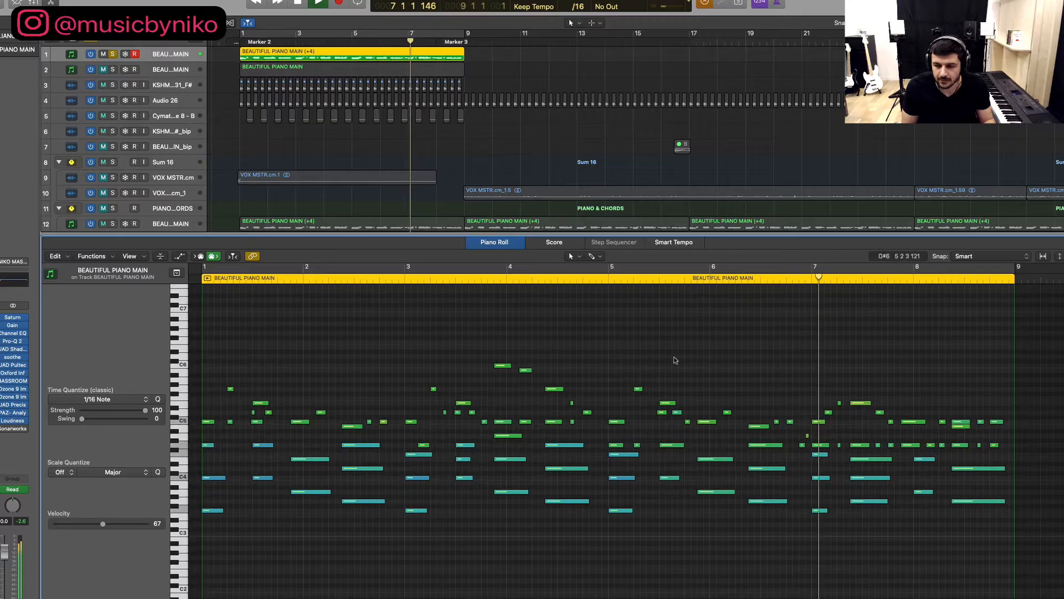
pyautogui.press('space')
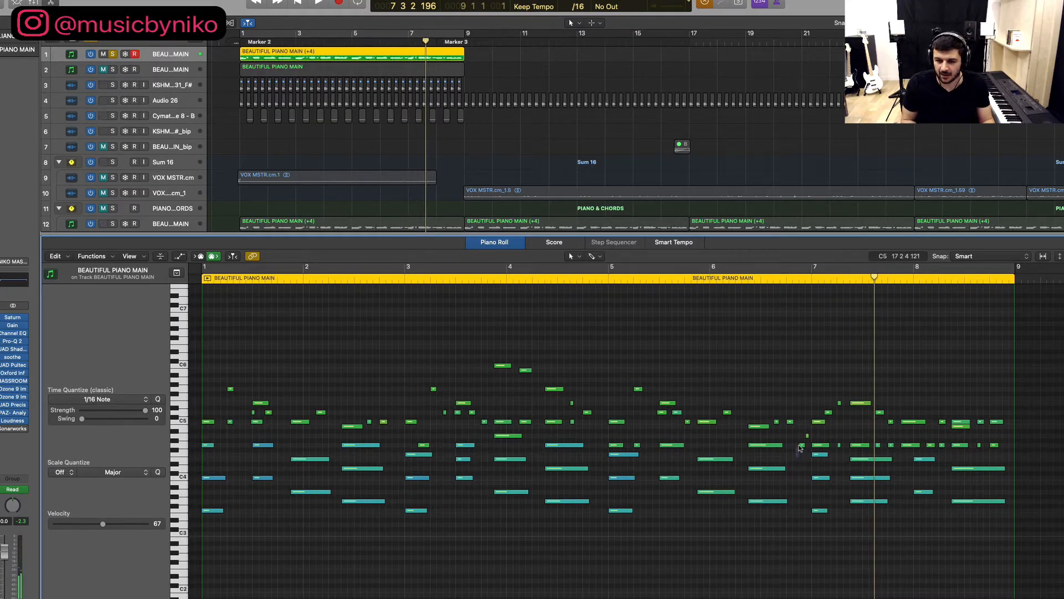
pyautogui.moveTo(796, 457); pyautogui.dragTo(808, 434)
pyautogui.click(819, 421)
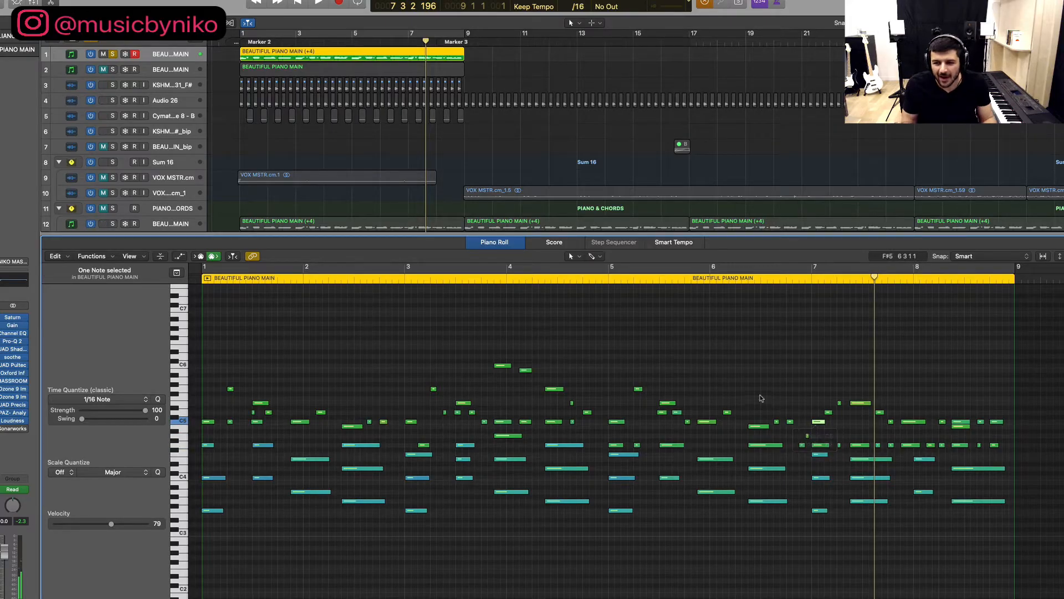
pyautogui.hscroll(-2, 761, 402)
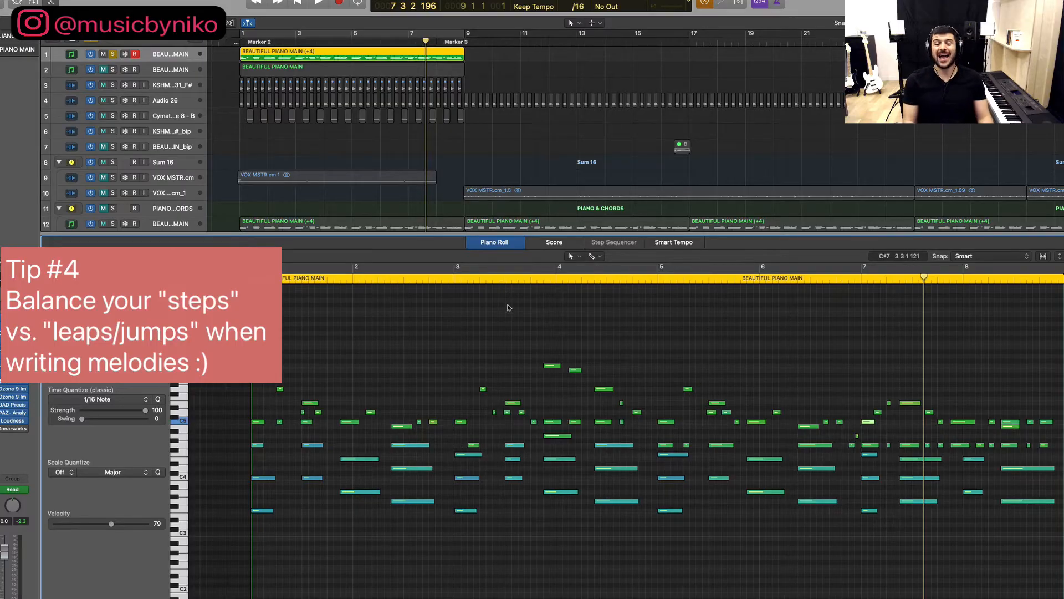
# Step: Open the on-screen piano keyboard in its full piano layout and audition a high D6 note
pyautogui.press('super+k')
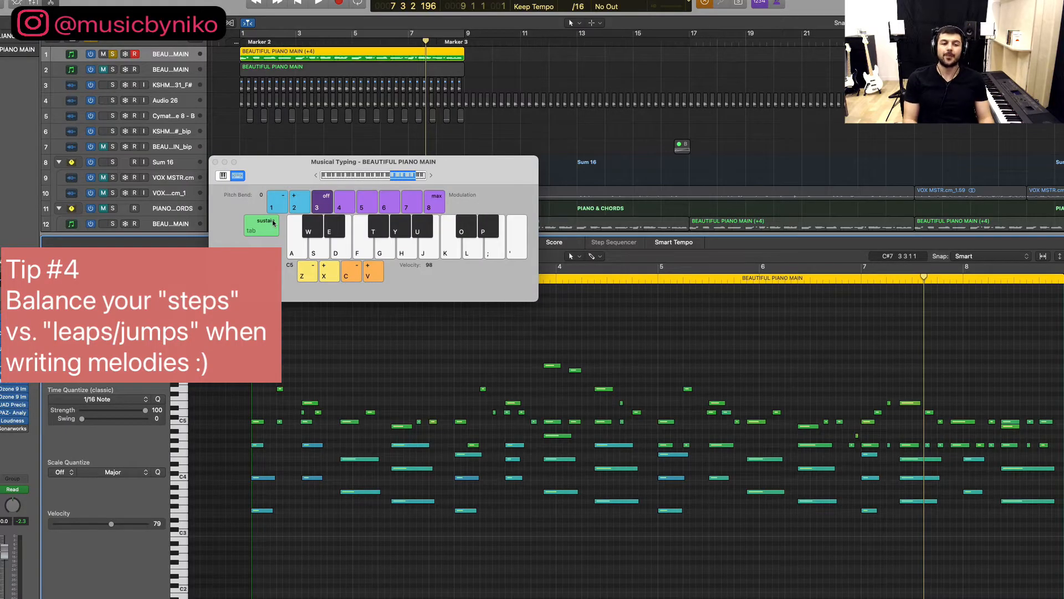
pyautogui.click(223, 176)
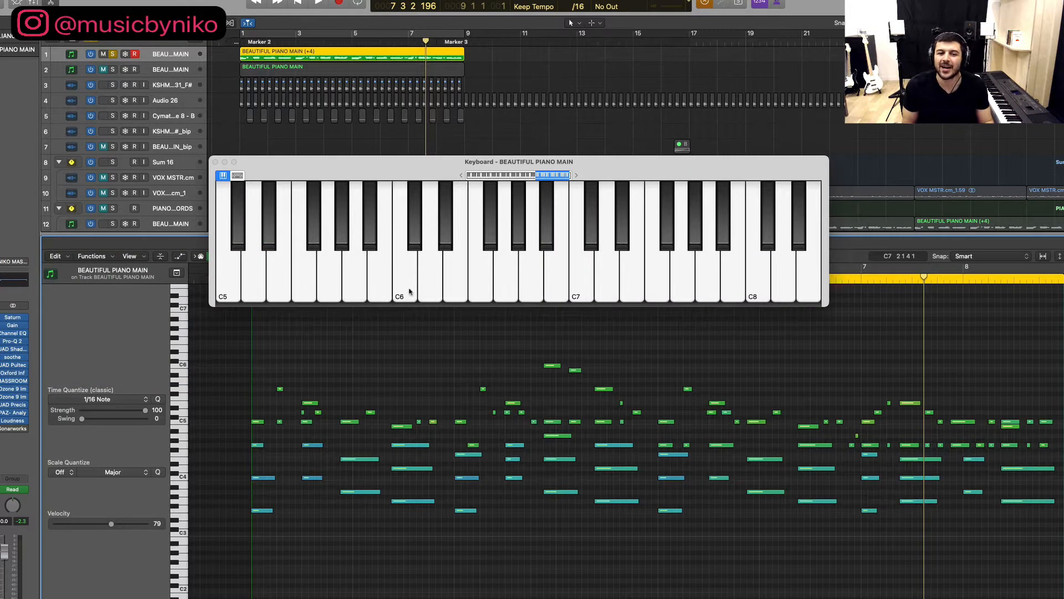
pyautogui.click(430, 281)
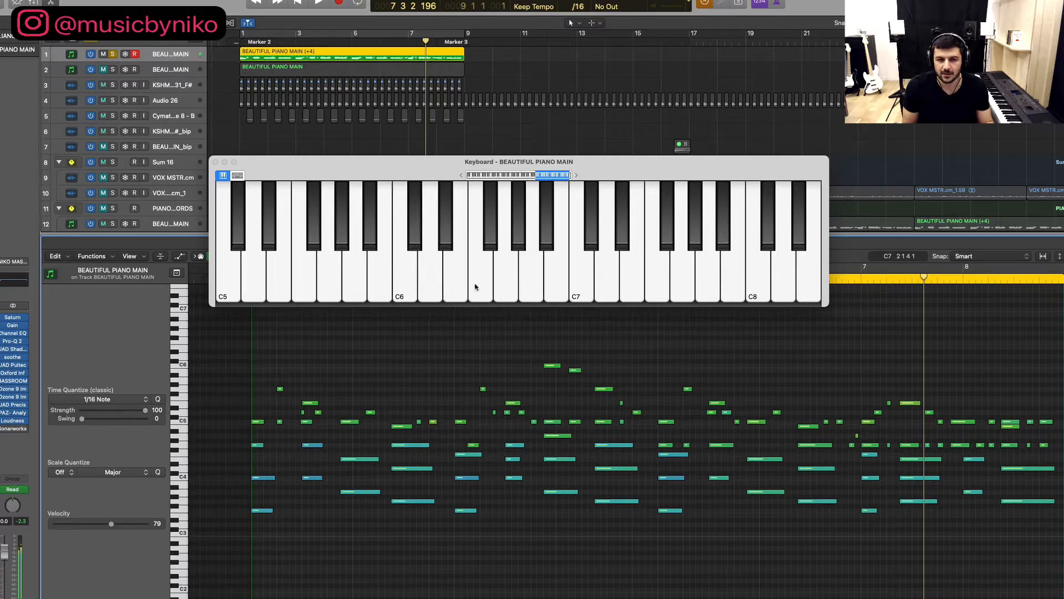
pyautogui.hscroll(1, 294, 284)
pyautogui.hscroll(-10, 294, 283)
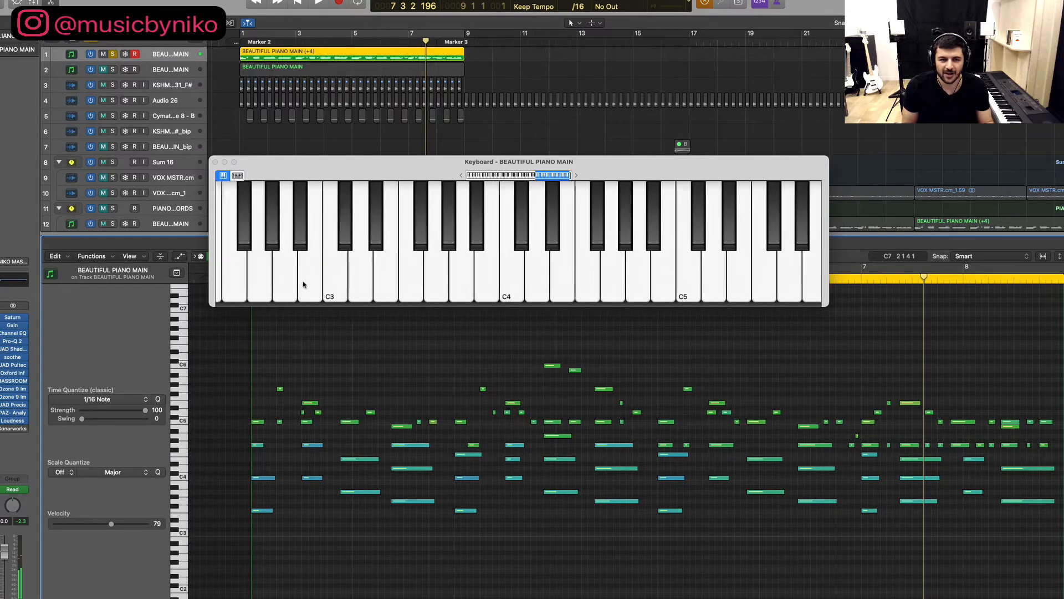
# Step: Audition a run of nearby notes between C3 and B3 on the on-screen keyboard to demonstrate stepwise movement
pyautogui.click(412, 288)
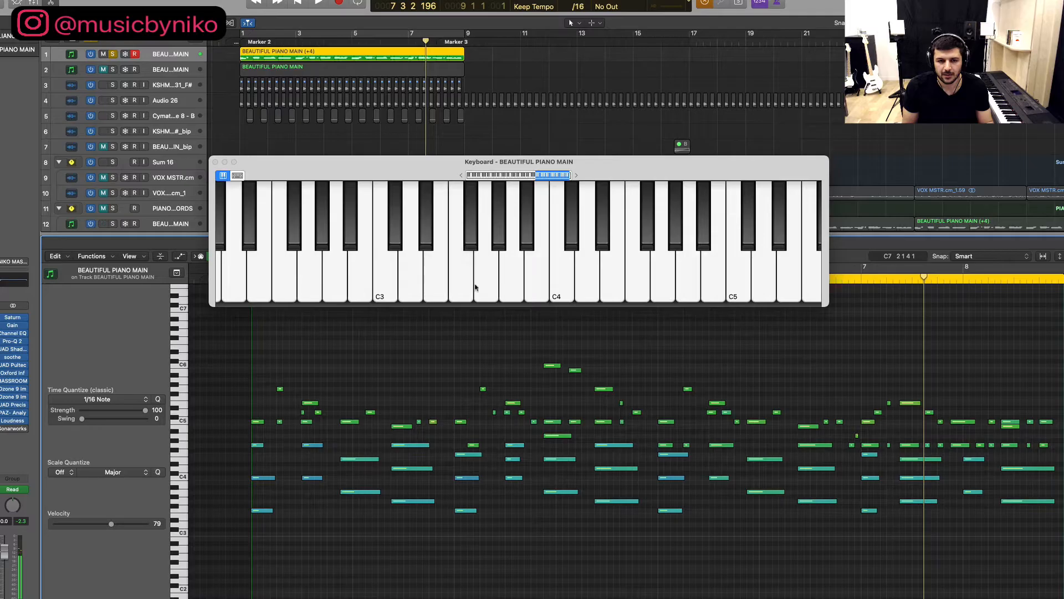
pyautogui.click(477, 288)
pyautogui.click(459, 288)
pyautogui.click(385, 288)
pyautogui.click(416, 289)
pyautogui.click(460, 288)
pyautogui.click(506, 288)
pyautogui.click(506, 288)
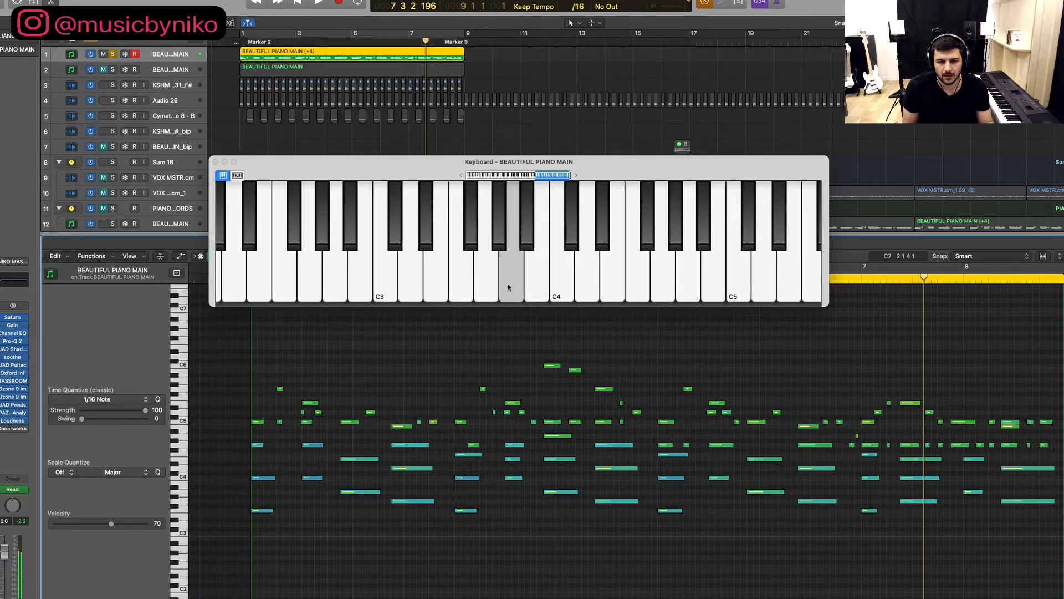
pyautogui.click(540, 288)
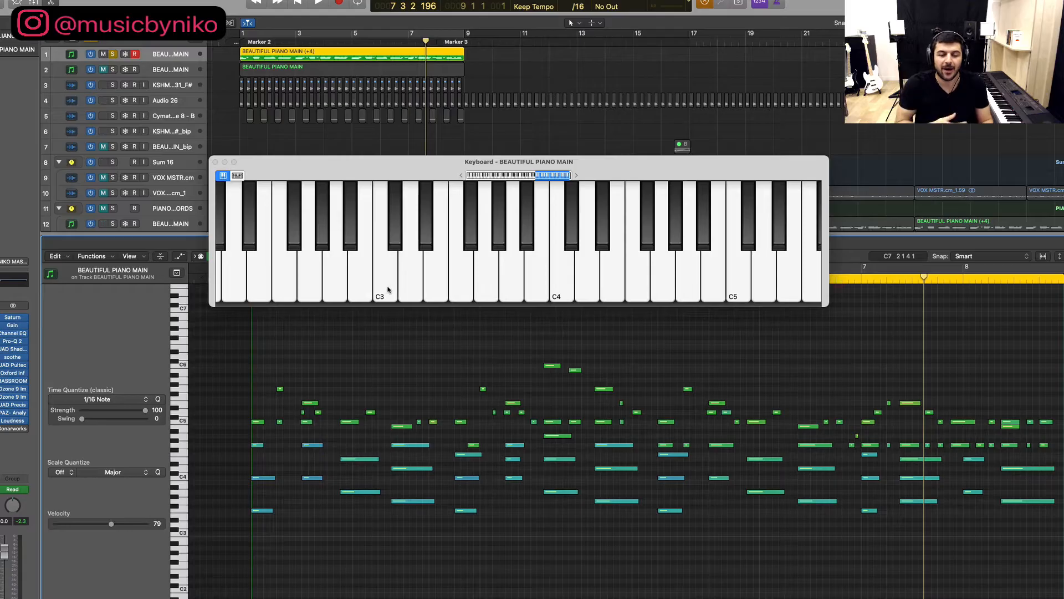
# Step: Audition leaps between E3, C4 and C3 on the on-screen keyboard, then close it
pyautogui.click(436, 286)
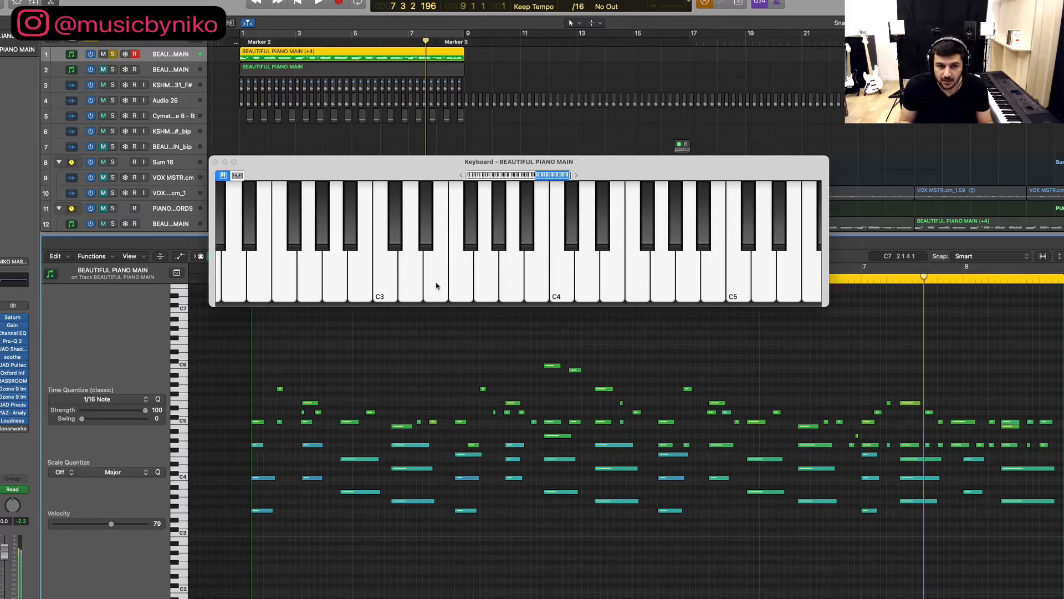
pyautogui.click(566, 284)
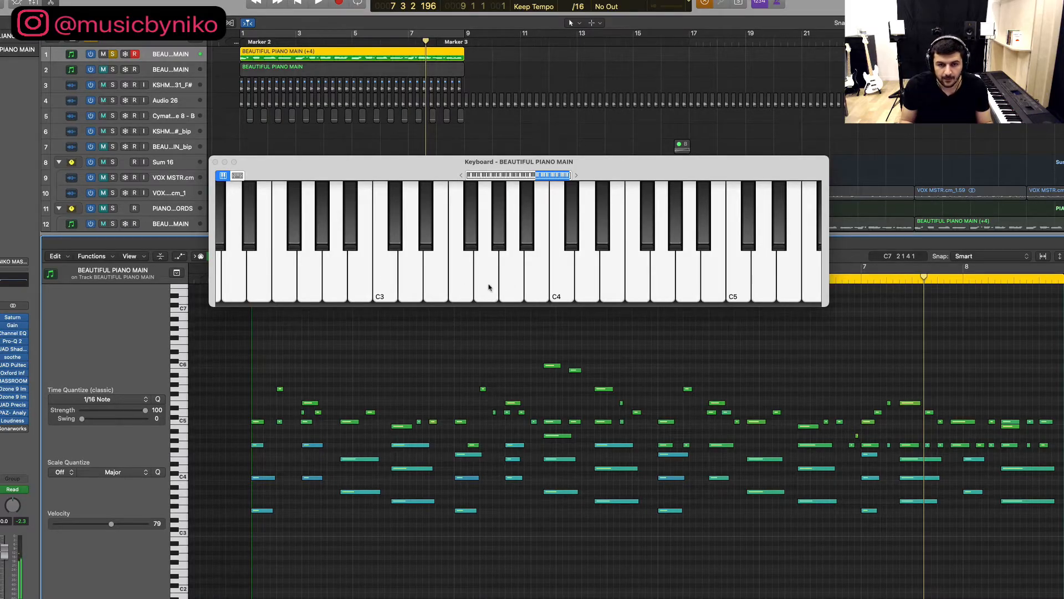
pyautogui.click(436, 288)
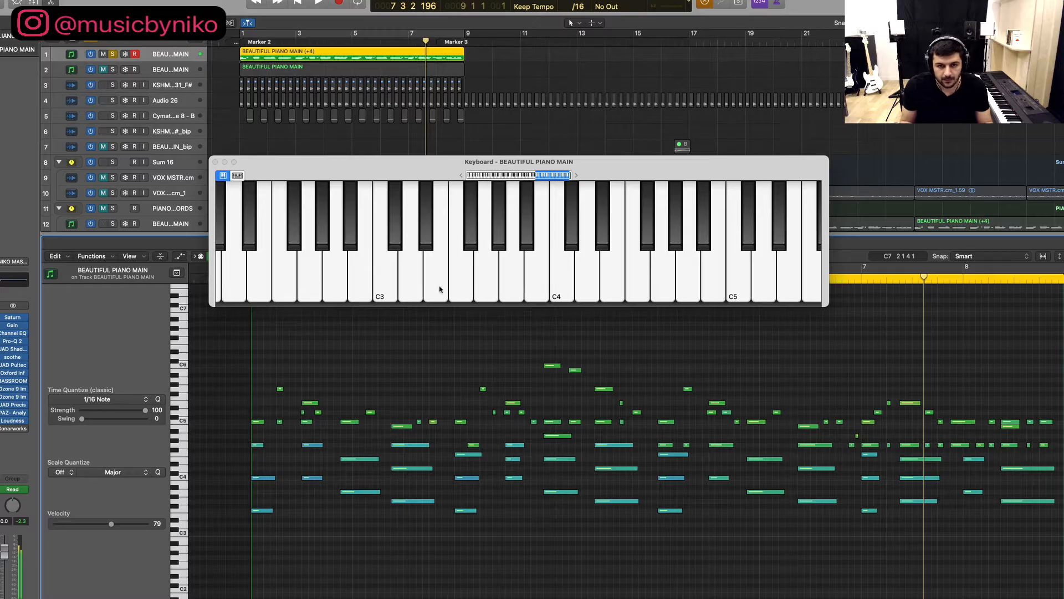
pyautogui.click(391, 283)
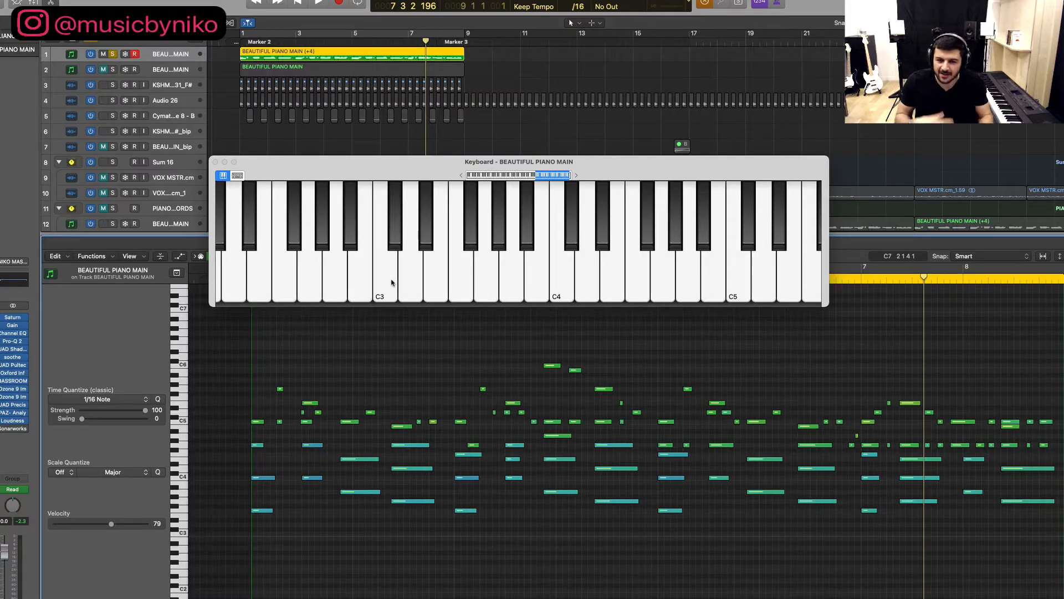
pyautogui.click(215, 162)
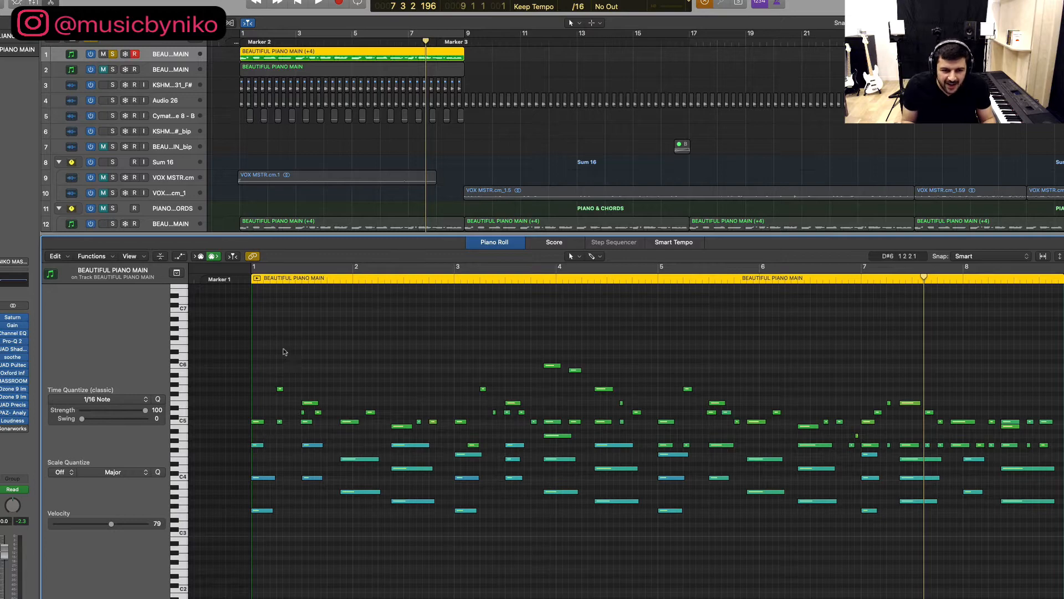
# Step: Turn on cycling over bars 1 to 9 and play the melody's opening into bar 3
pyautogui.click(308, 270)
pyautogui.scroll(-1, 389, 362)
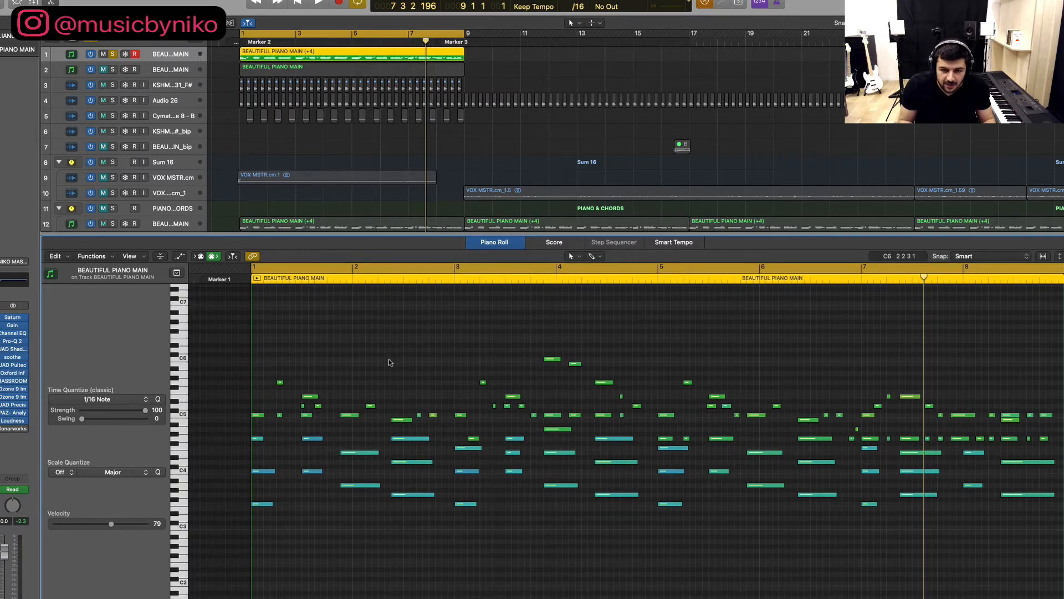
pyautogui.press('space')
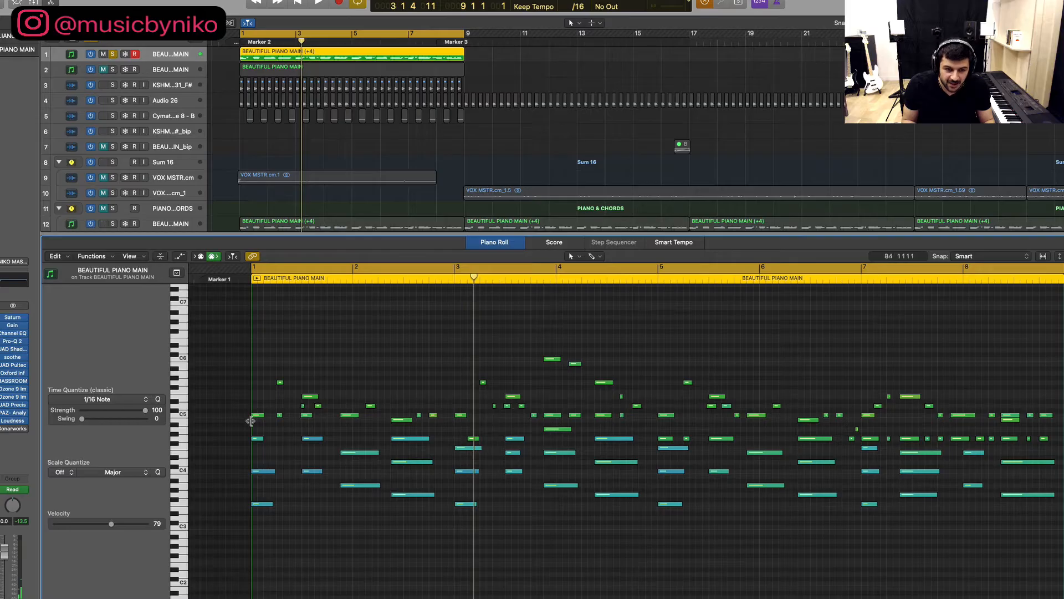
# Step: Select the two C5 notes and the G5 that open the melody in bar 1
pyautogui.moveTo(261, 426); pyautogui.dragTo(296, 365)
pyautogui.press('super+Down')
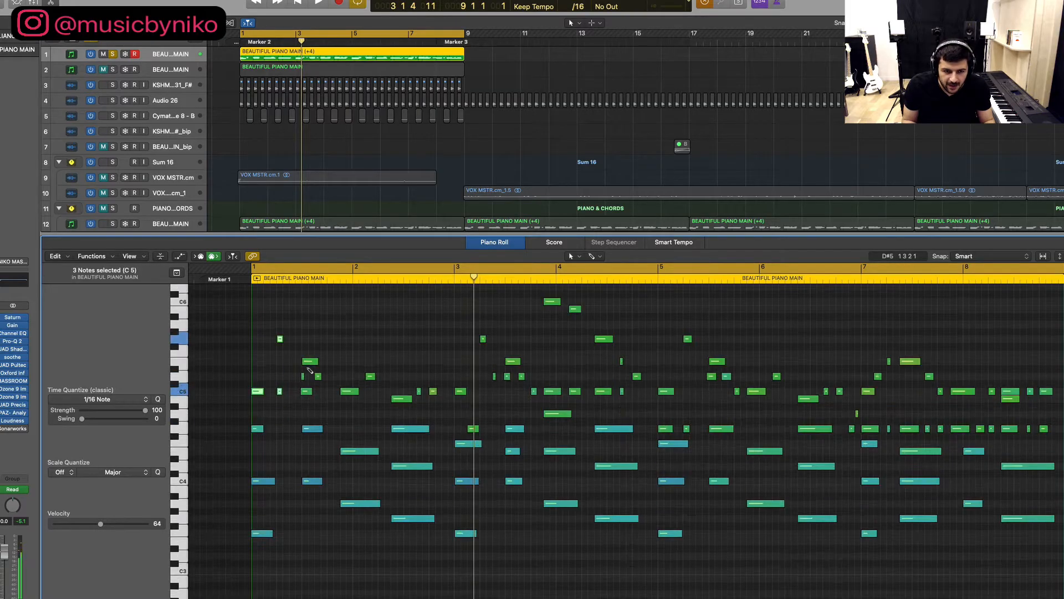
pyautogui.press('super+Right')
pyautogui.press('super+Right')
pyautogui.hscroll(-5, 314, 371)
pyautogui.hscroll(-2, 315, 371)
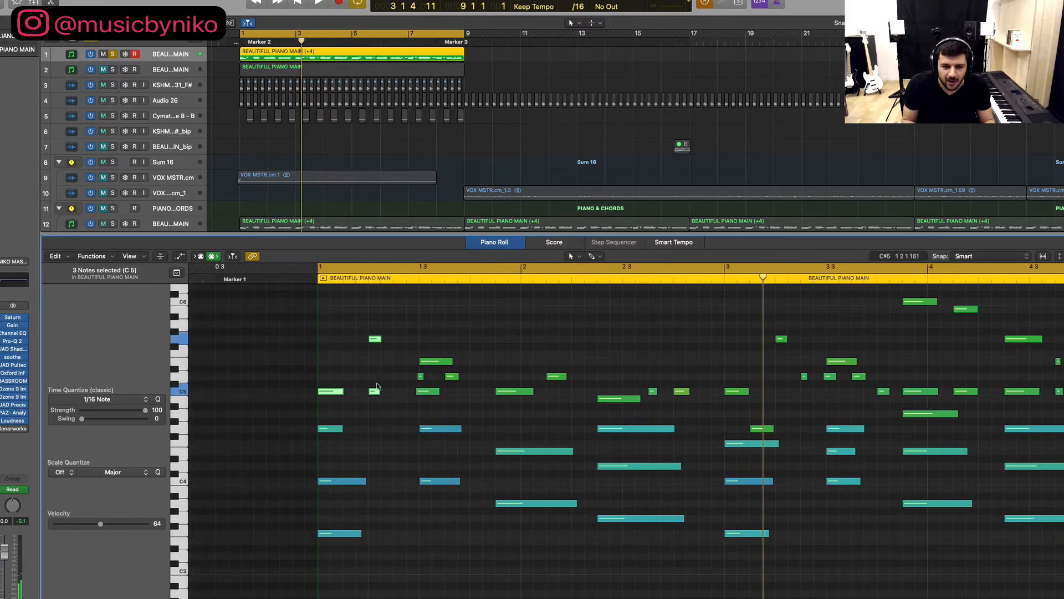
# Step: Select the C5, D5 and E5 cluster on beat 3 of bar 1, then the C5 and D5 around bar 2, and clear the selection
pyautogui.moveTo(399, 403); pyautogui.dragTo(461, 355)
pyautogui.click(516, 391)
pyautogui.click(556, 376)
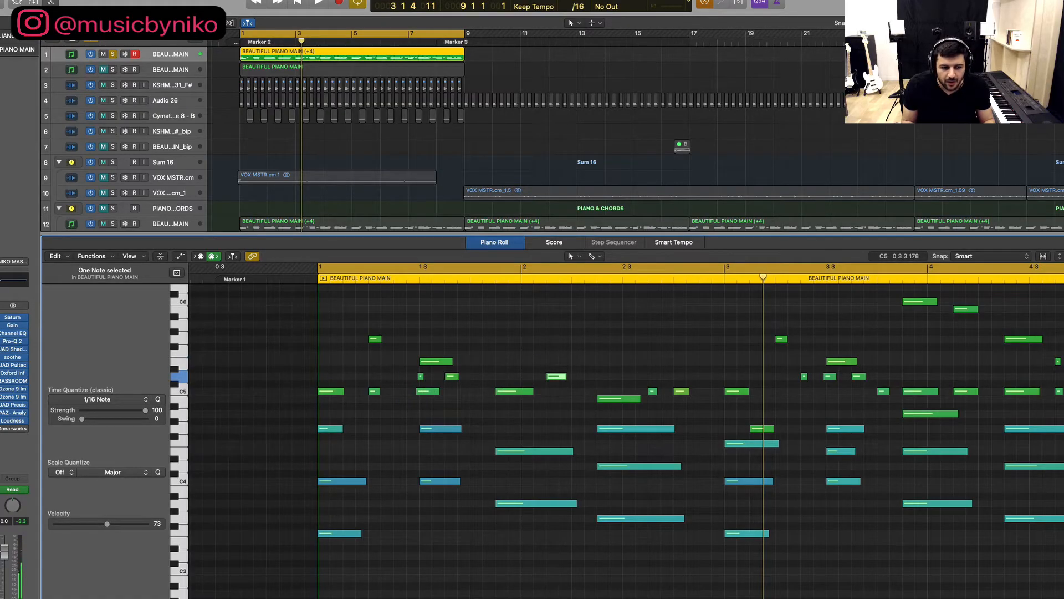
pyautogui.click(574, 335)
pyautogui.scroll(-3, 575, 337)
pyautogui.scroll(2, 576, 336)
pyautogui.hscroll(4, 576, 337)
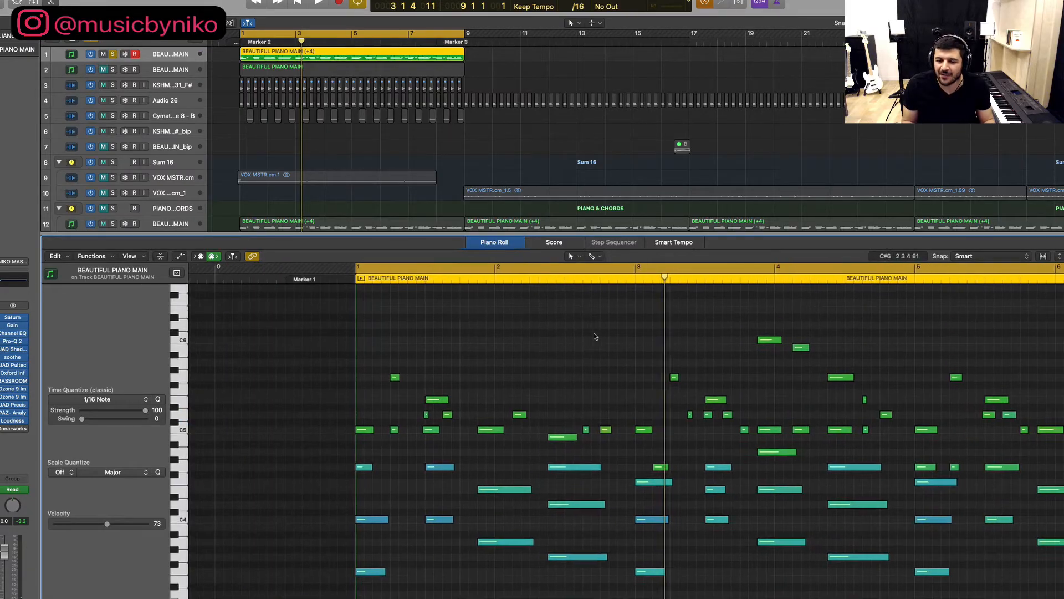
pyautogui.hscroll(1, 565, 443)
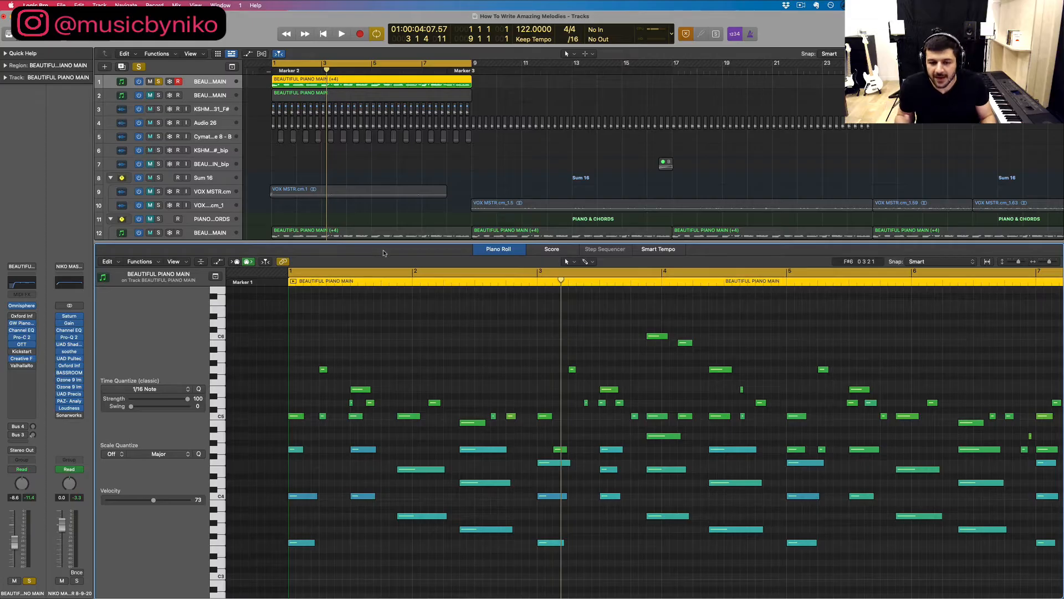
# Step: Open the on-screen piano keyboard in its full piano layout and lower the piano track's volume to -14.8 dB
pyautogui.press('super+k')
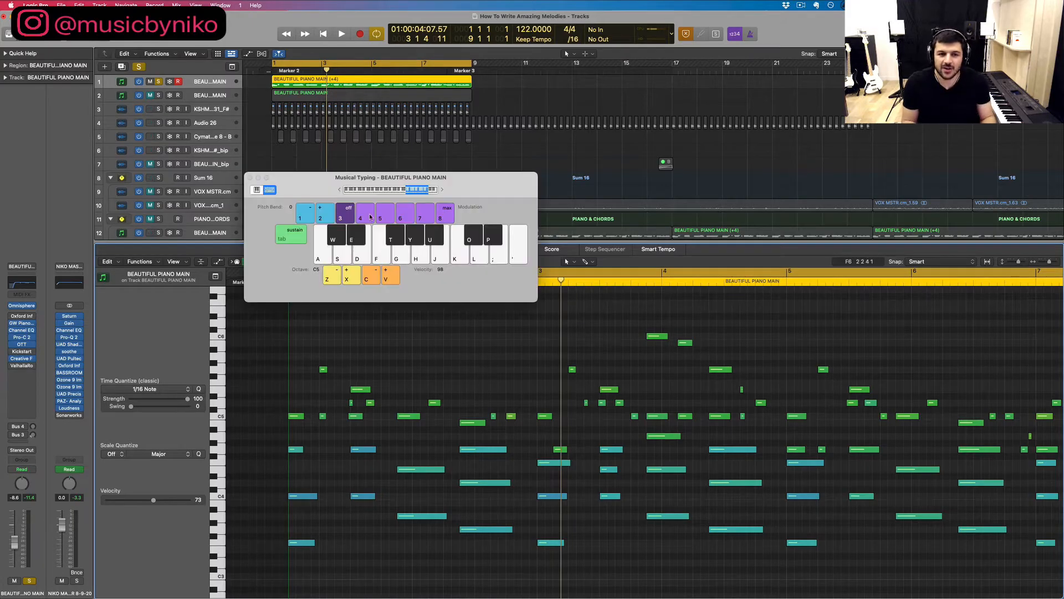
pyautogui.click(260, 190)
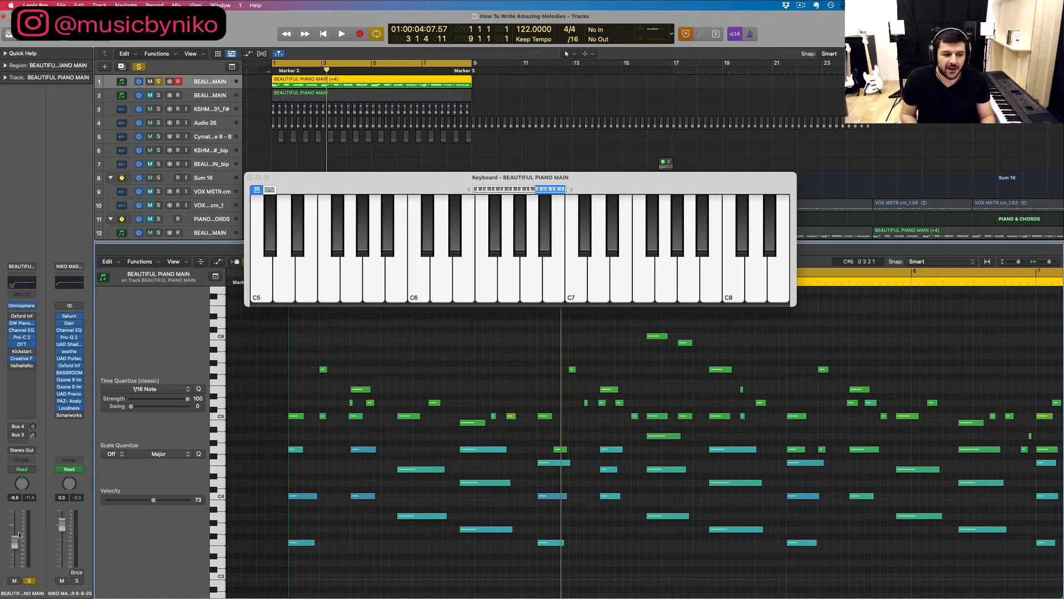
pyautogui.moveTo(20, 535); pyautogui.dragTo(18, 544)
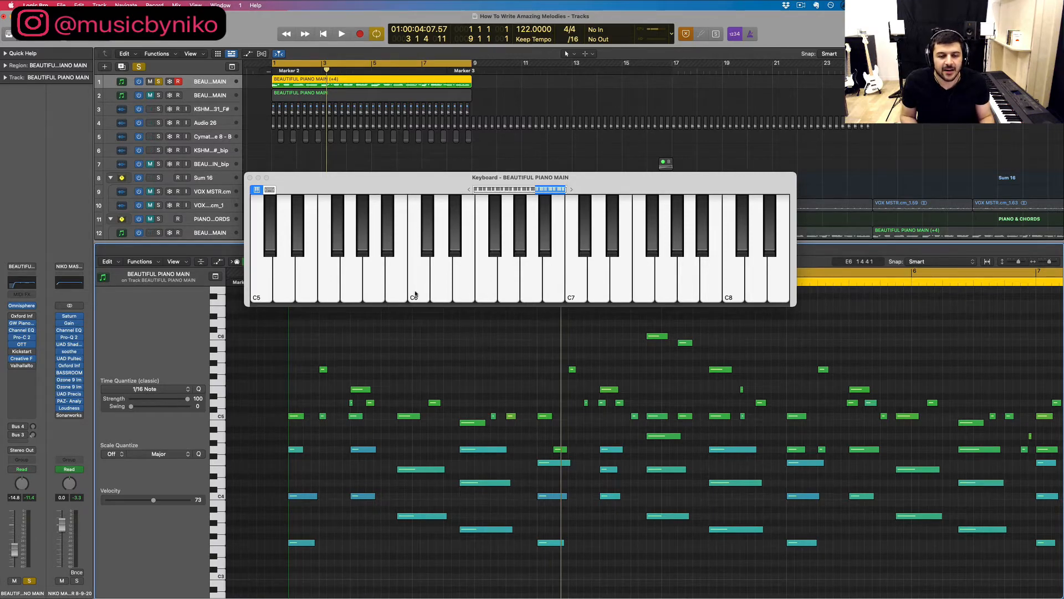
# Step: Audition small steps from C3 and wider leaps to C4 and G3 on the on-screen keyboard, then close it
pyautogui.hscroll(-10, 415, 293)
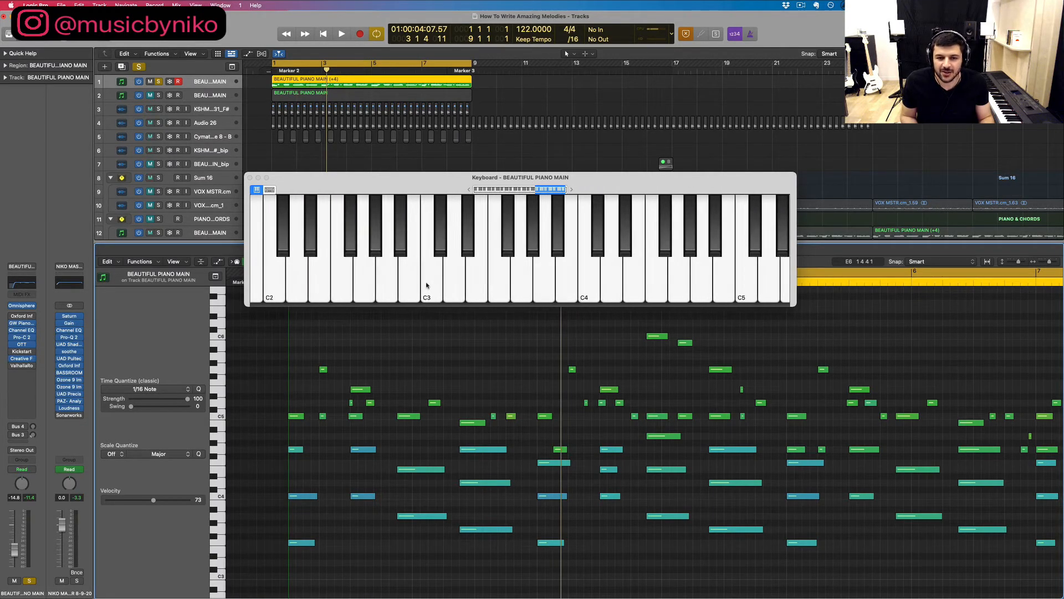
pyautogui.click(427, 285)
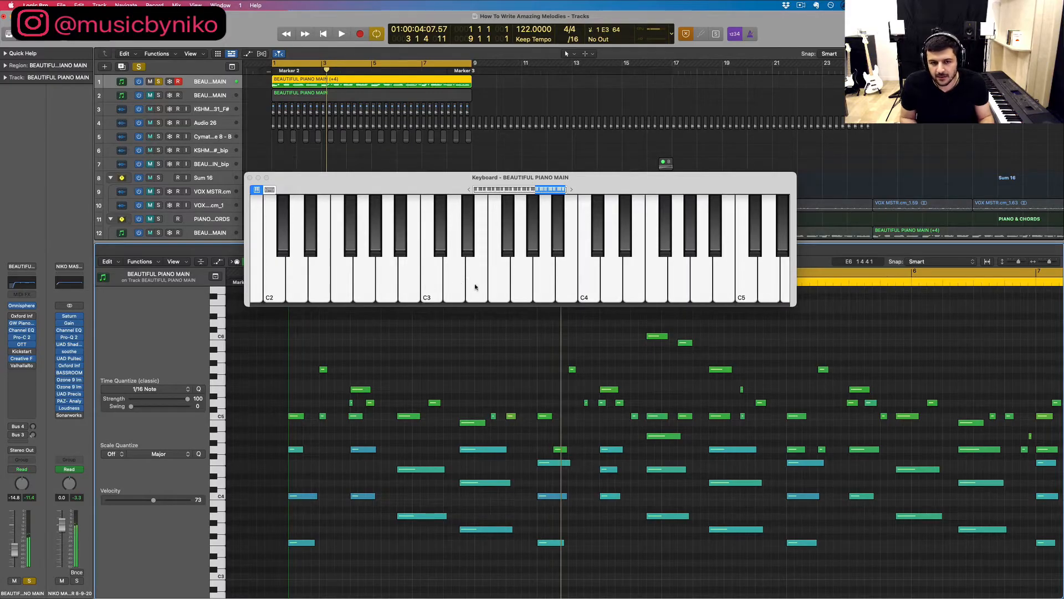
pyautogui.click(460, 284)
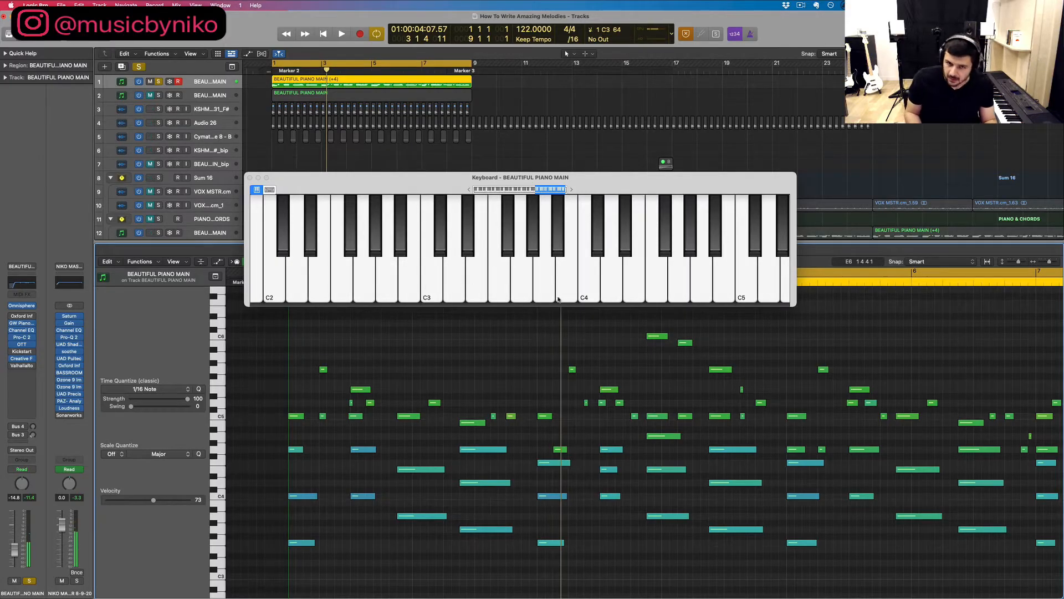
pyautogui.click(582, 289)
pyautogui.click(530, 288)
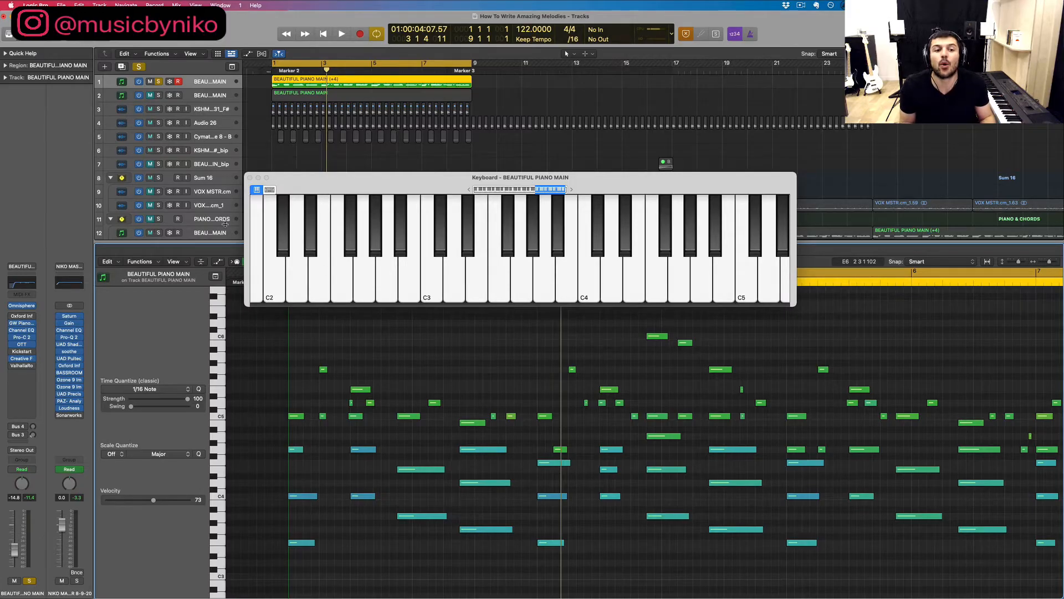
pyautogui.click(249, 178)
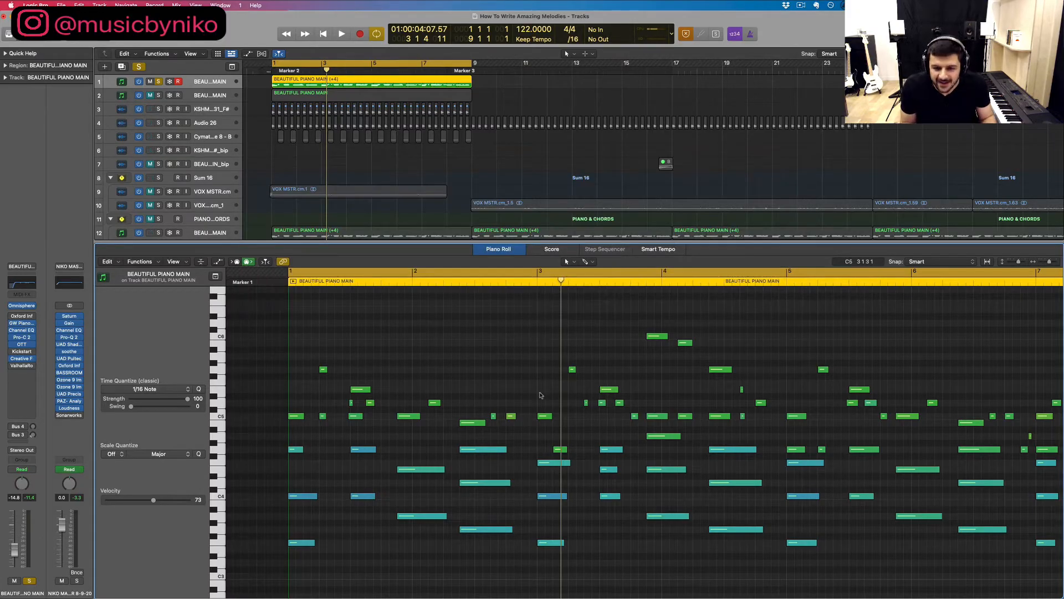
# Step: Cycle the range from 2 4 3 to bar 5, play its start, and select the G4 and G5 notes just after bar 3
pyautogui.click(528, 275)
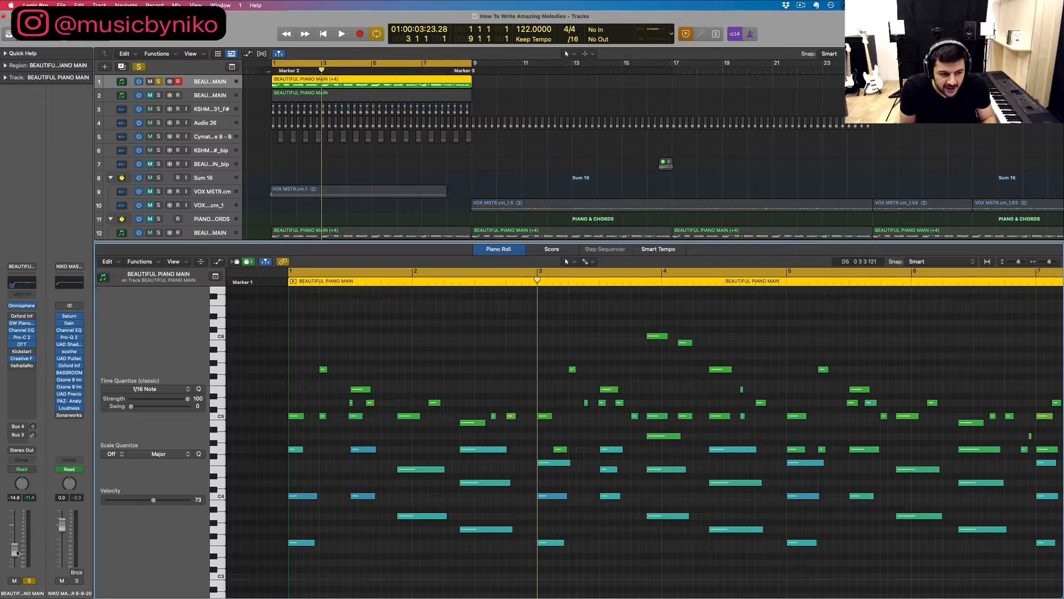
pyautogui.moveTo(522, 273); pyautogui.dragTo(787, 273)
pyautogui.press('space')
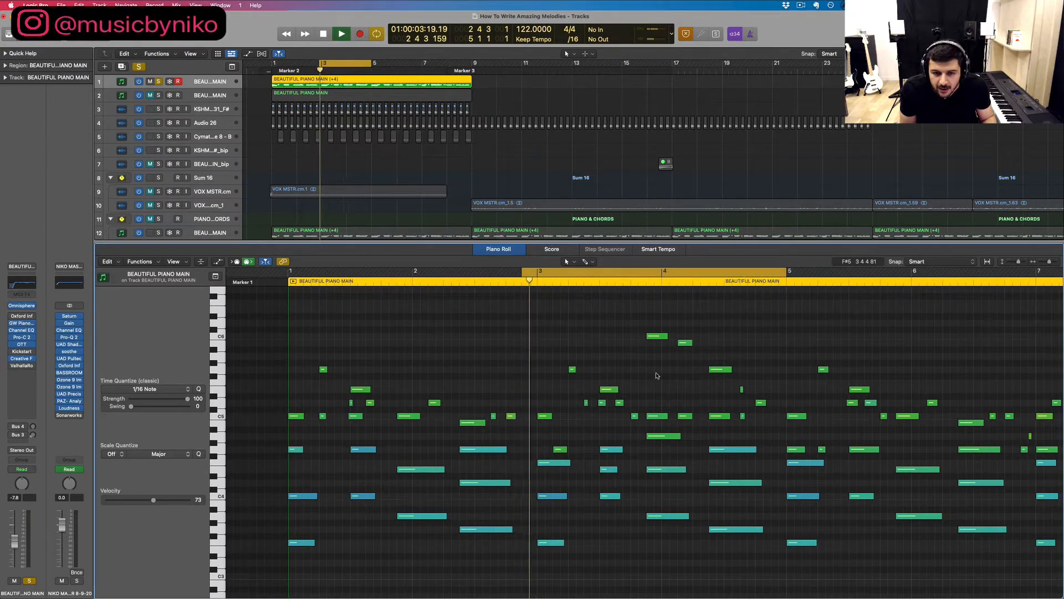
pyautogui.press('space')
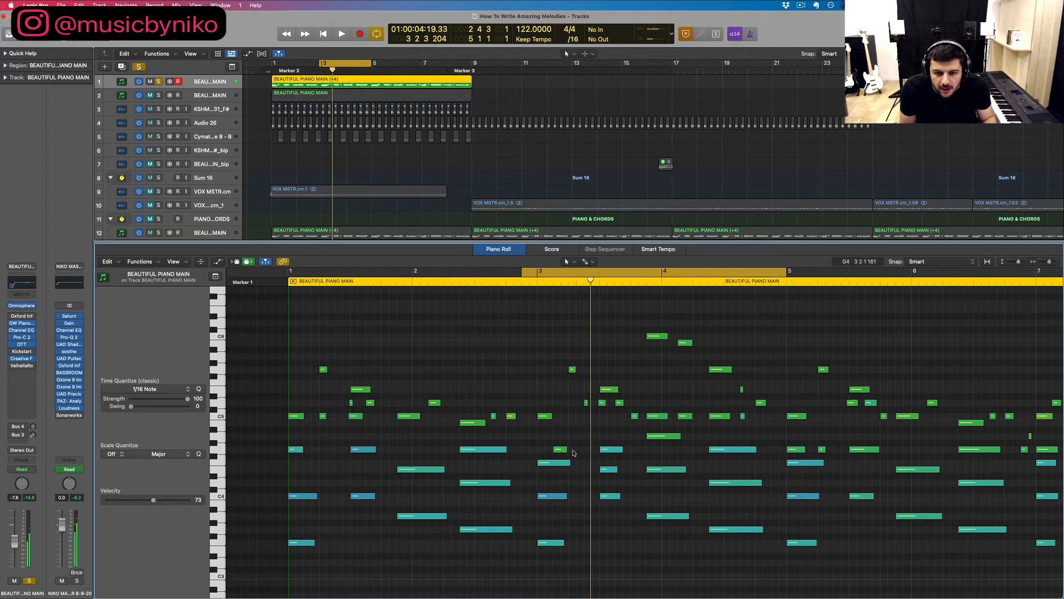
pyautogui.moveTo(574, 452); pyautogui.dragTo(560, 363)
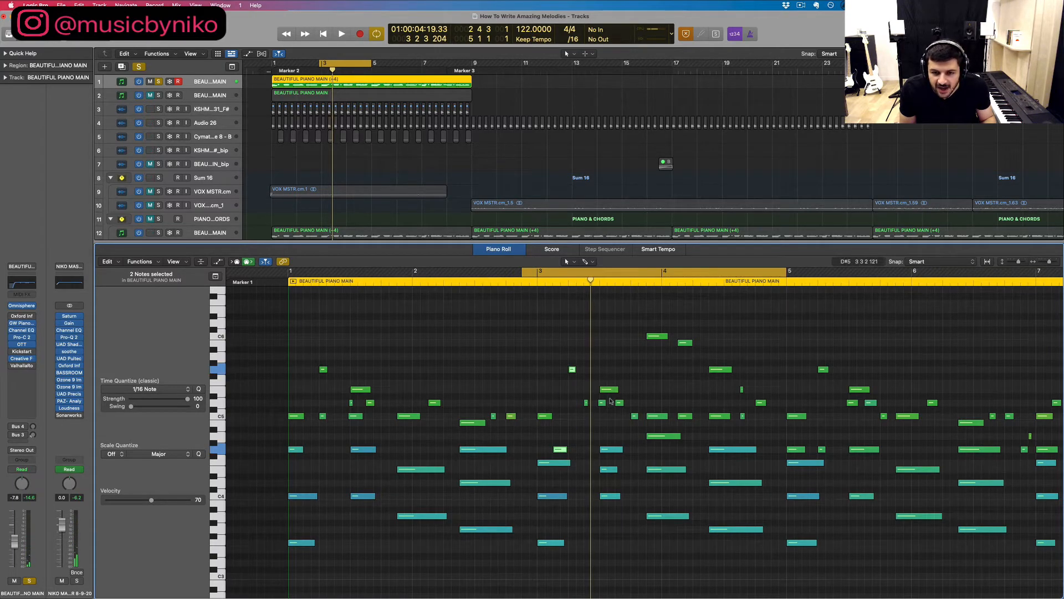
# Step: Select the short C5 before bar 4 together with the A4, C5 and C6 that follow it, and clear the selection
pyautogui.click(629, 433)
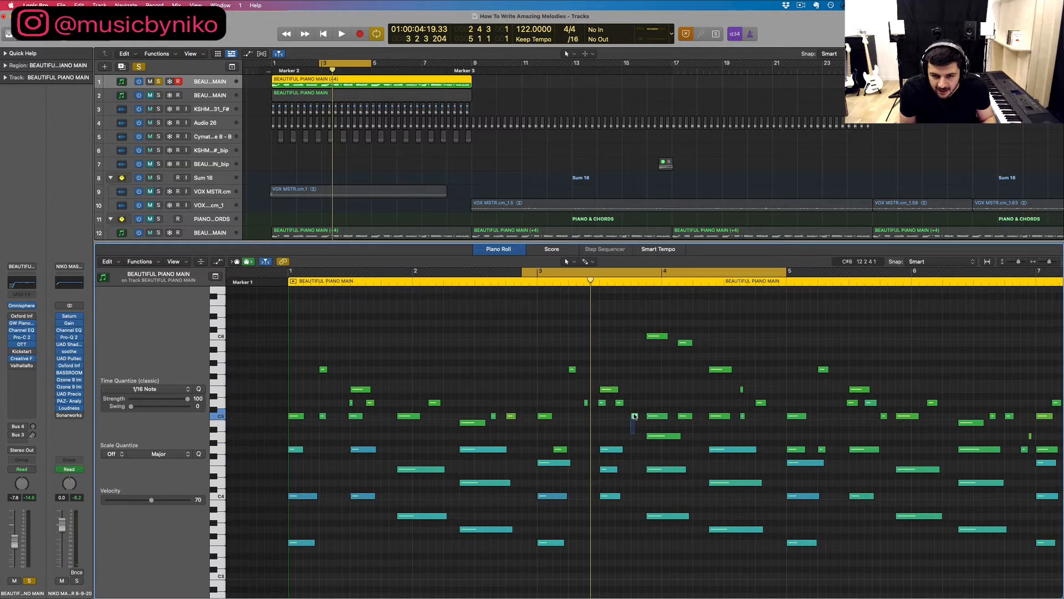
pyautogui.moveTo(639, 393); pyautogui.dragTo(655, 334)
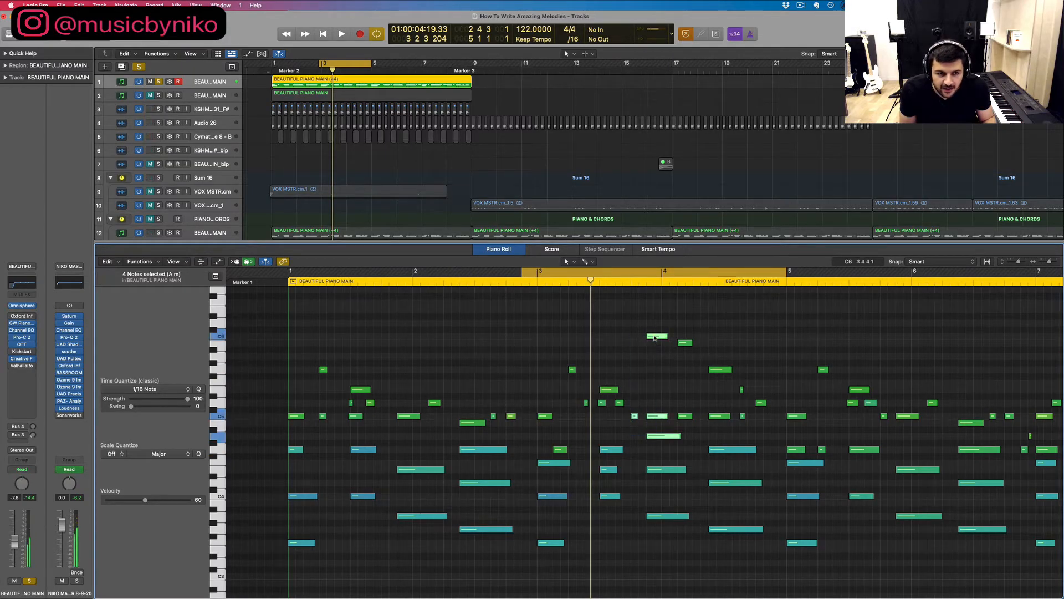
pyautogui.click(635, 327)
# Step: Play the cycled range up to bar 5, dismiss the audio data alert, and stop playback
pyautogui.press('space')
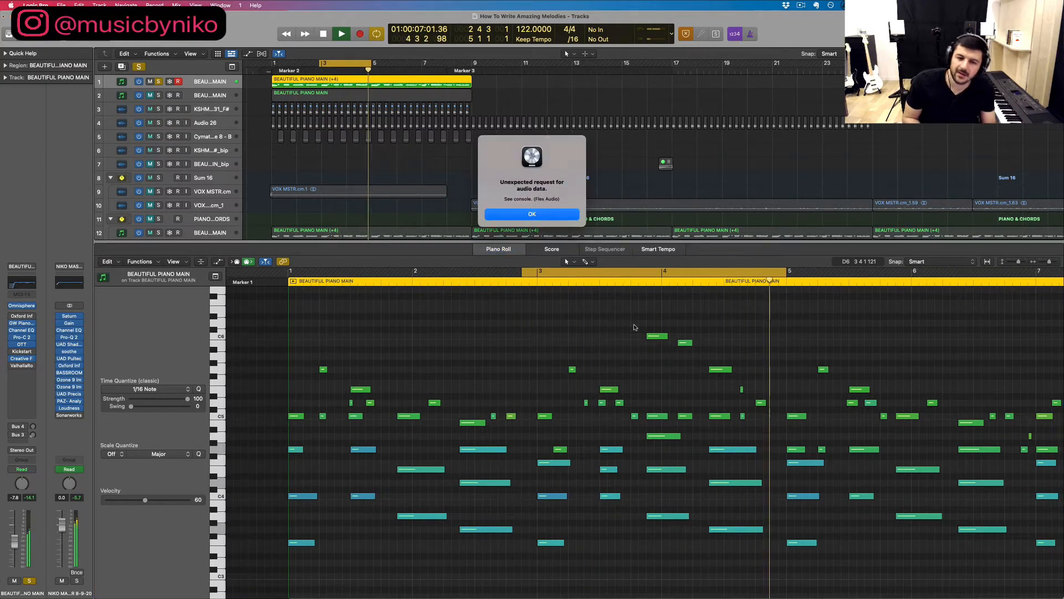
pyautogui.click(531, 214)
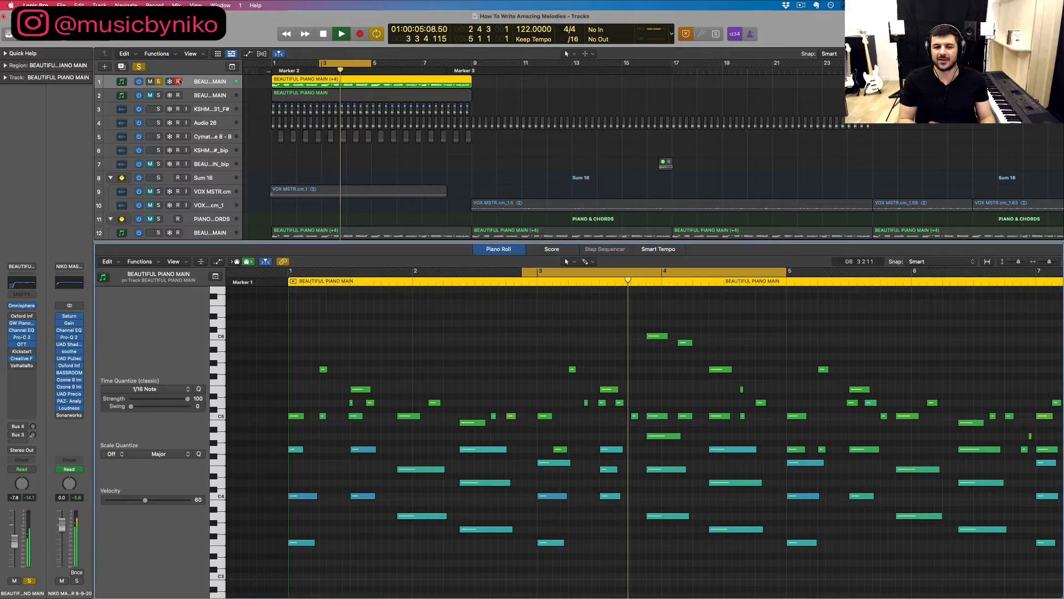
pyautogui.press('space')
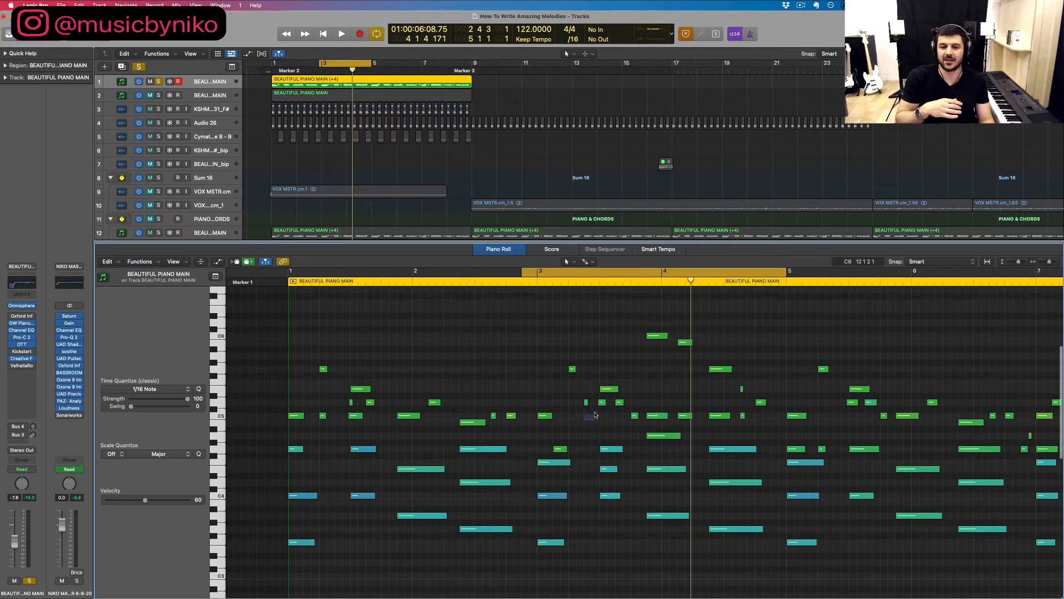
# Step: Select the C5, D5 and E5 cluster in the second half of bar 3, and the high C6 and B5 around bar 4
pyautogui.moveTo(583, 420); pyautogui.dragTo(639, 385)
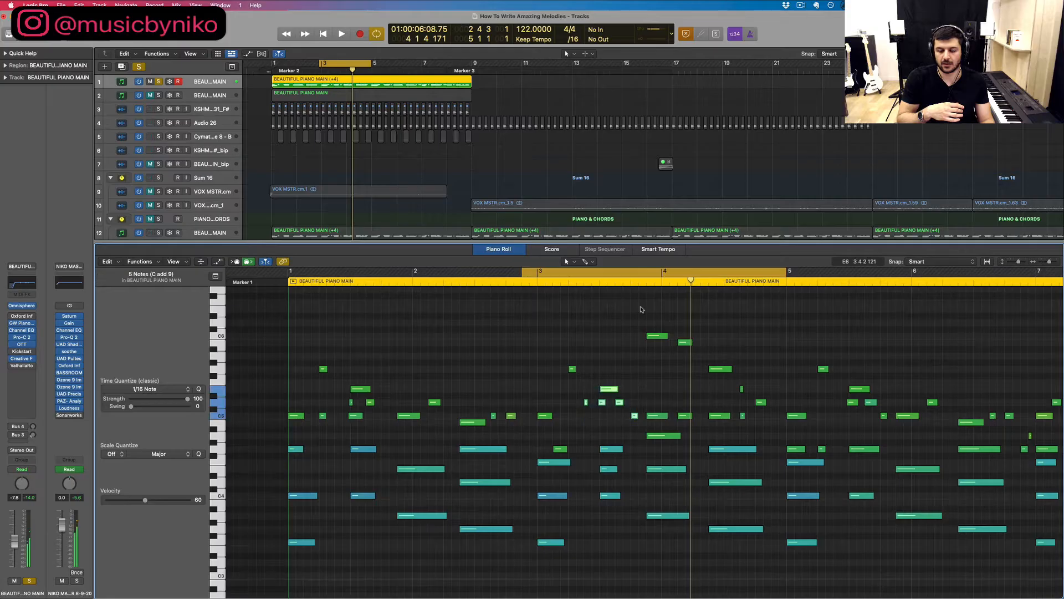
pyautogui.moveTo(640, 306); pyautogui.dragTo(704, 342)
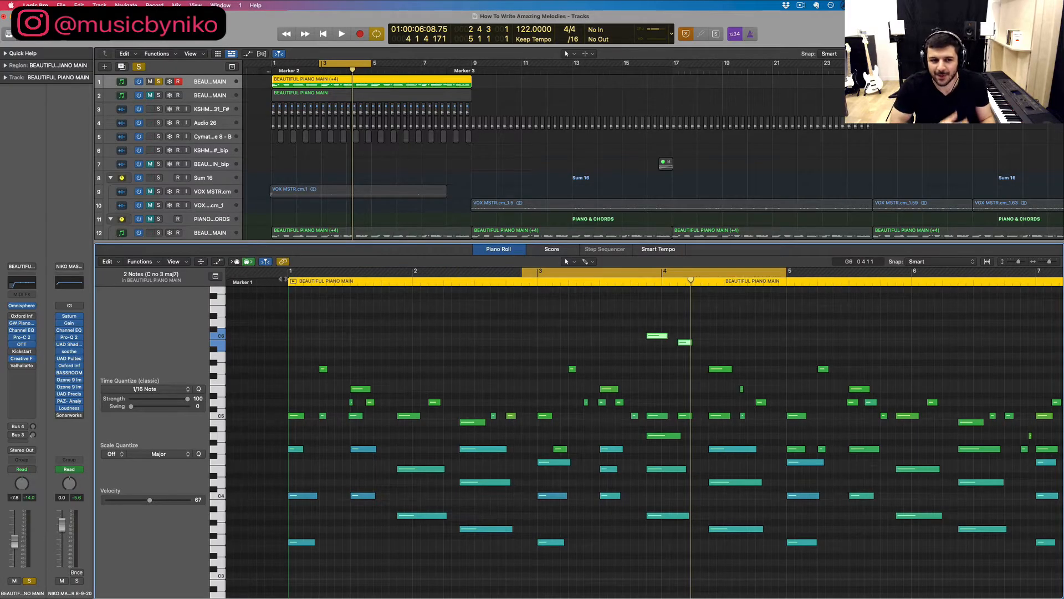
# Step: Set the cycle range to cover the whole piano region, from bar 1 to bar 9
pyautogui.moveTo(290, 275); pyautogui.dragTo(953, 331)
pyautogui.hscroll(2, 949, 332)
pyautogui.press('super+Left')
pyautogui.press('super+Left')
pyautogui.hscroll(2, 899, 334)
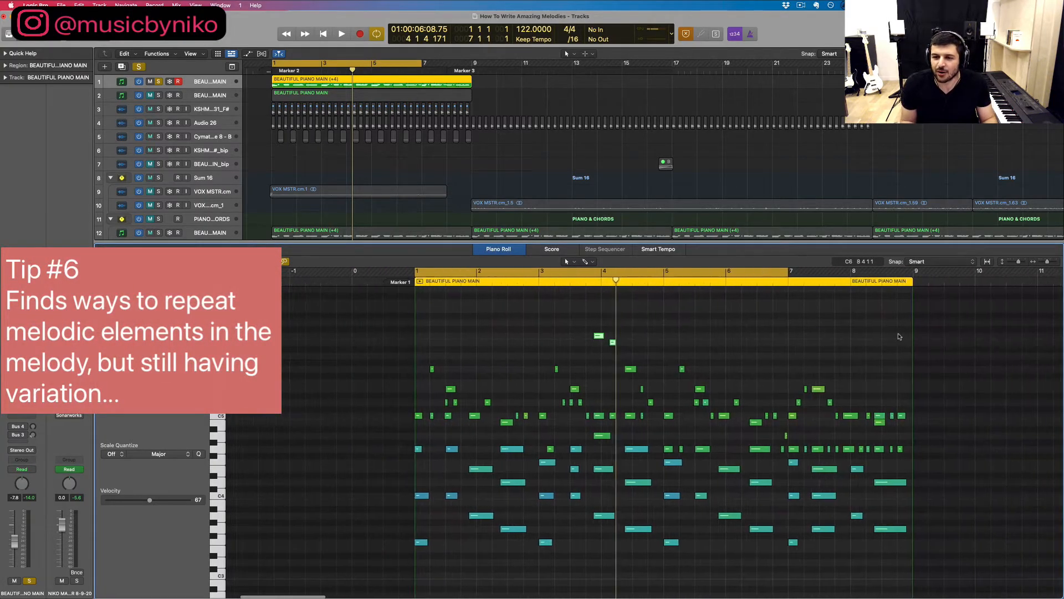
pyautogui.moveTo(788, 272); pyautogui.dragTo(914, 294)
pyautogui.press('super+Right')
pyautogui.hscroll(2, 875, 302)
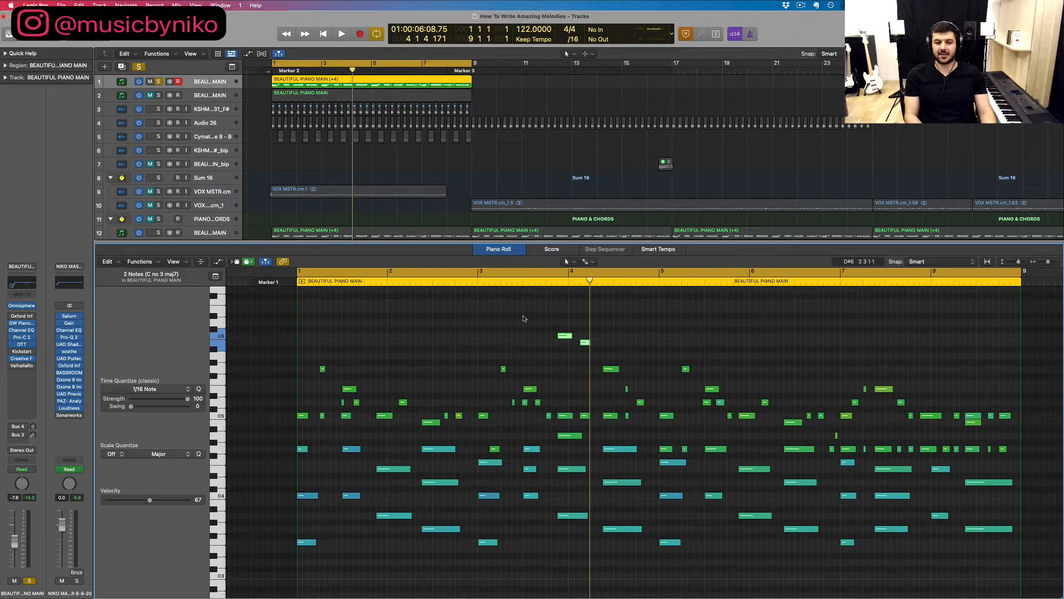
# Step: Play the whole cycled region to its end, and replay the first two bars for comparison
pyautogui.press('space')
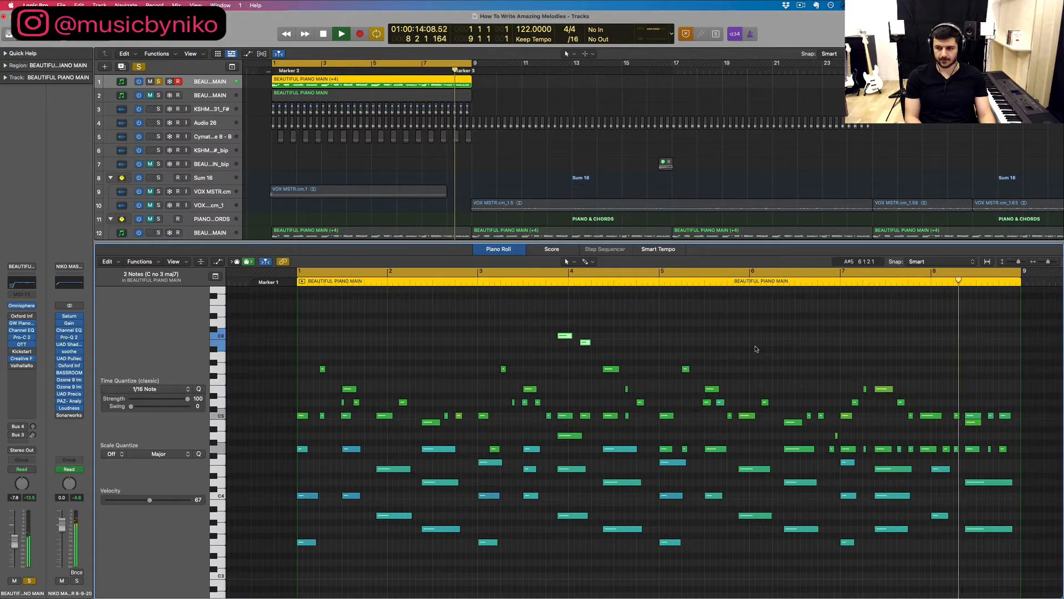
pyautogui.press('space')
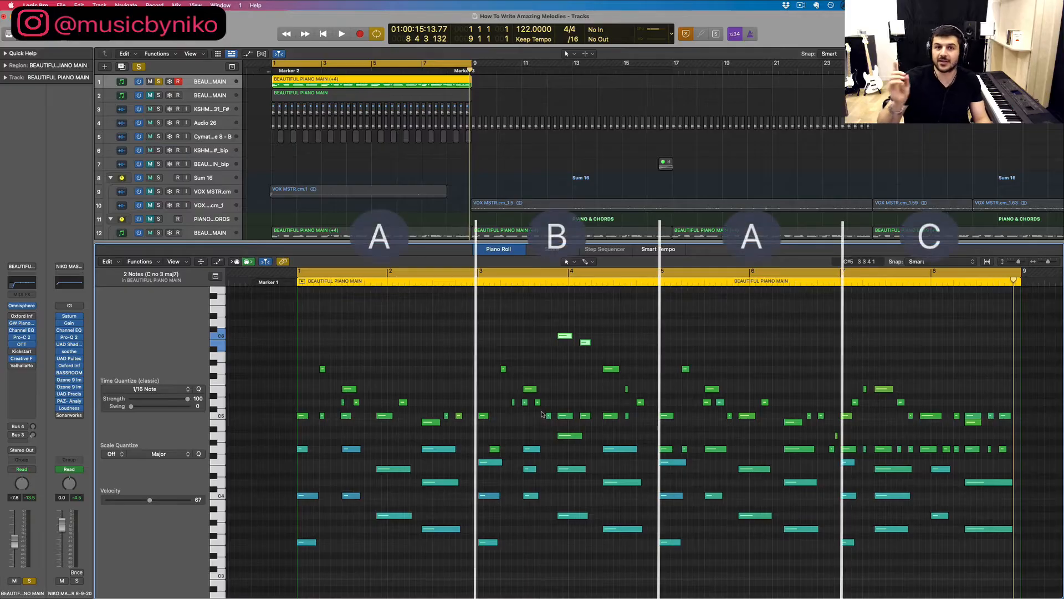
pyautogui.press('space')
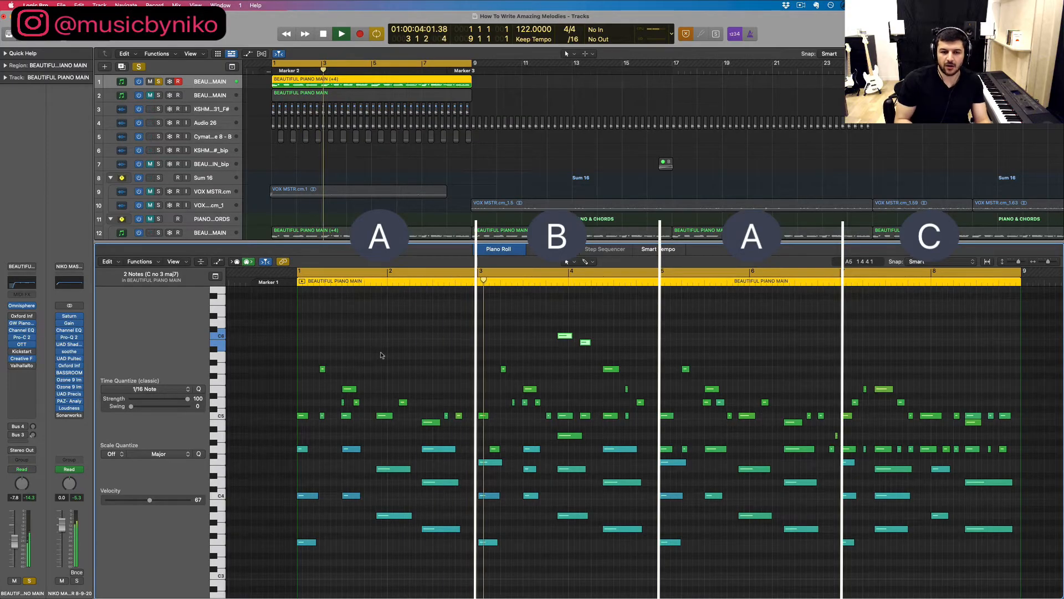
pyautogui.press('space')
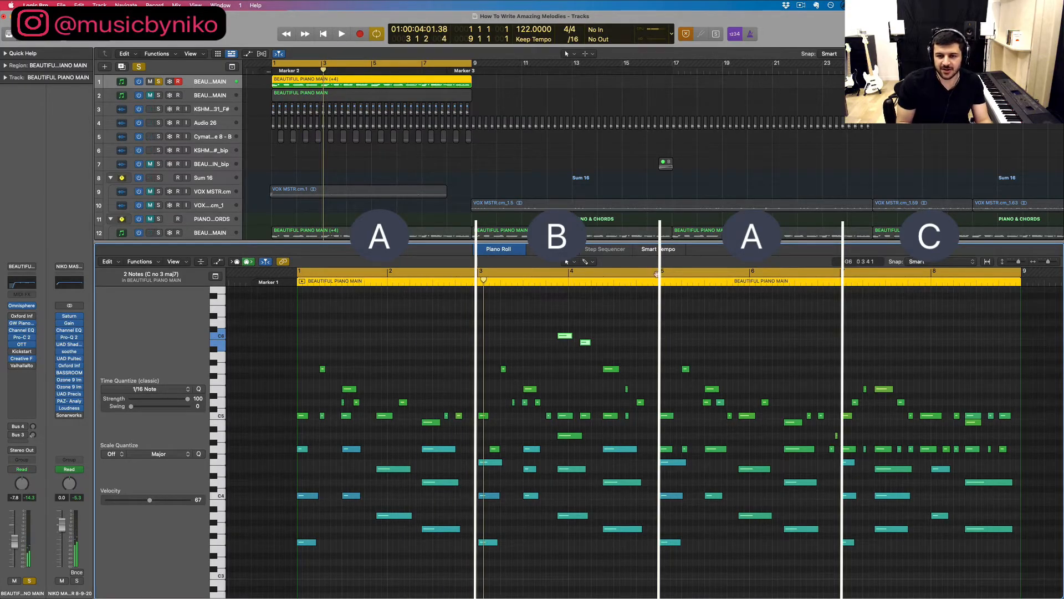
# Step: Cycle bars 5 to 7 and play that section to compare it with the opening phrase
pyautogui.moveTo(656, 273); pyautogui.dragTo(836, 295)
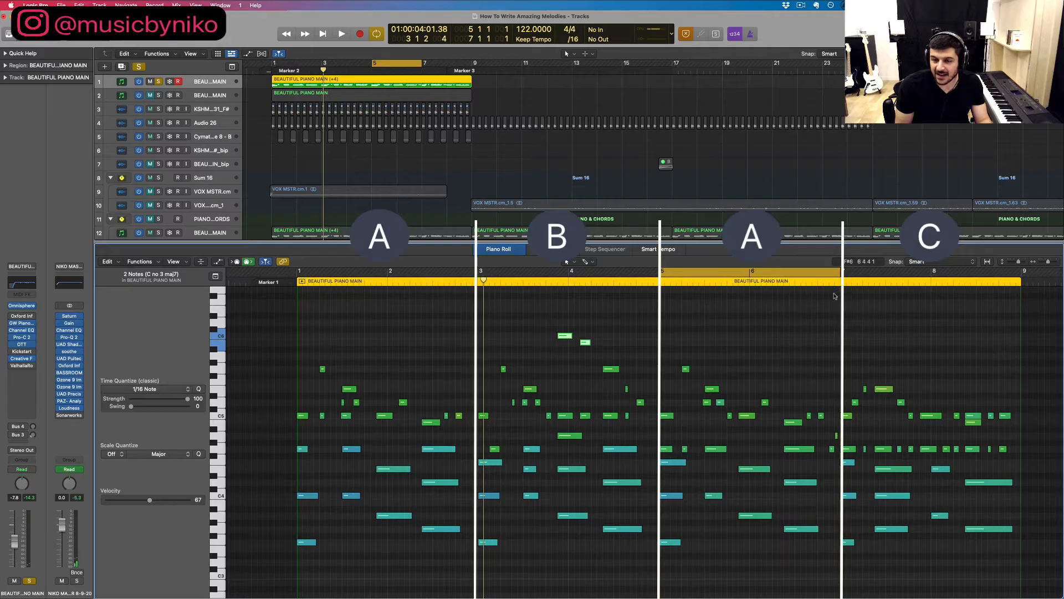
pyautogui.press('space')
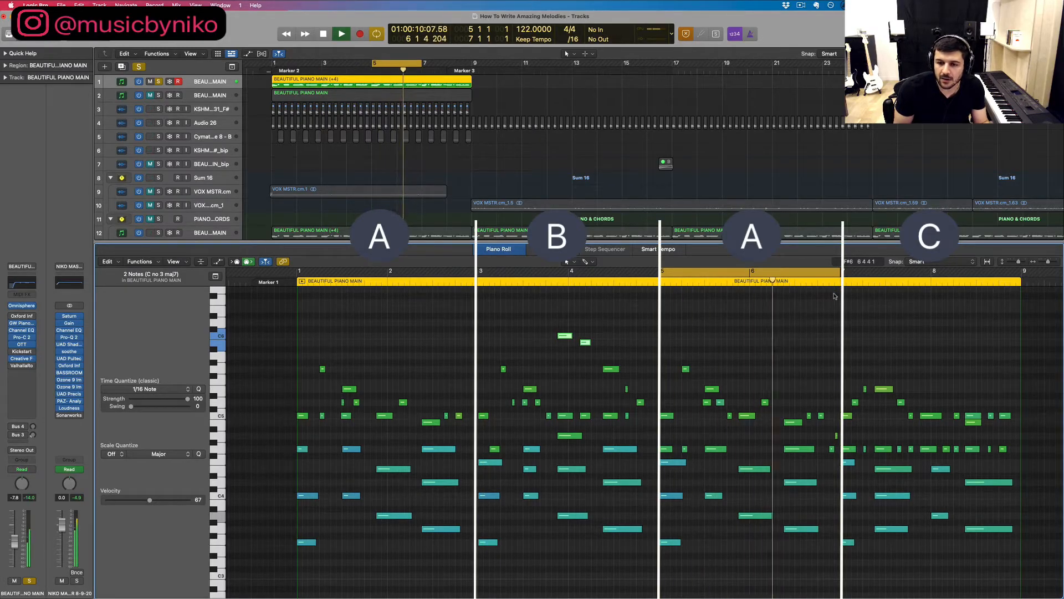
pyautogui.press('space')
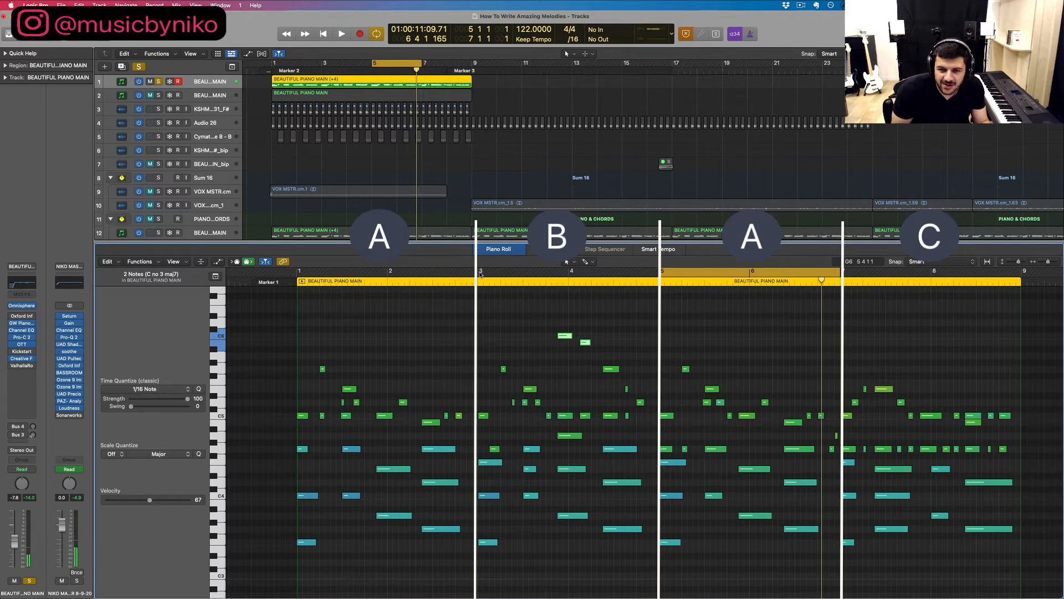
# Step: Mark bars 3 to 5, 7 to 9, 1 to 3 and 5 to 7 in turn with the cycle range, and turn cycling off
pyautogui.moveTo(480, 273); pyautogui.dragTo(655, 281)
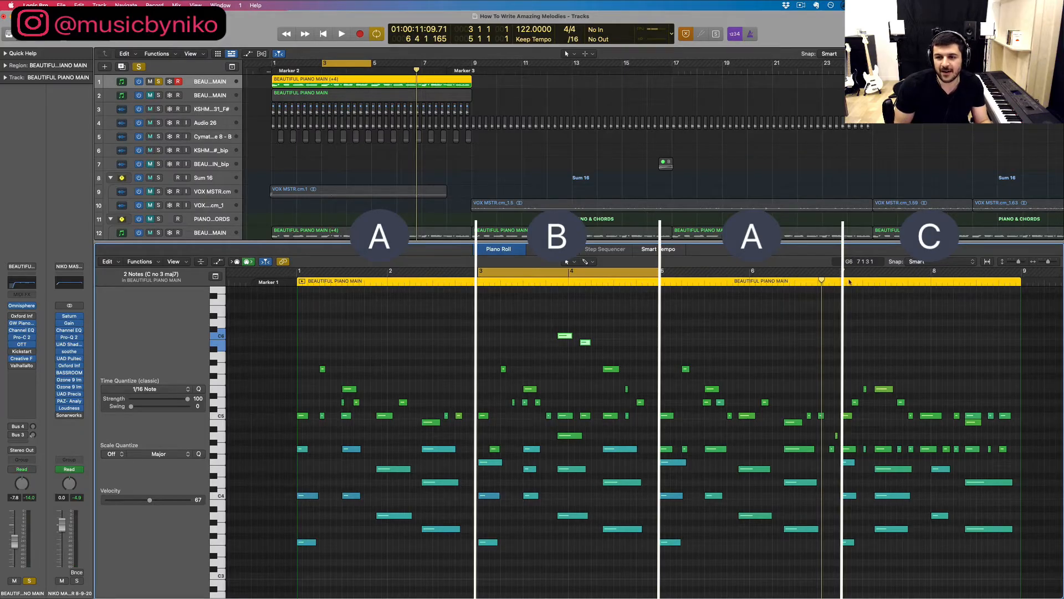
pyautogui.moveTo(843, 272); pyautogui.dragTo(1023, 276)
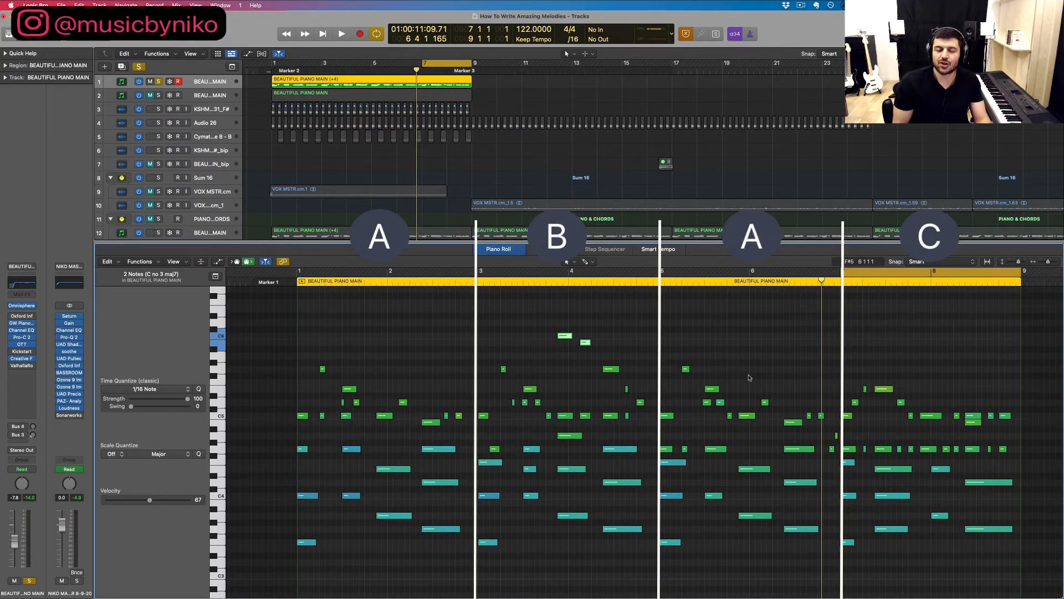
pyautogui.moveTo(299, 273); pyautogui.dragTo(471, 274)
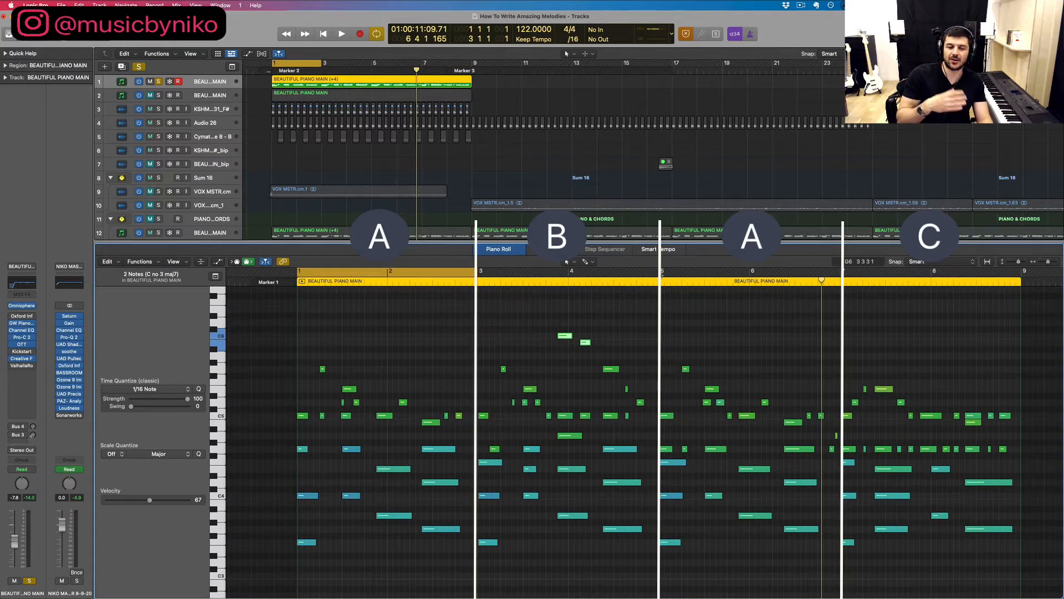
pyautogui.moveTo(660, 273); pyautogui.dragTo(842, 274)
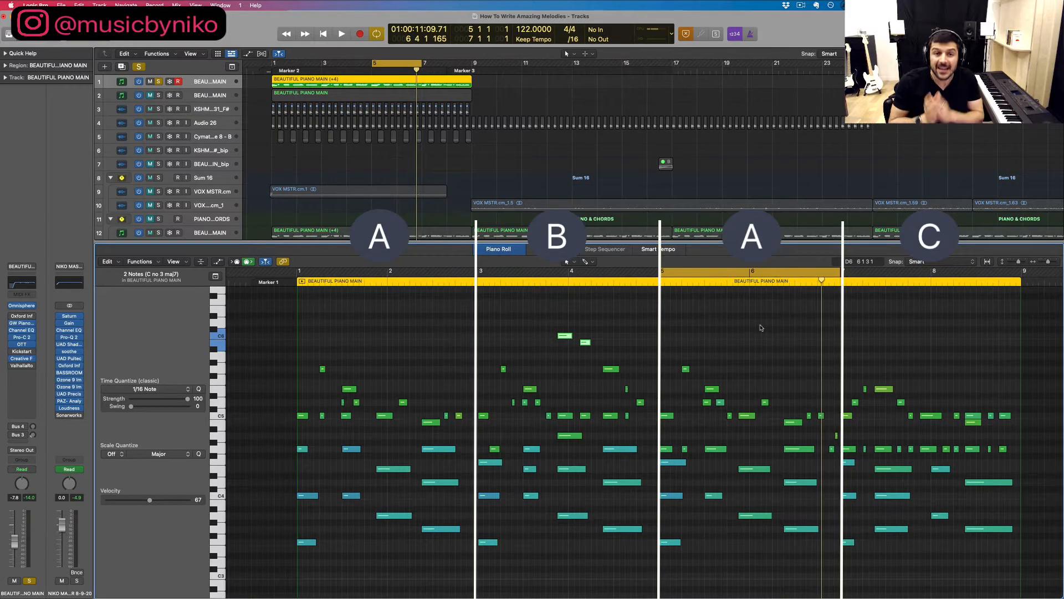
pyautogui.press('c')
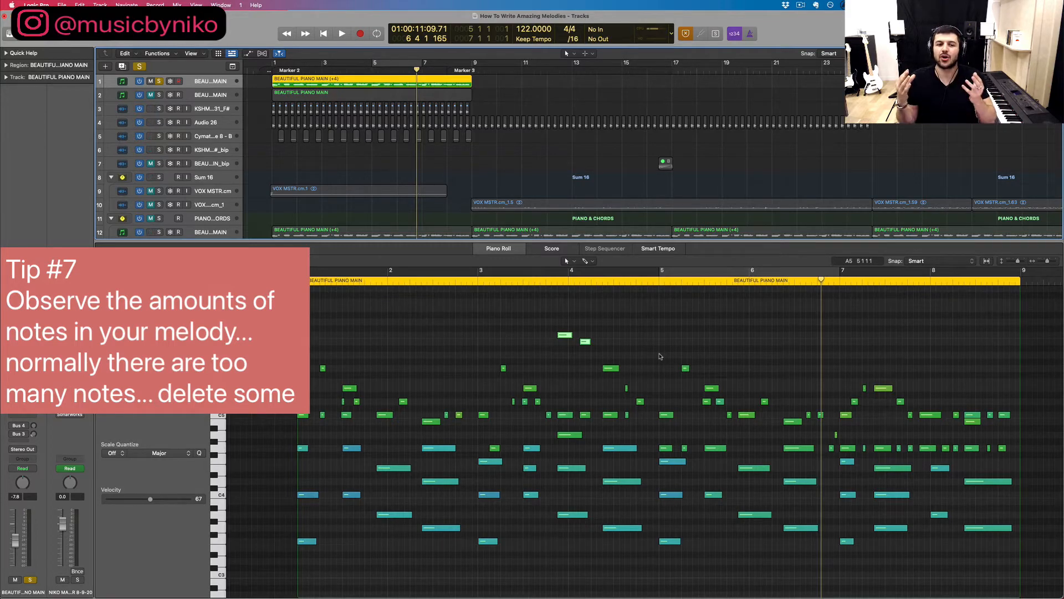
# Step: Clear the note selection and play the melody from bar 5 to the start of bar 7
pyautogui.click(522, 337)
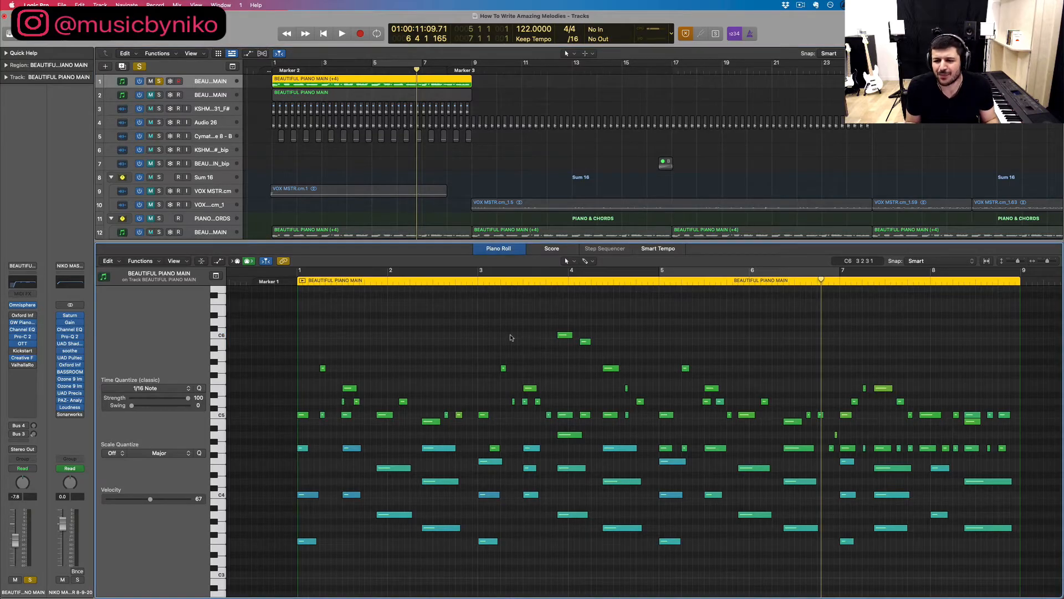
pyautogui.press('super+Right')
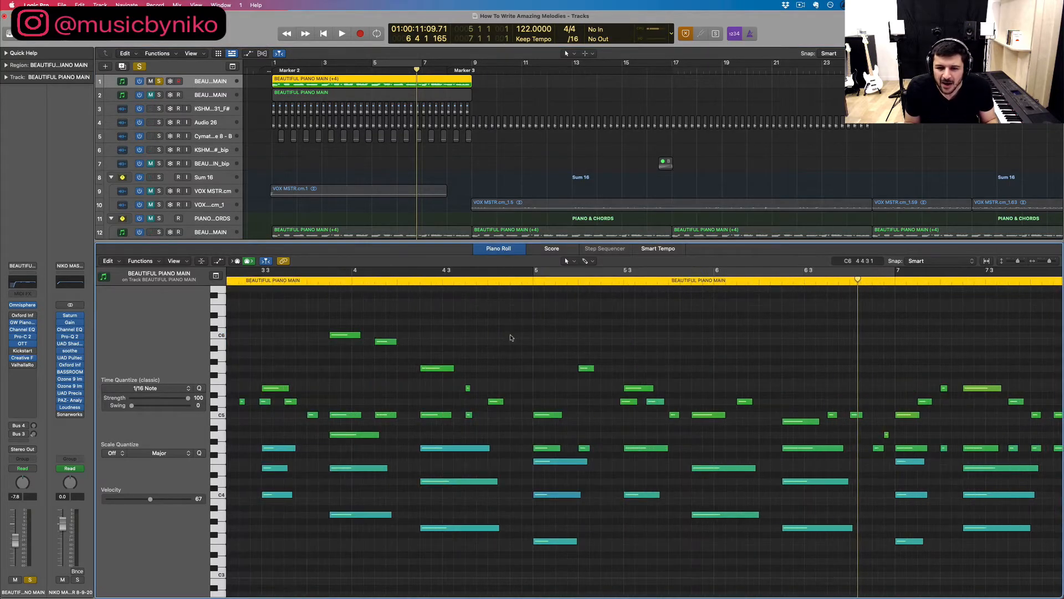
pyautogui.hscroll(3, 509, 319)
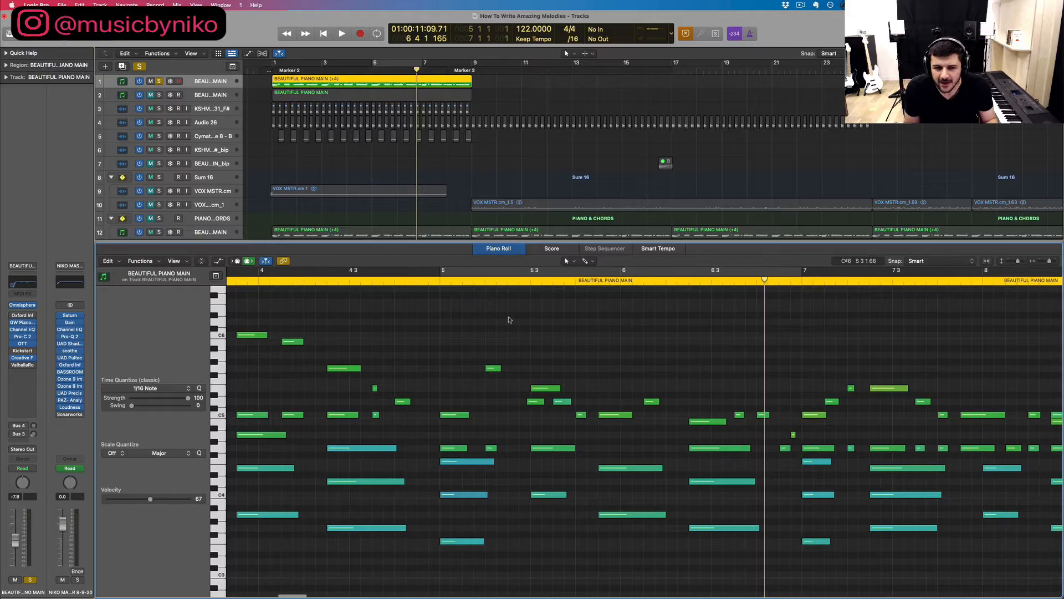
pyautogui.click(443, 280)
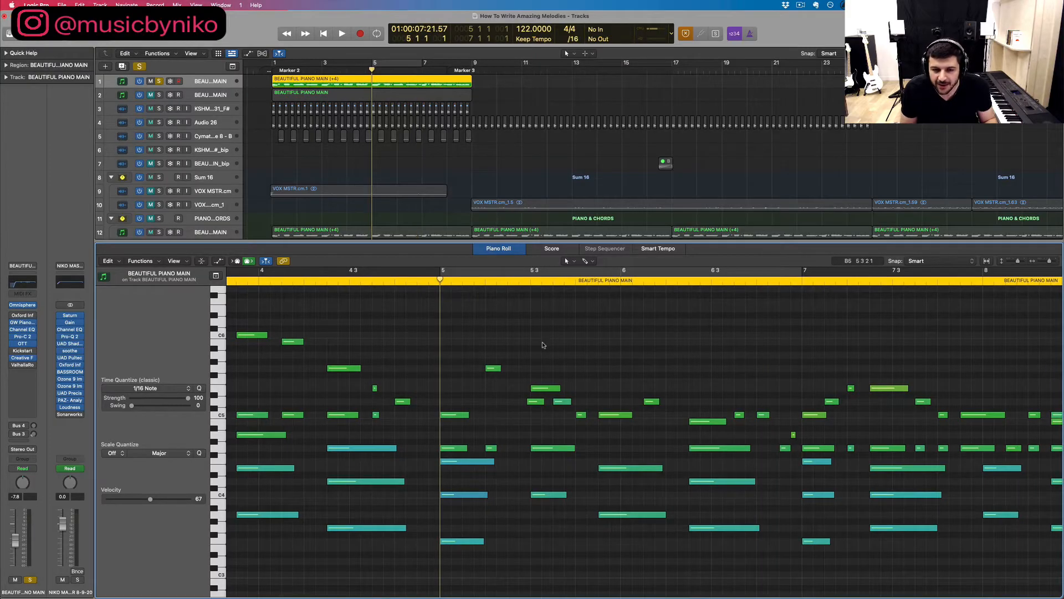
pyautogui.press('space')
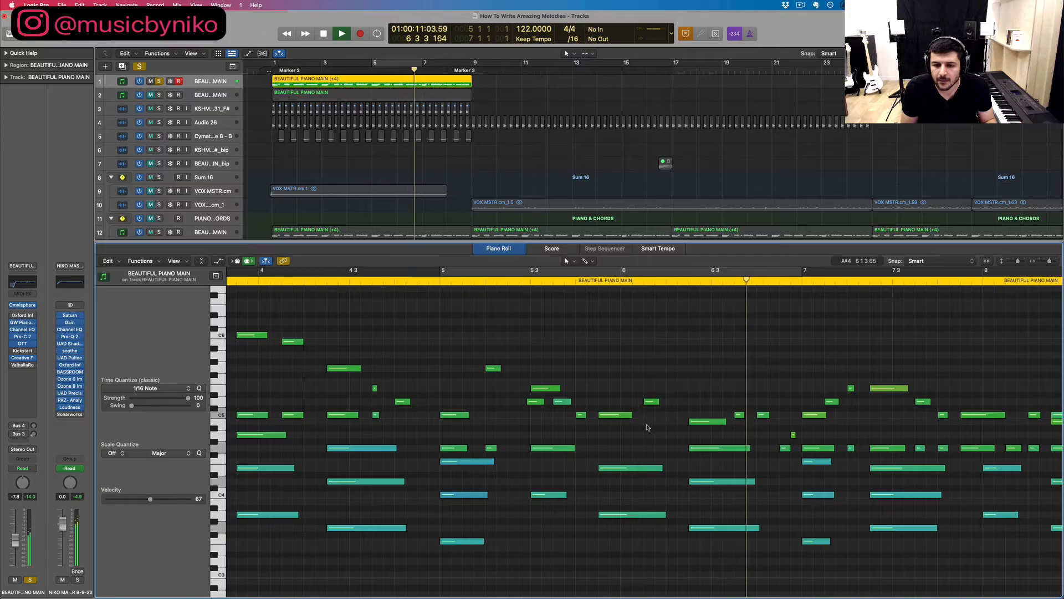
pyautogui.press('space')
# Step: Delete the short C5 notes just before bar 7 and just before bar 6
pyautogui.click(762, 415)
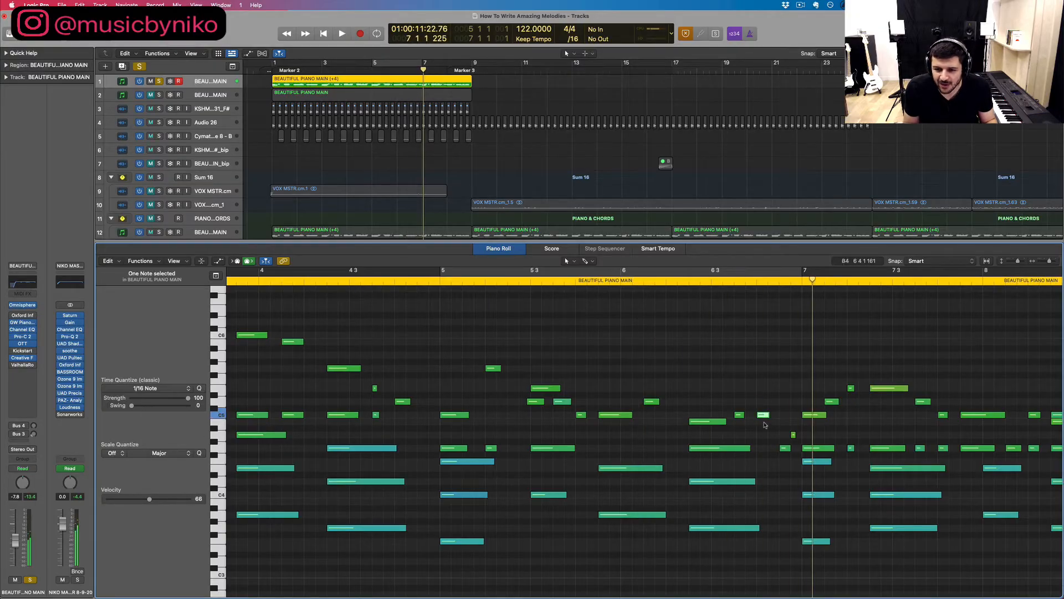
pyautogui.press('Delete')
pyautogui.scroll(-1, 615, 437)
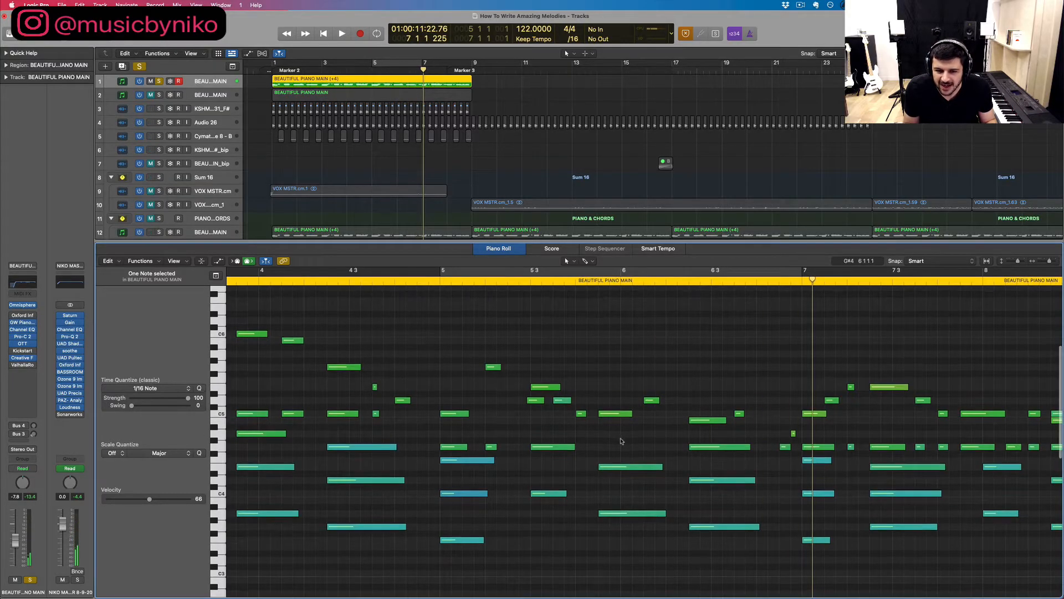
pyautogui.press('Delete')
# Step: Play the thinned-out melody from bar 5 to the start of bar 7
pyautogui.click(433, 280)
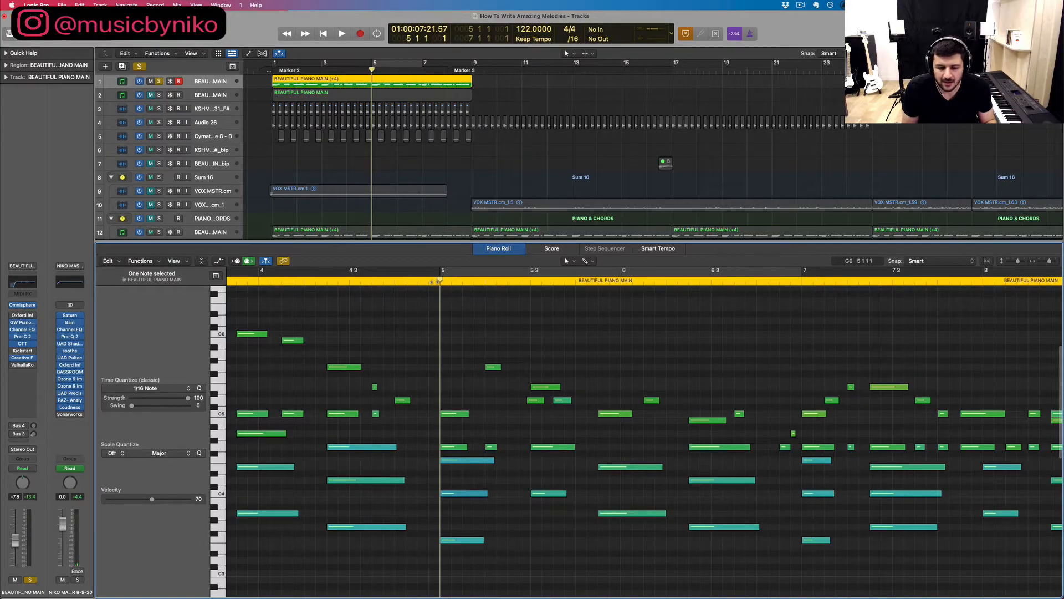
pyautogui.press('space')
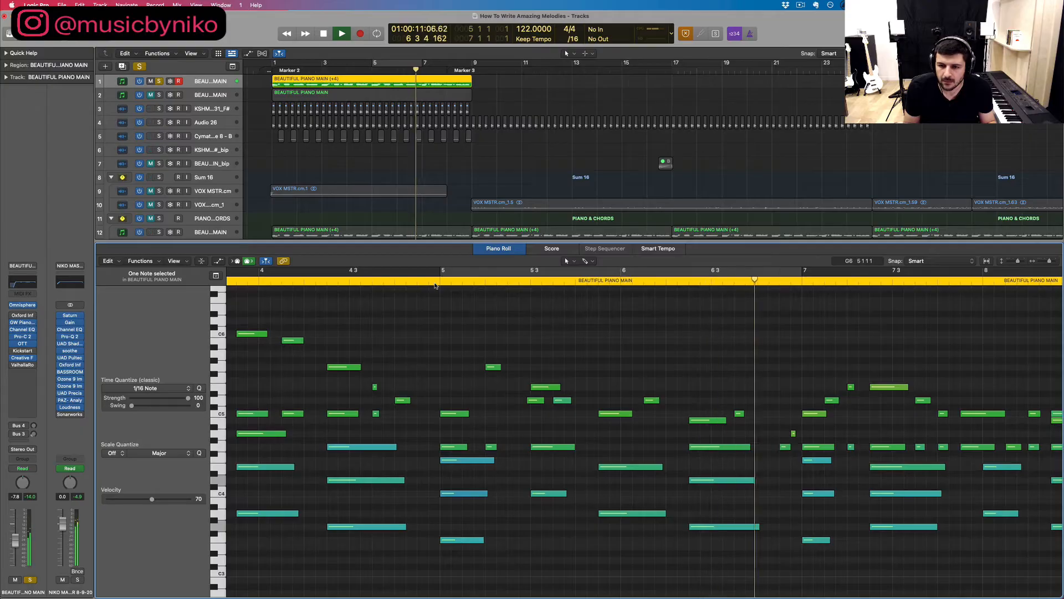
pyautogui.press('space')
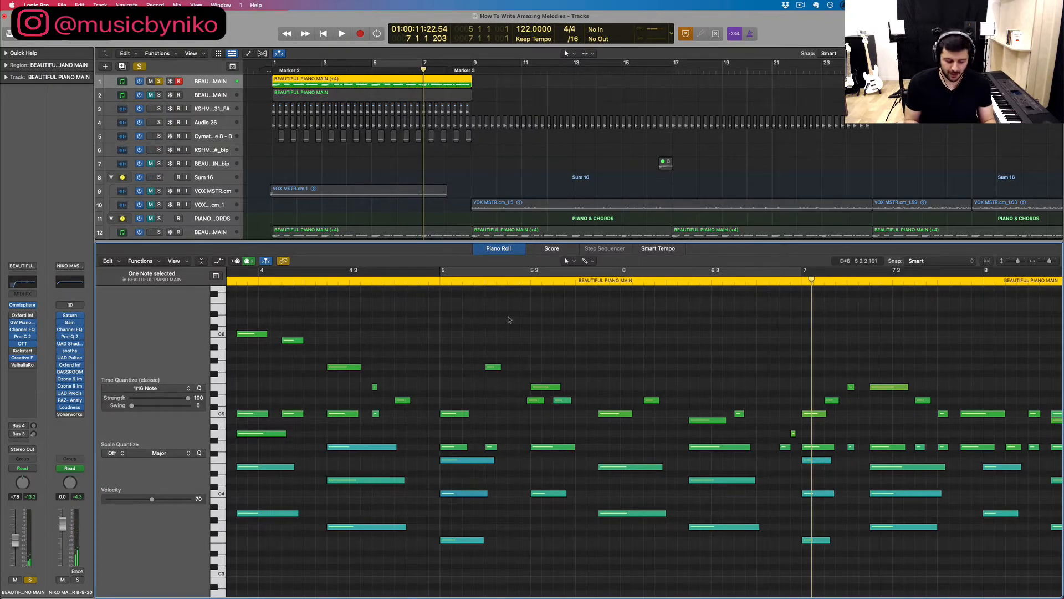
# Step: Undo both C5 note deletions
pyautogui.keyDown('super'); pyautogui.click(580, 414); pyautogui.keyUp('super')
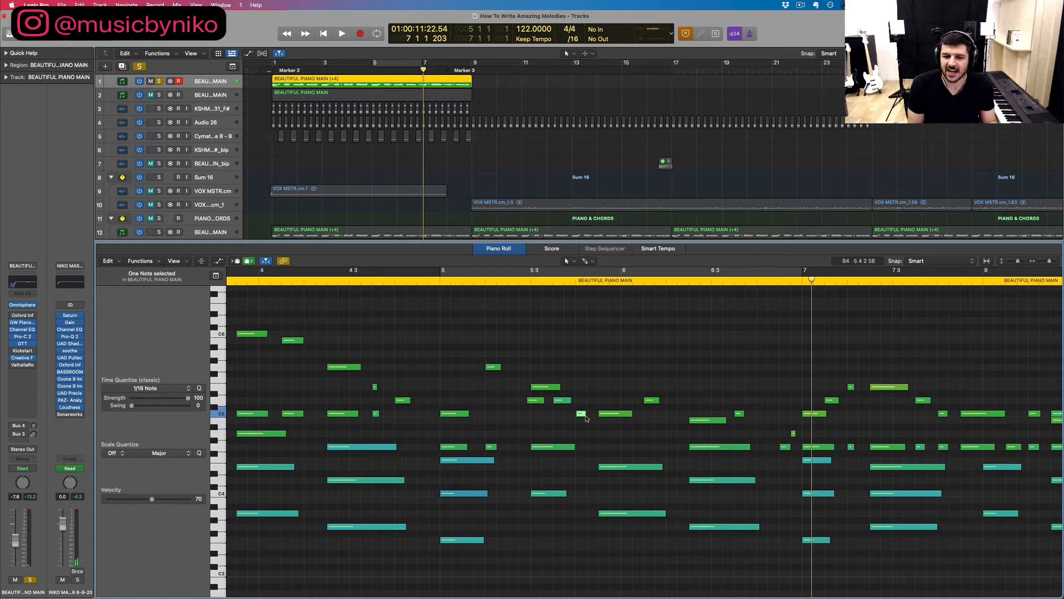
pyautogui.keyDown('super'); pyautogui.click(762, 413); pyautogui.keyUp('super')
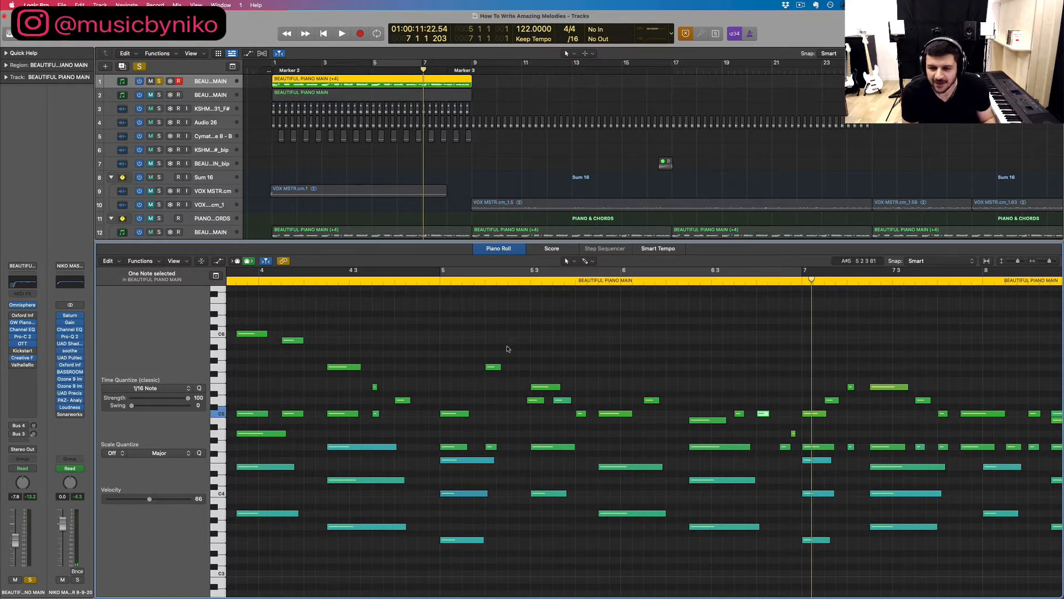
# Step: Play the restored melody from the start of bar 5 to just past the start of bar 7
pyautogui.click(443, 280)
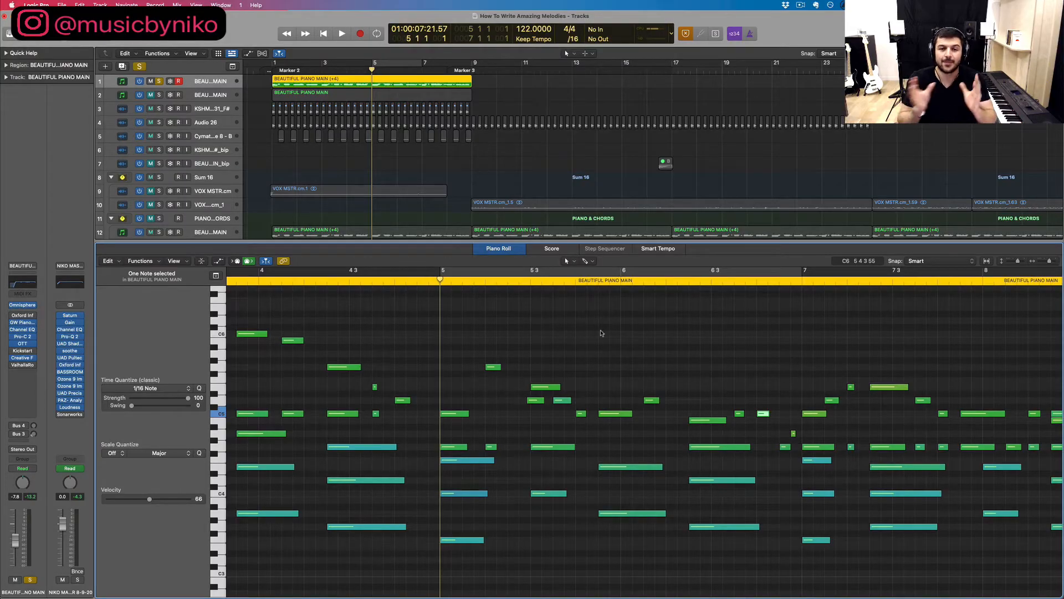
pyautogui.press('space')
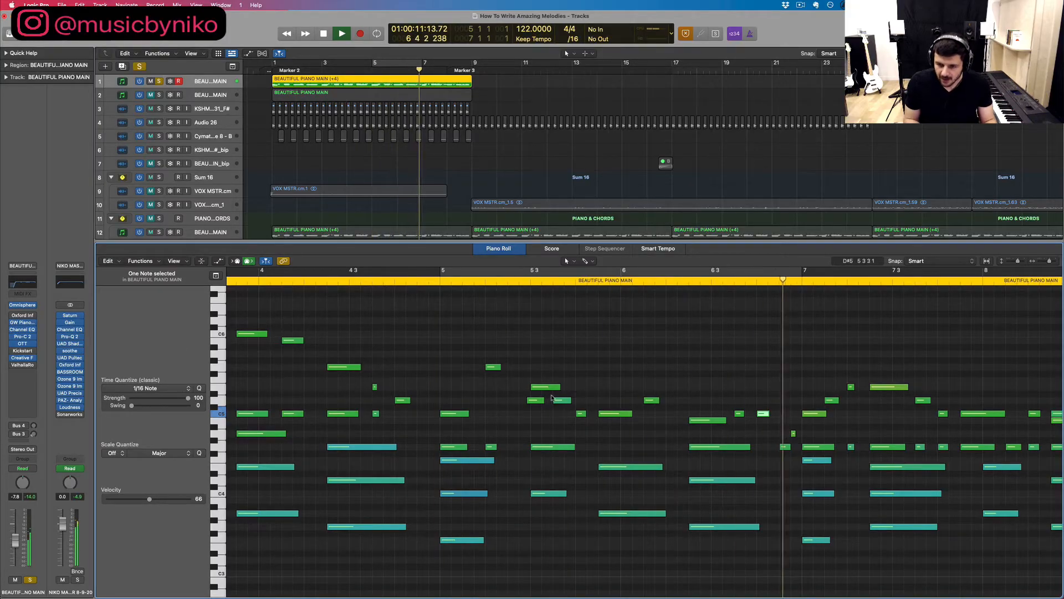
pyautogui.press('space')
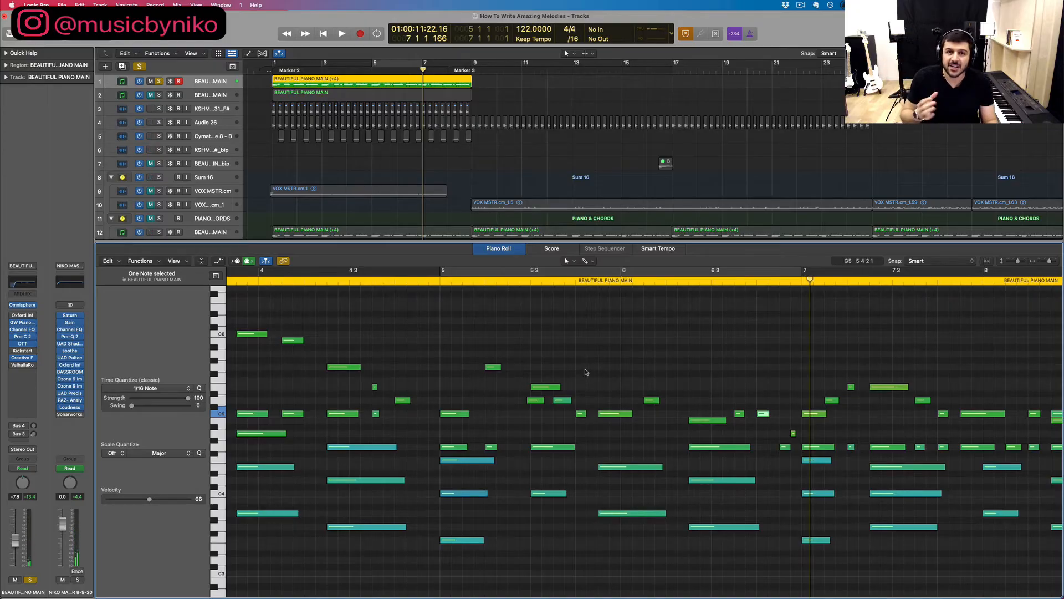
# Step: Return to the start of the piano region and set a cycle range over the first half of bar 1
pyautogui.hscroll(-15, 572, 377)
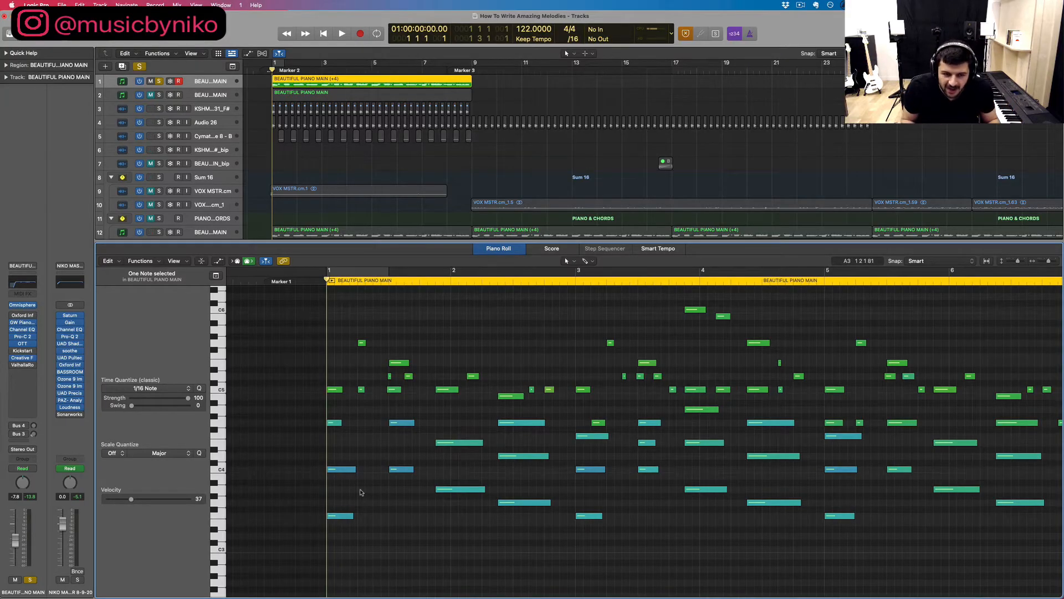
pyautogui.press('super+Right')
pyautogui.press('super+Right')
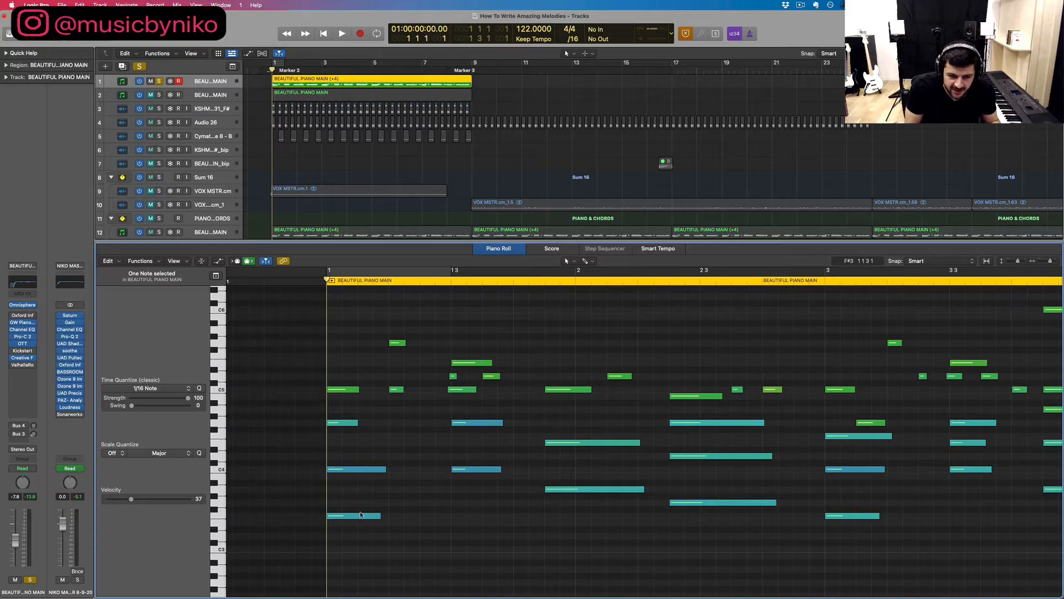
pyautogui.moveTo(390, 558); pyautogui.dragTo(329, 466)
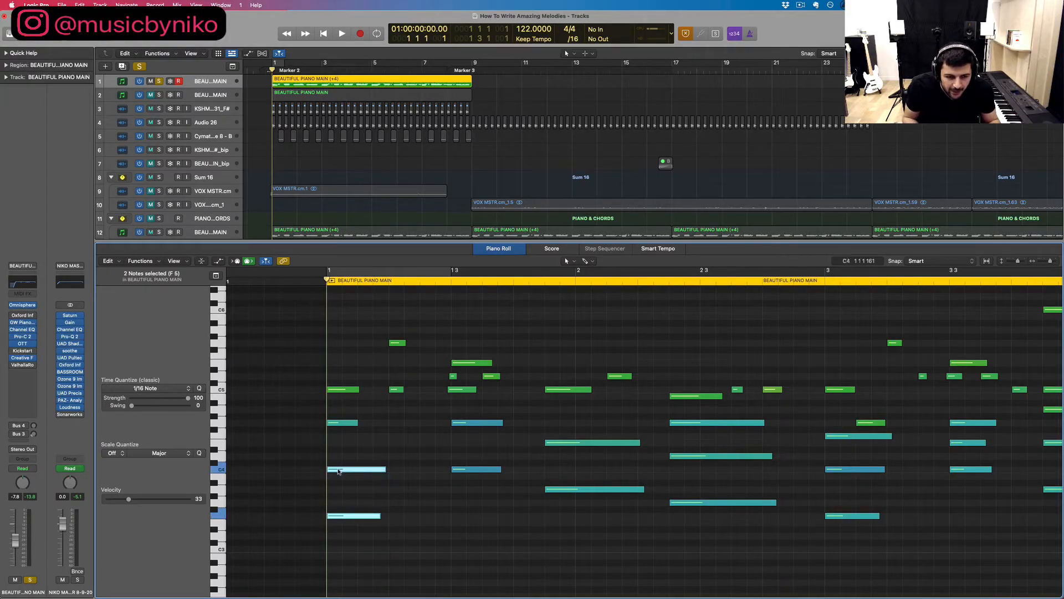
pyautogui.click(404, 275)
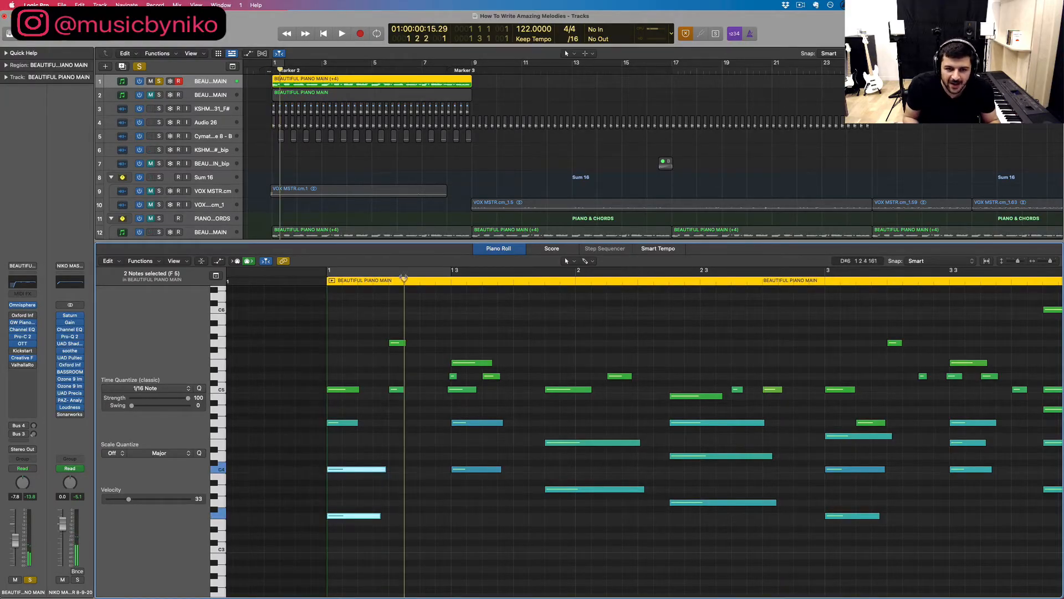
pyautogui.click(437, 271)
pyautogui.click(356, 500)
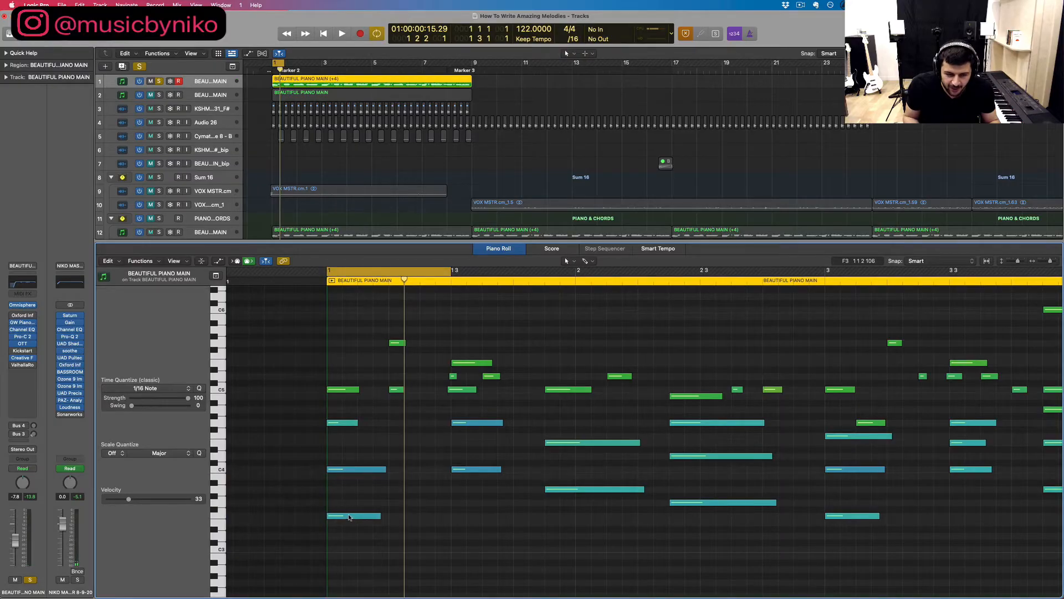
# Step: Copy the first chord's F3 note to A3 and its C4 note to E4, and play bar 1 as a cycle
pyautogui.moveTo(348, 517); pyautogui.dragTo(349, 443)
pyautogui.click(350, 470)
pyautogui.moveTo(449, 271); pyautogui.dragTo(573, 304)
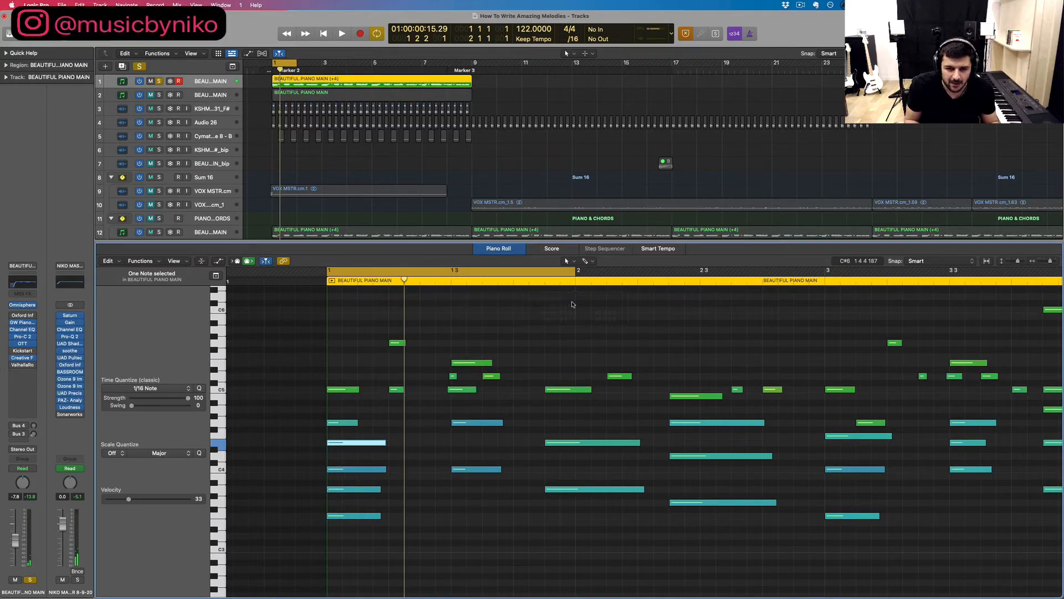
pyautogui.press('space')
pyautogui.press('space')
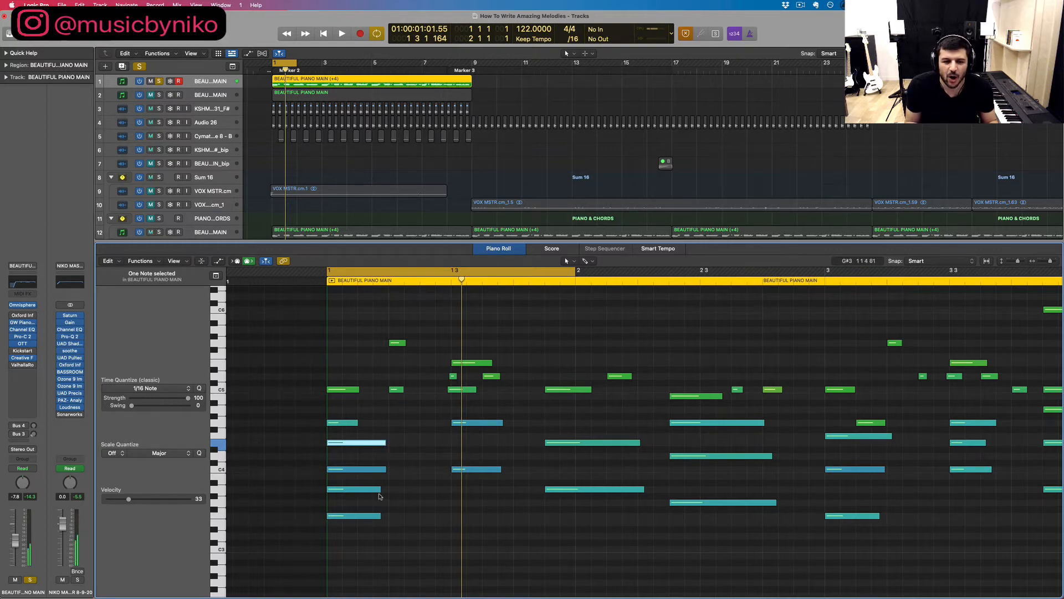
# Step: Delete the added E4 and A3 notes from the first chord of bar 1
pyautogui.press('Delete')
pyautogui.click(377, 490)
pyautogui.press('Delete')
pyautogui.moveTo(403, 533); pyautogui.dragTo(363, 480)
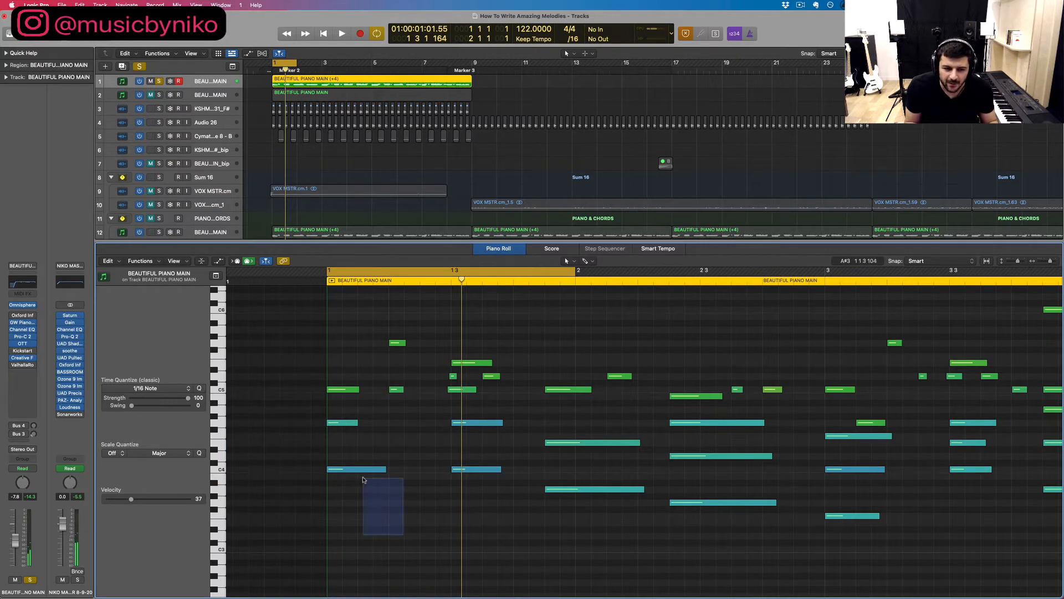
pyautogui.press('super+z')
pyautogui.moveTo(417, 507); pyautogui.dragTo(349, 488)
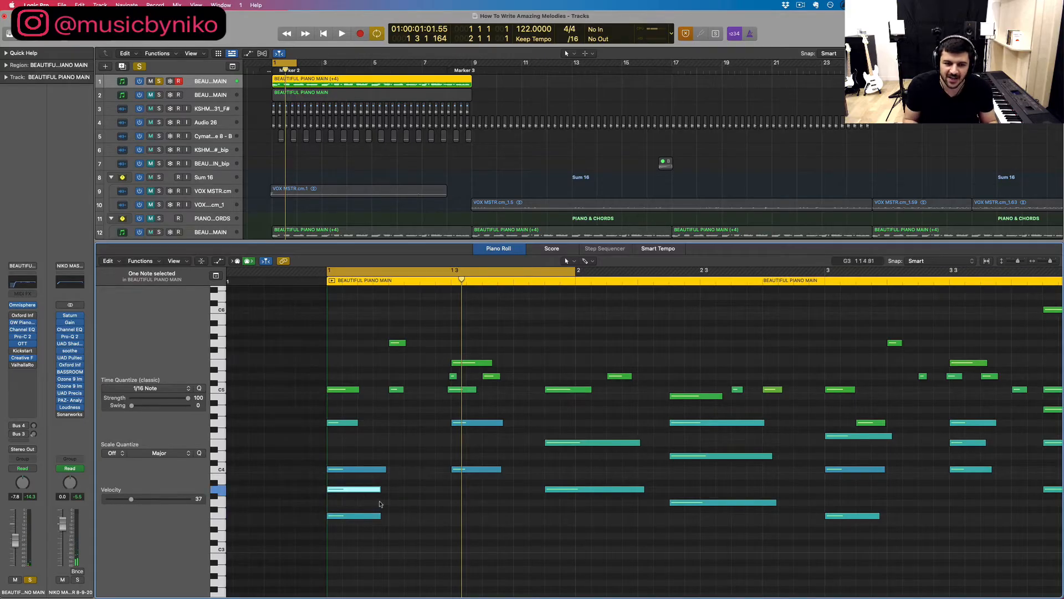
pyautogui.press('Delete')
pyautogui.moveTo(407, 544); pyautogui.dragTo(339, 465)
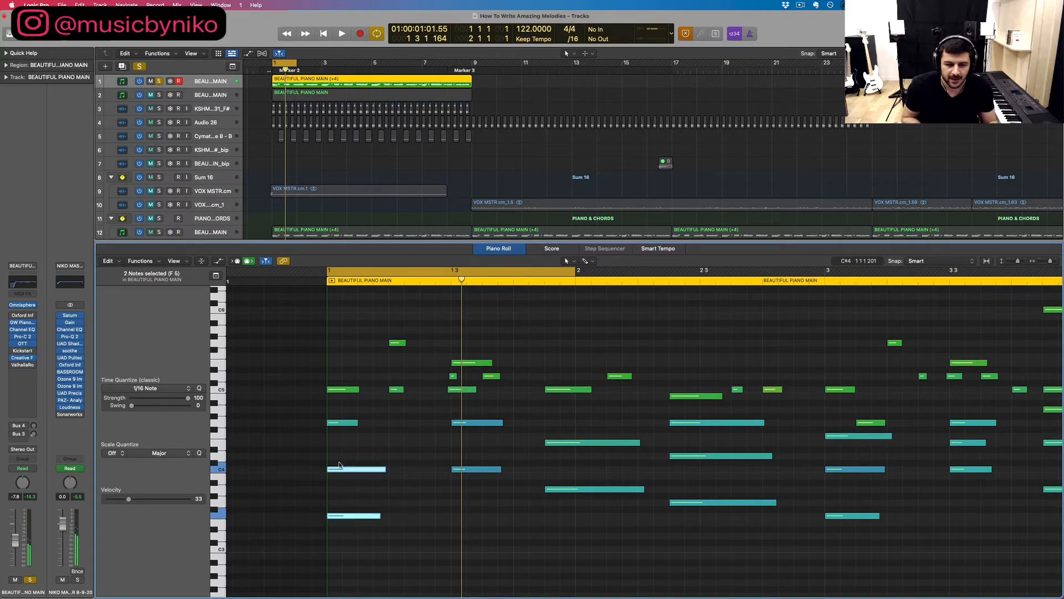
pyautogui.click(342, 487)
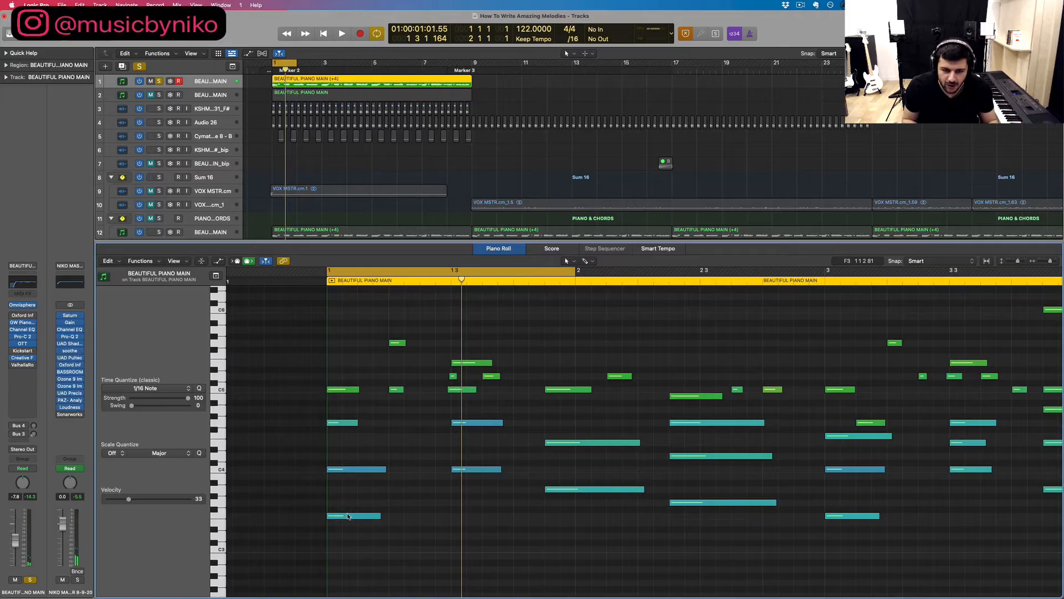
# Step: Copy the first chord's F3 note to A3 and the second chord's C4 note to E4, and play the cycle
pyautogui.moveTo(348, 516); pyautogui.dragTo(335, 490)
pyautogui.click(436, 489)
pyautogui.moveTo(480, 502); pyautogui.dragTo(508, 433)
pyautogui.click(448, 449)
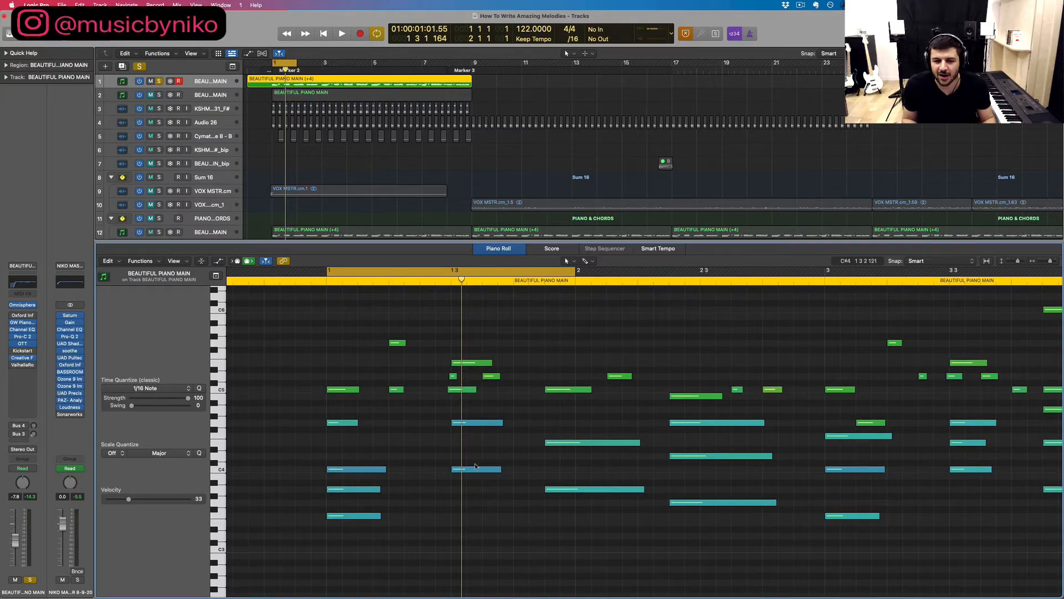
pyautogui.moveTo(473, 473); pyautogui.dragTo(470, 448)
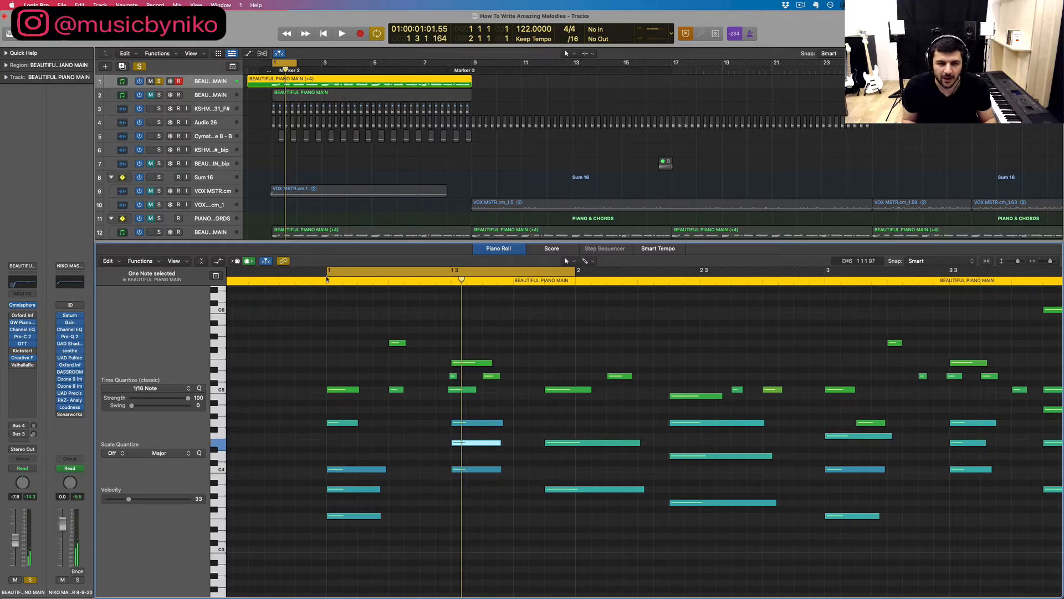
pyautogui.press('space')
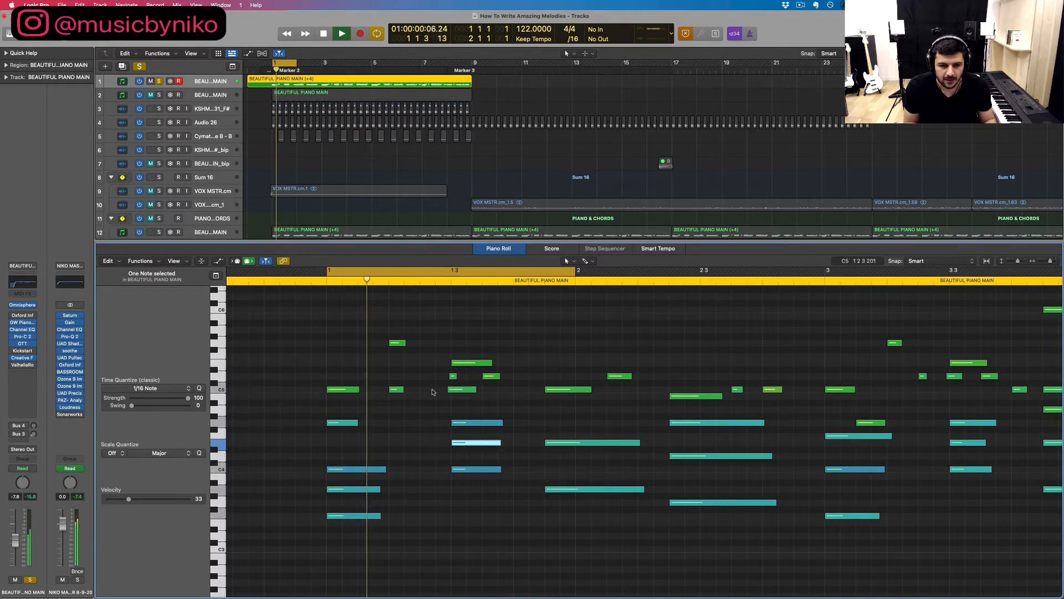
pyautogui.press('space')
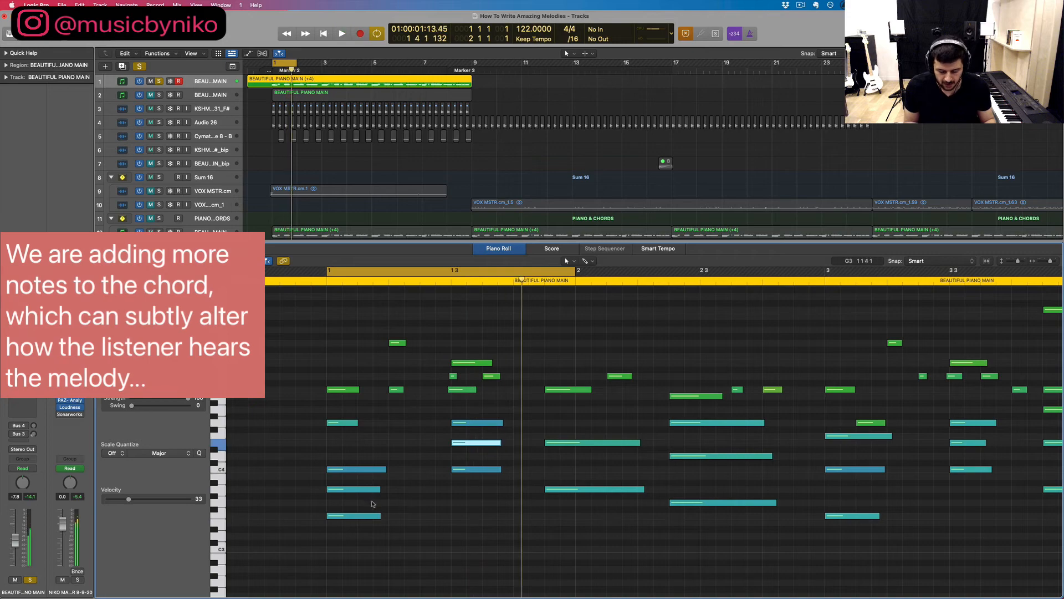
# Step: Mute the added A3 note in the first chord and the added E4 note in the second chord
pyautogui.click(355, 489)
pyautogui.hotkey('ctrl', 'm')
pyautogui.click(476, 442)
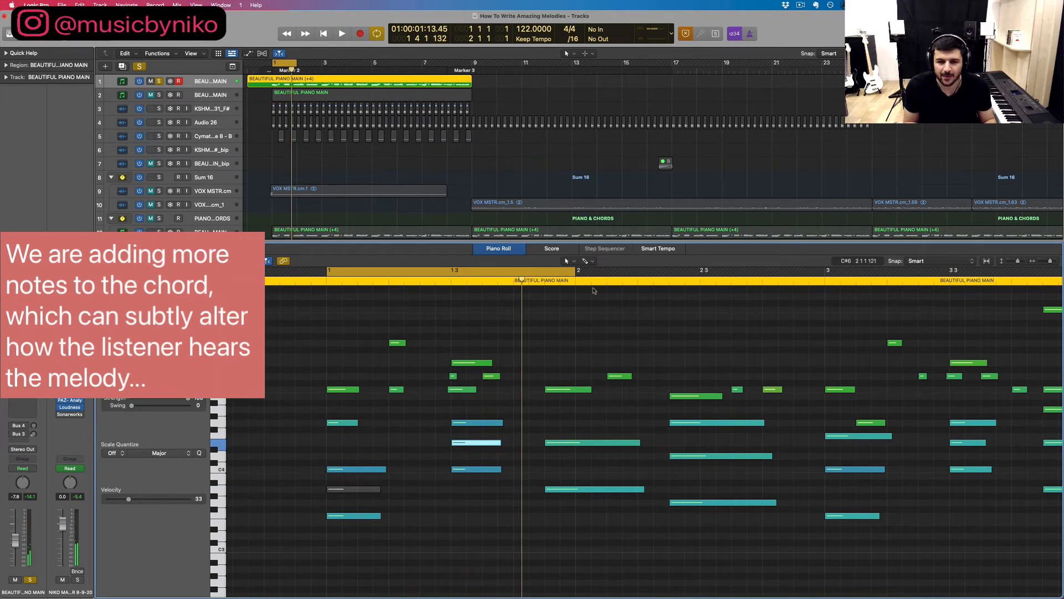
pyautogui.hotkey('ctrl', 'm')
# Step: Shorten the cycle range to end at 1 4 2 81 and play it with the added notes muted
pyautogui.moveTo(575, 272); pyautogui.dragTo(534, 272)
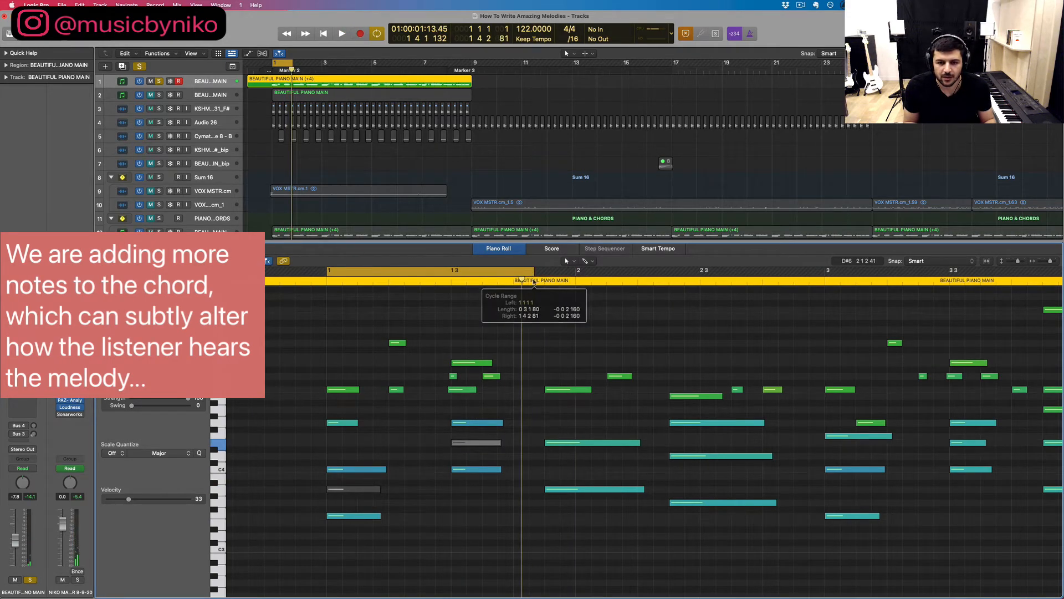
pyautogui.press('space')
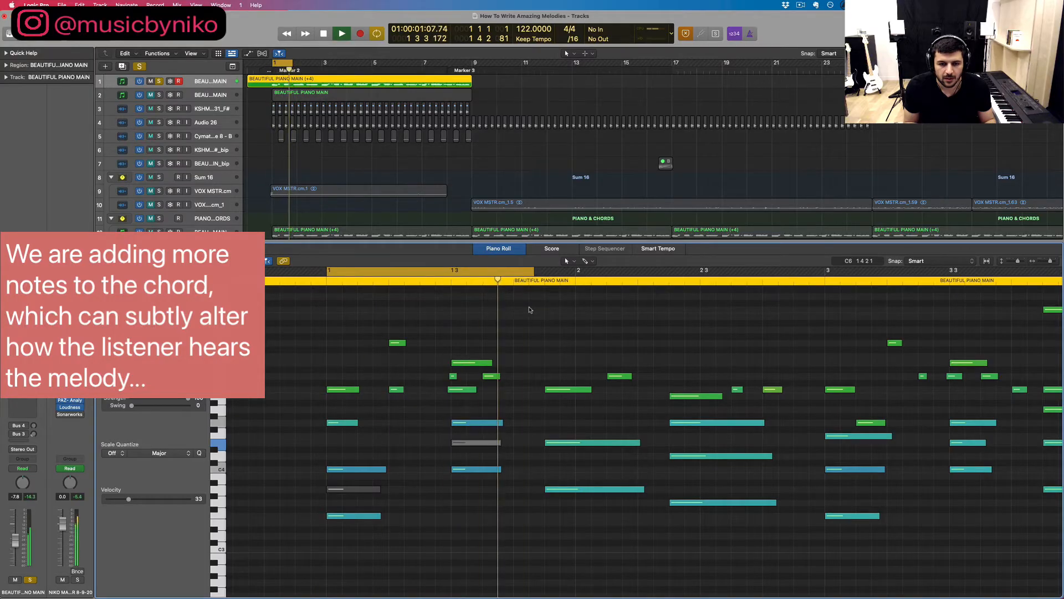
pyautogui.press('space')
# Step: Unmute the added A3 and E4 notes in the first two chords
pyautogui.click(366, 487)
pyautogui.hotkey('ctrl', 'm')
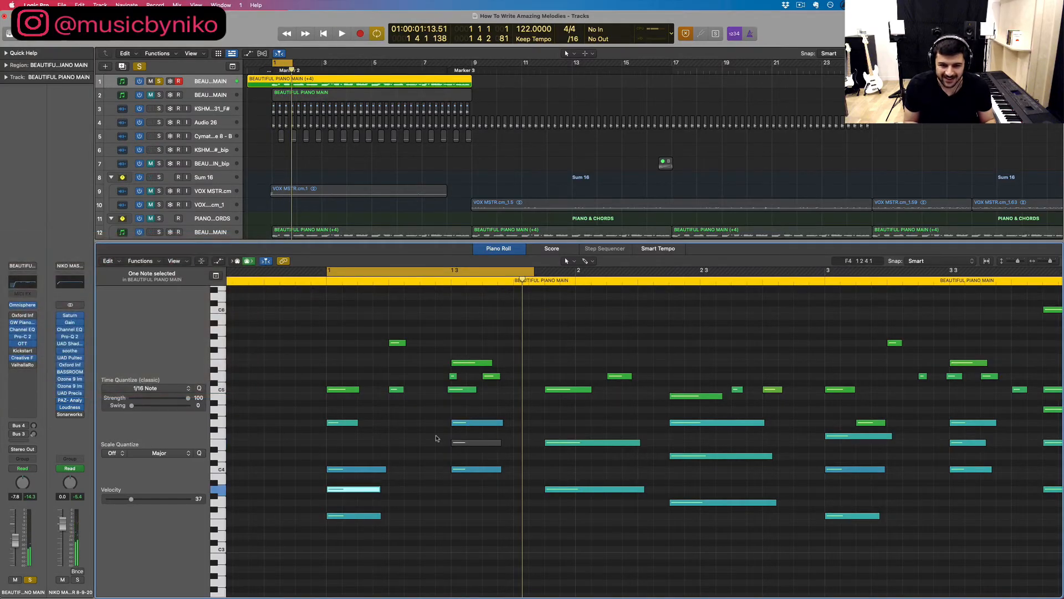
pyautogui.click(456, 443)
pyautogui.hotkey('ctrl', 'm')
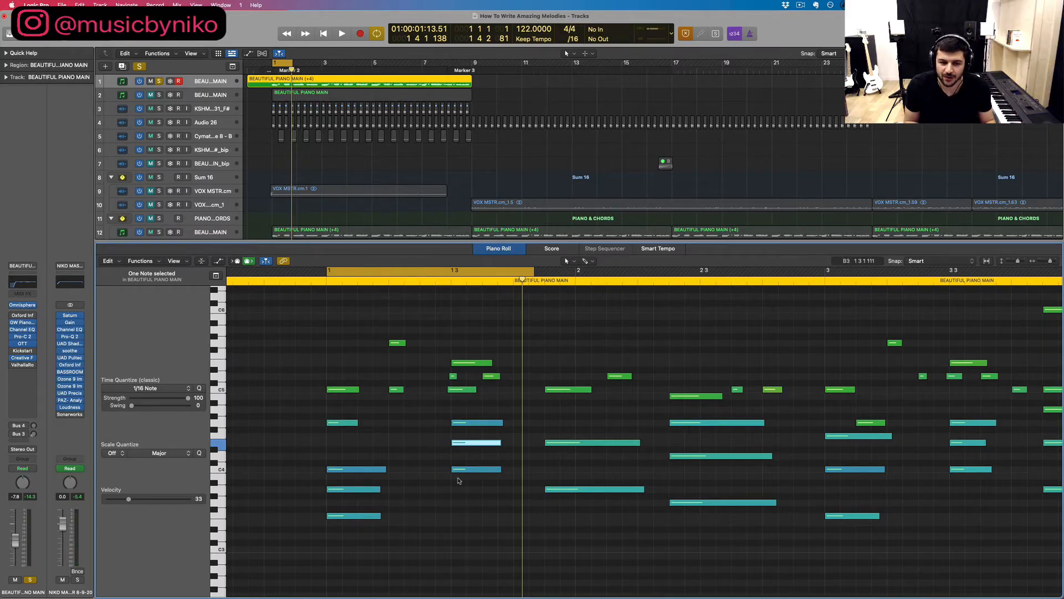
# Step: Trim the cycle range to end at 1 4 1 176, play it with the fuller chords, and clear the note selection
pyautogui.moveTo(533, 274); pyautogui.dragTo(524, 274)
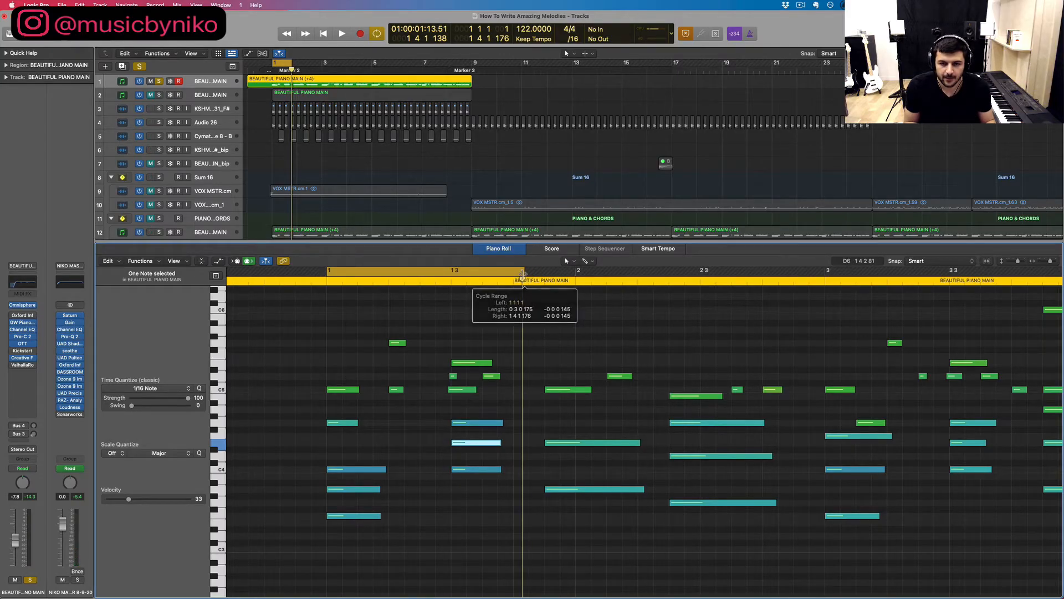
pyautogui.press('space')
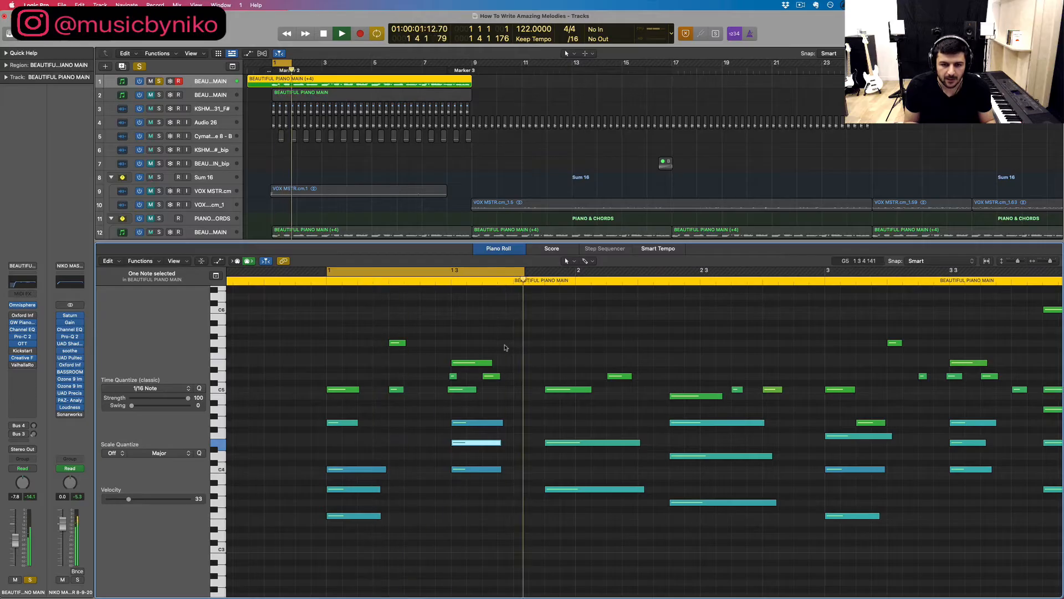
pyautogui.press('space')
pyautogui.click(391, 438)
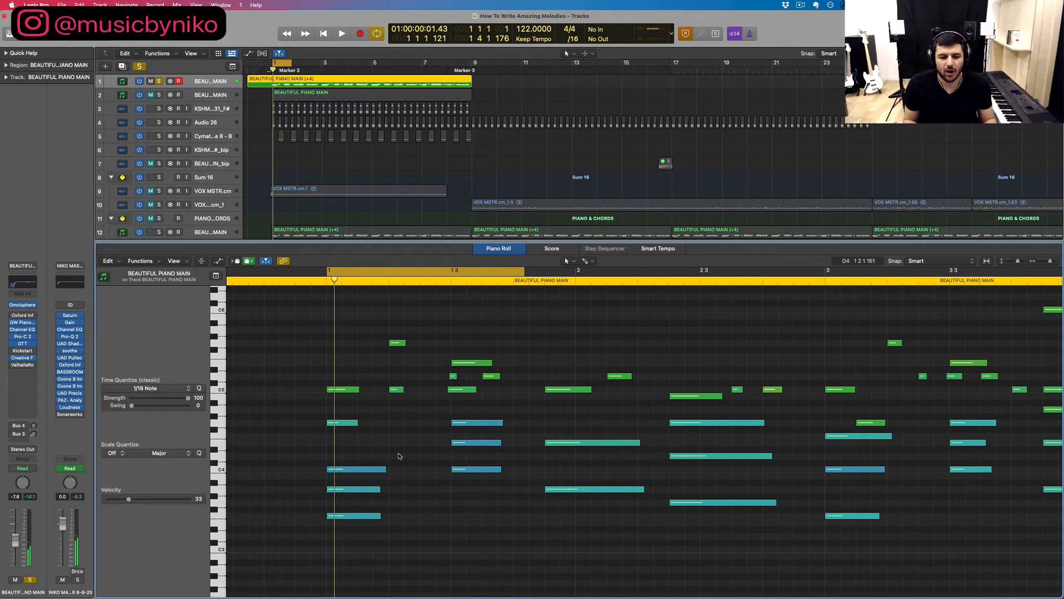
# Step: Copy the first chord's F3 note down to F2 and the second chord's C4 note down to C3, and play the cycle
pyautogui.scroll(-1, 399, 456)
pyautogui.scroll(-1, 401, 457)
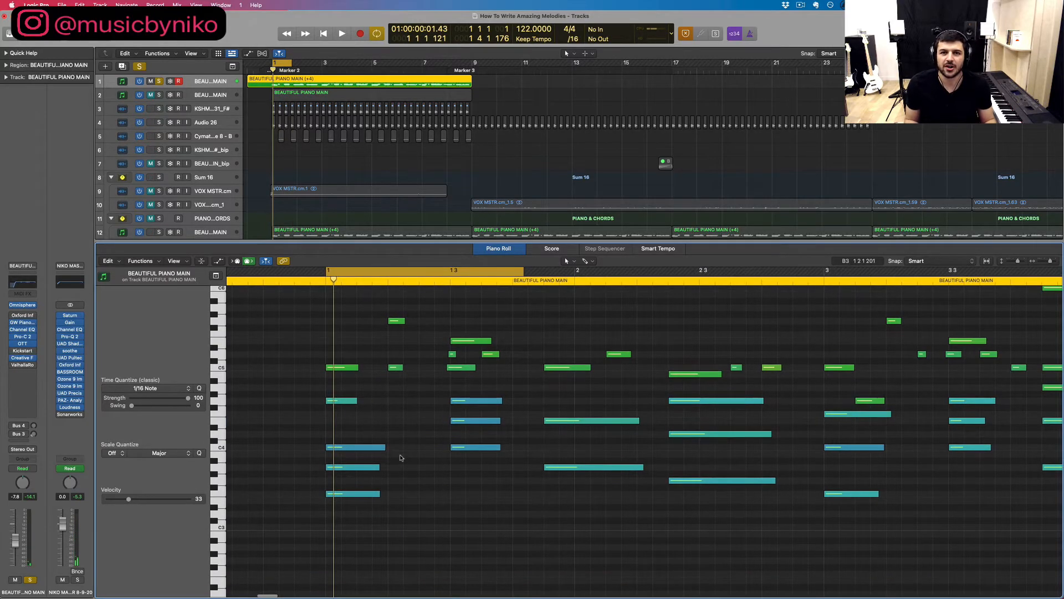
pyautogui.click(366, 494)
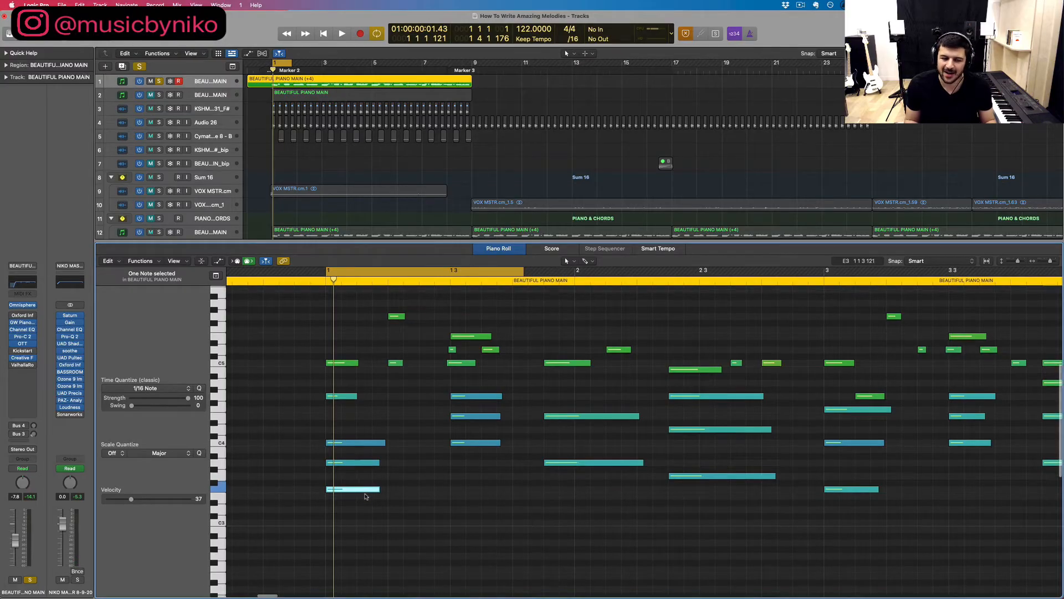
pyautogui.scroll(-2, 363, 494)
pyautogui.moveTo(342, 469); pyautogui.dragTo(342, 548)
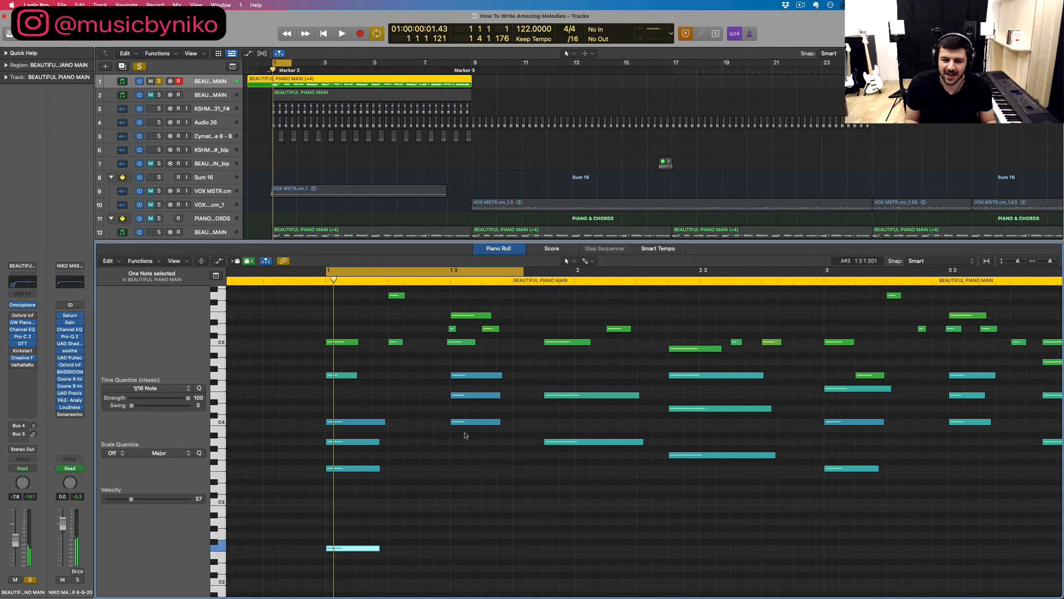
pyautogui.click(471, 422)
pyautogui.moveTo(471, 441); pyautogui.dragTo(468, 502)
pyautogui.press('space')
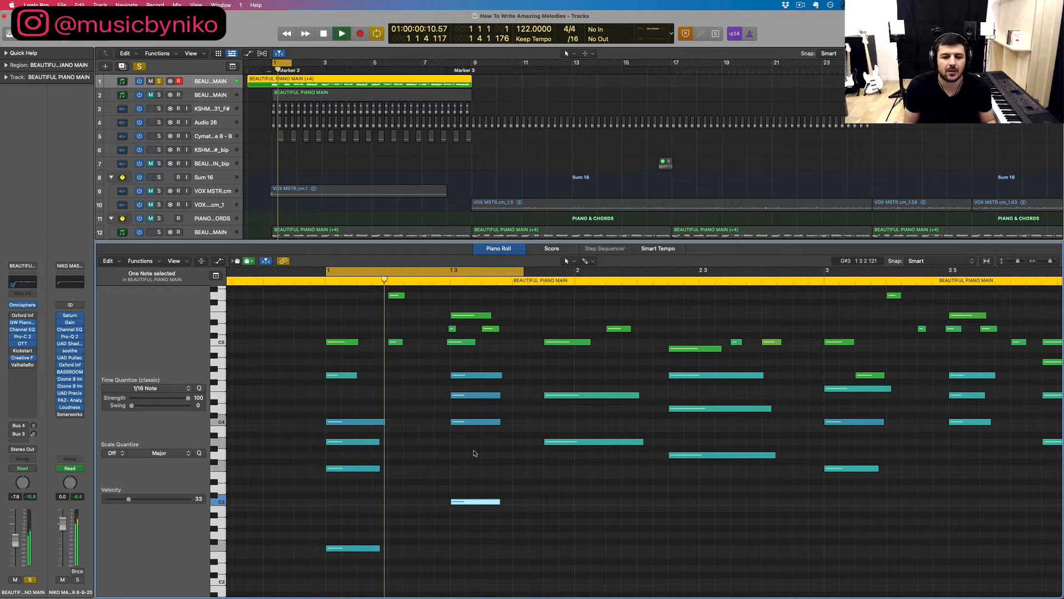
pyautogui.press('space')
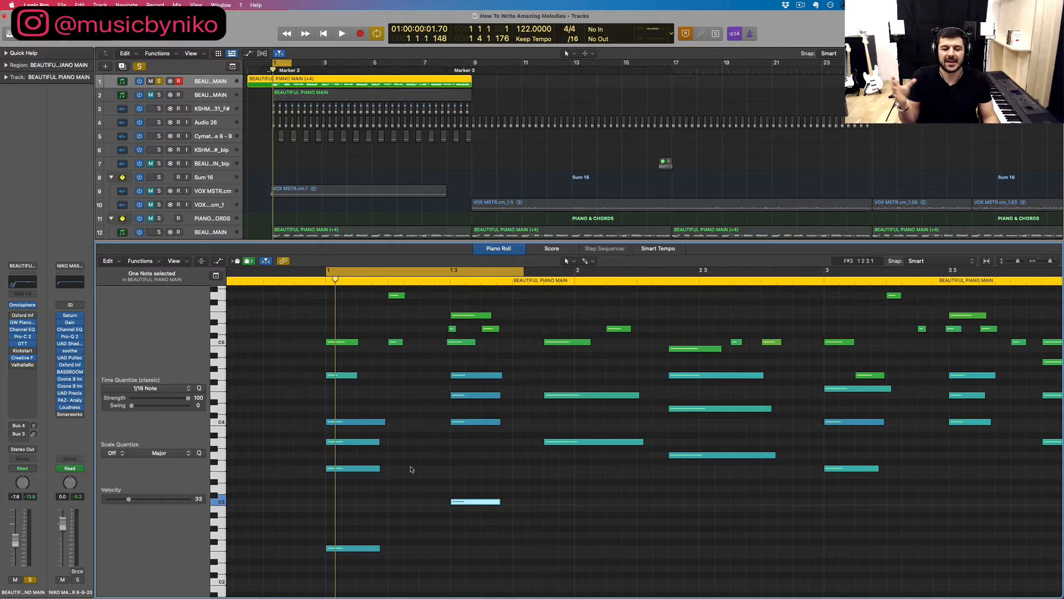
# Step: Delete the added A3, E4, C3 and F2 notes from the first two chords
pyautogui.click(373, 442)
pyautogui.press('Delete')
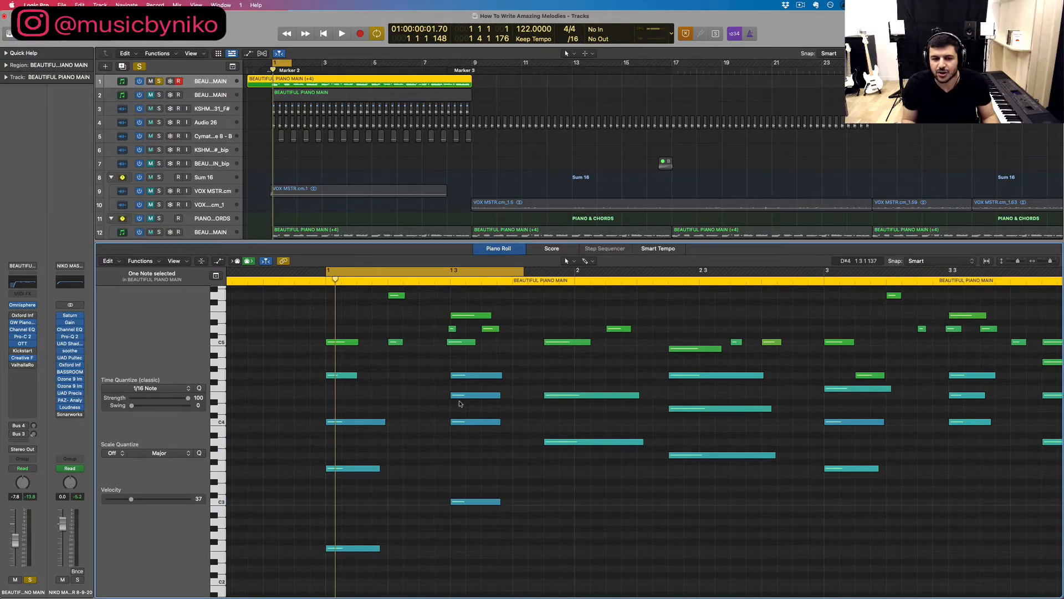
pyautogui.click(461, 395)
pyautogui.press('Delete')
pyautogui.moveTo(449, 473); pyautogui.dragTo(475, 522)
pyautogui.press('Delete')
pyautogui.moveTo(383, 582); pyautogui.dragTo(333, 534)
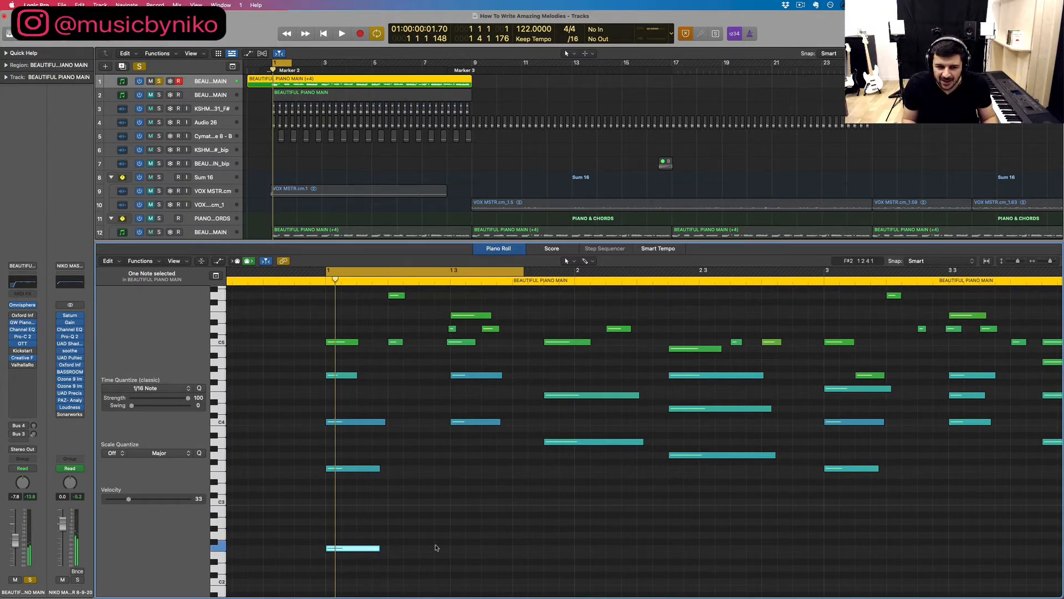
# Step: Shorten the cycle range to cover only the first half of bar 1, ending at 1 3
pyautogui.scroll(3, 427, 309)
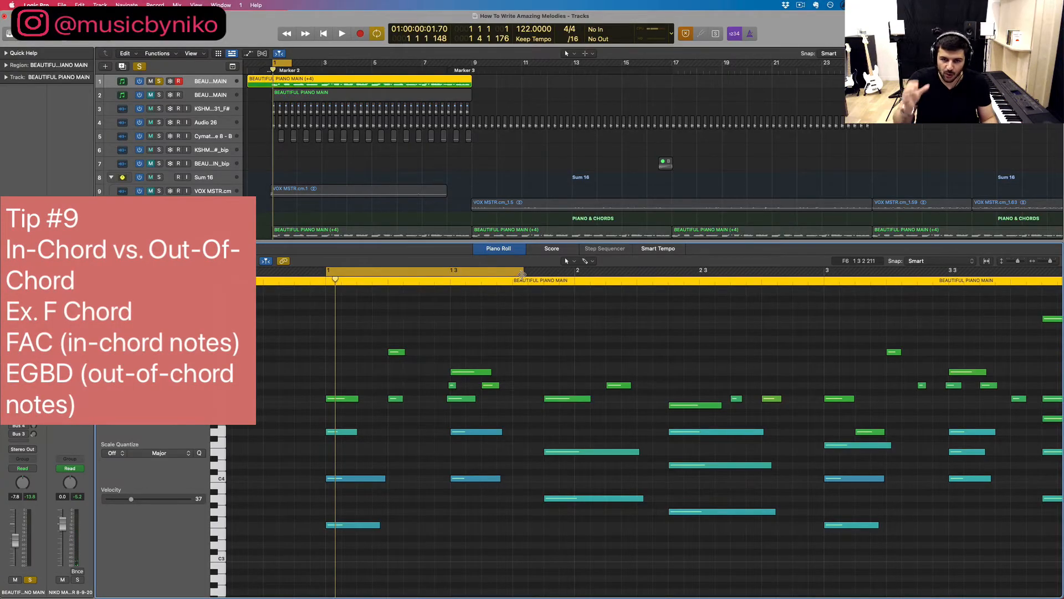
pyautogui.moveTo(523, 275); pyautogui.dragTo(451, 283)
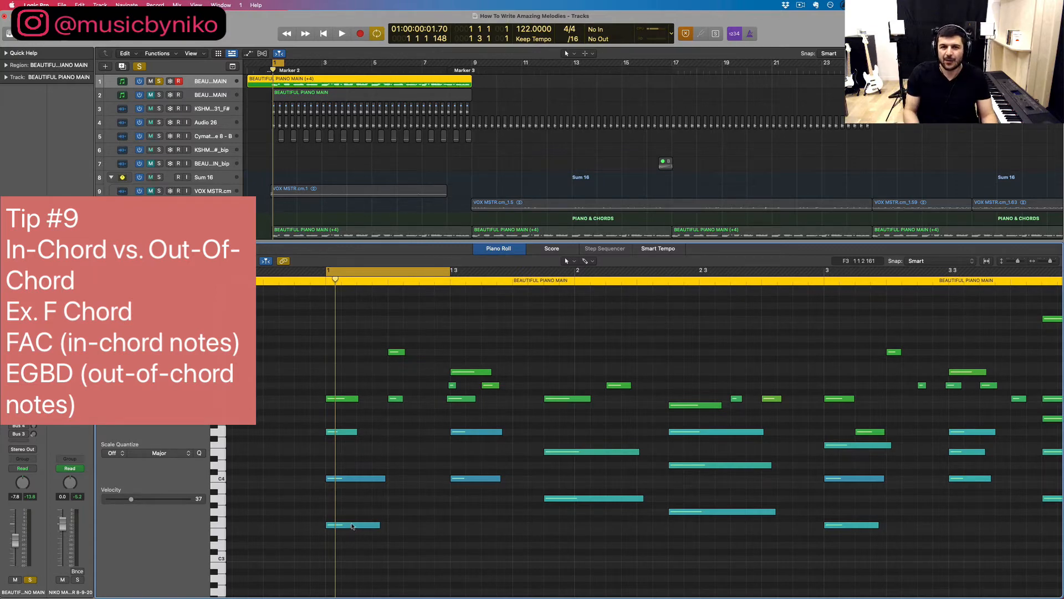
# Step: Copy the first chord's F3 note up to A3 and shorten the cycle range to end at 1 2 4 101
pyautogui.moveTo(352, 525); pyautogui.dragTo(351, 503)
pyautogui.click(351, 504)
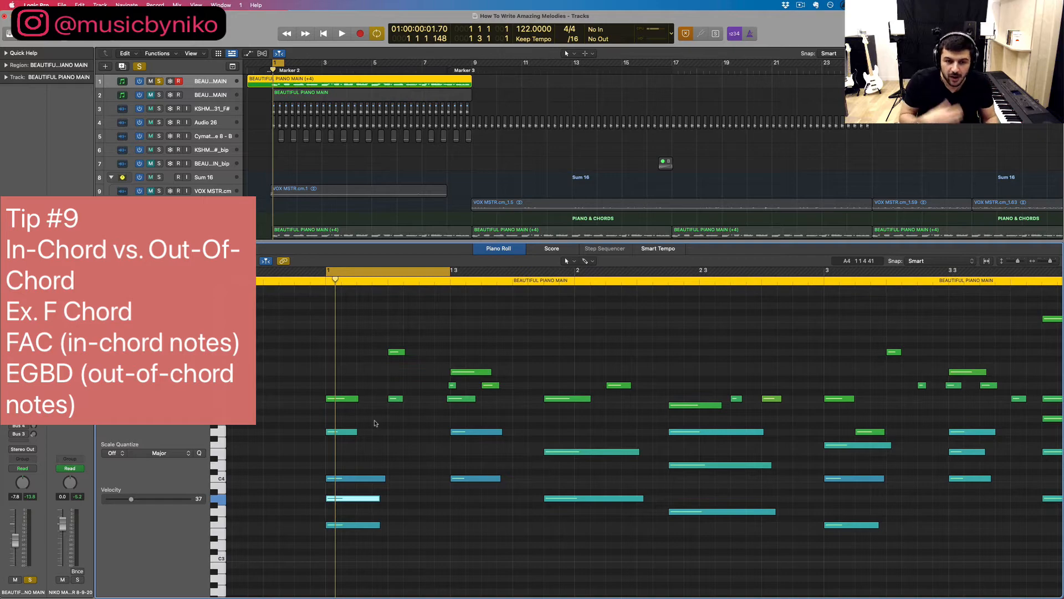
pyautogui.moveTo(451, 270); pyautogui.dragTo(442, 271)
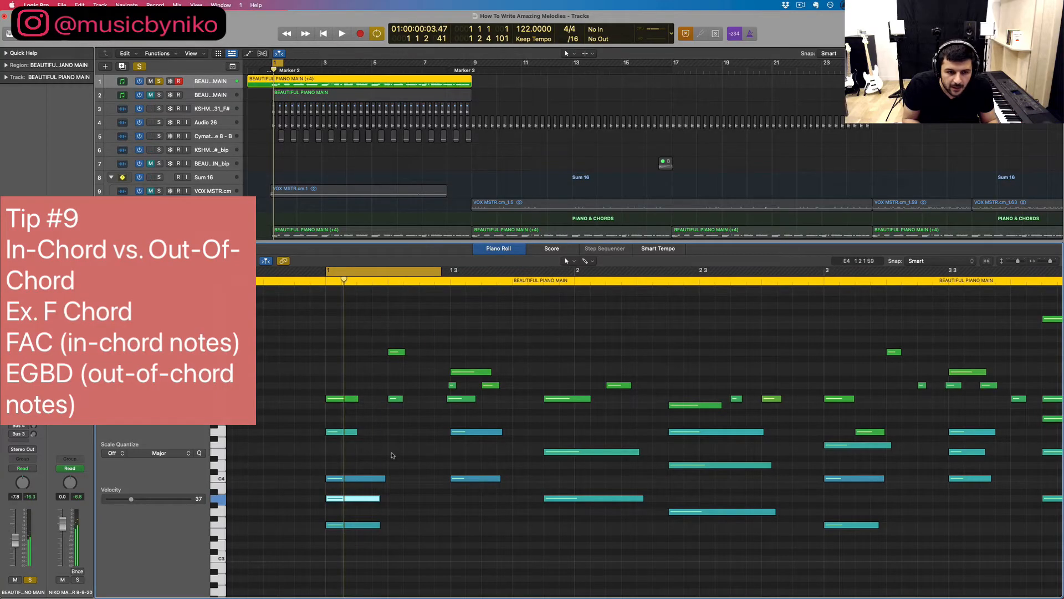
# Step: Delete the G4 note on the first beat of bar 1 and the short C5 note on beat 2
pyautogui.moveTo(407, 546); pyautogui.dragTo(352, 476)
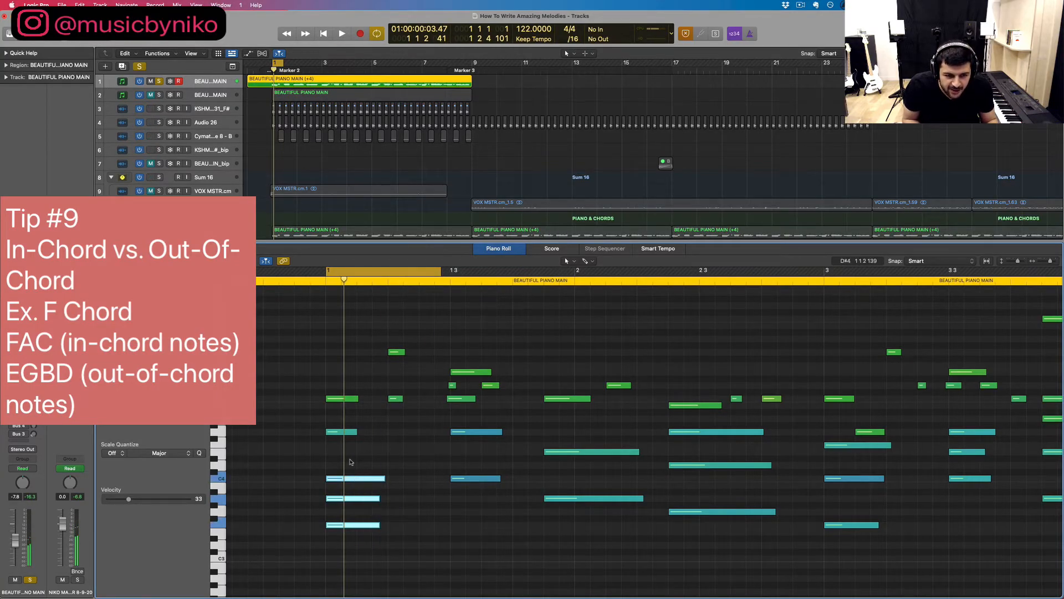
pyautogui.click(349, 432)
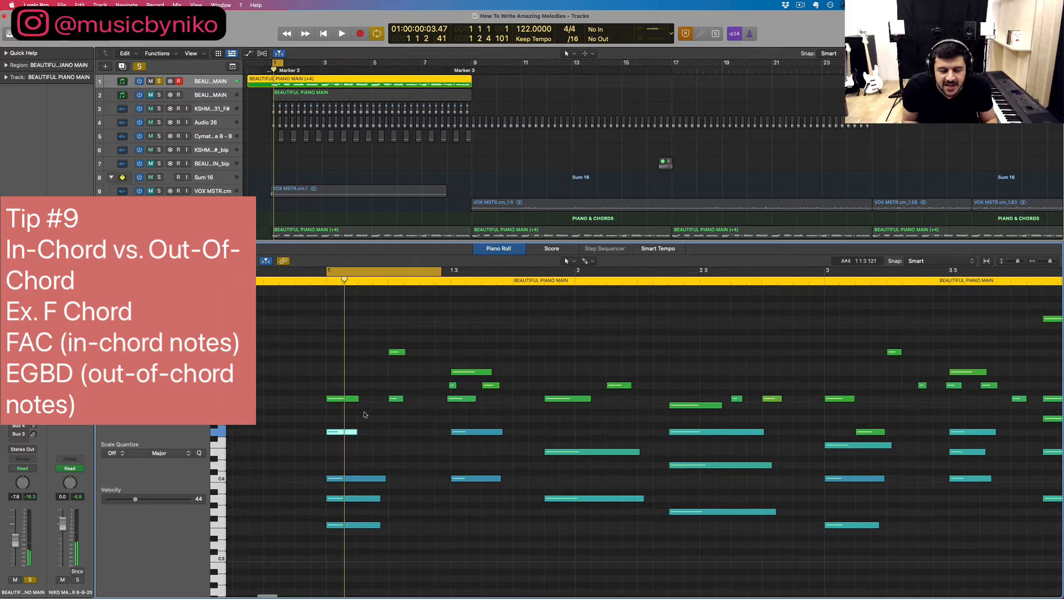
pyautogui.press('Delete')
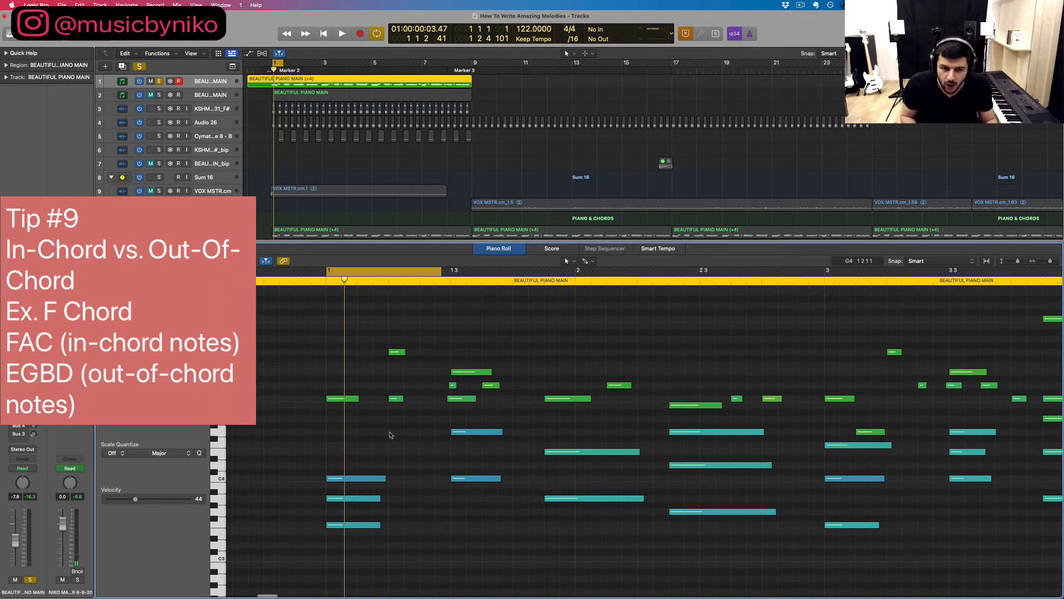
pyautogui.click(342, 398)
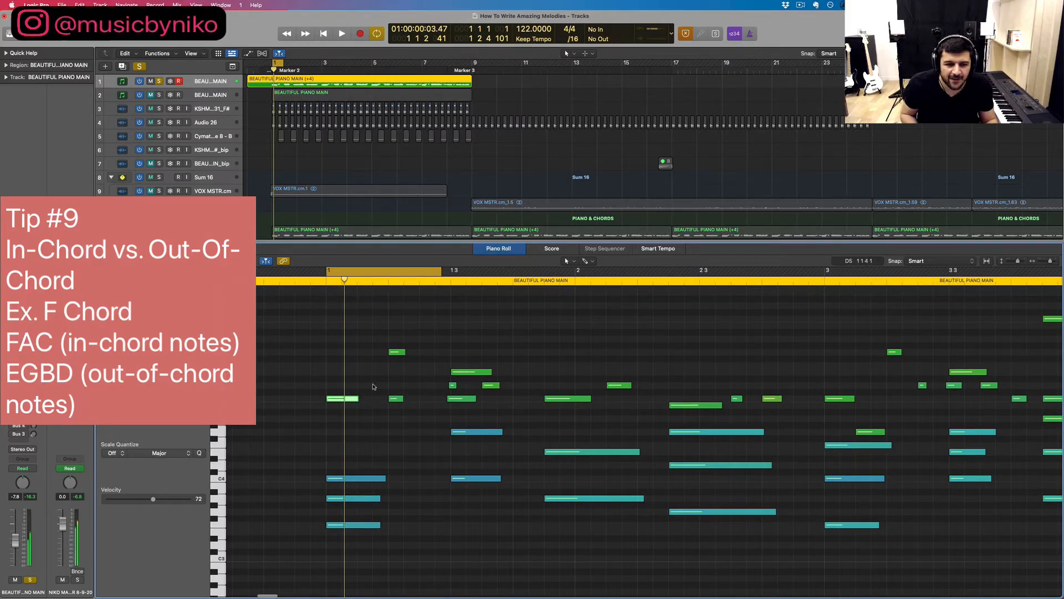
pyautogui.click(396, 398)
pyautogui.press('Delete')
# Step: Play the cycle to hear the remaining C5 and G5 melody notes over the F chord
pyautogui.click(394, 352)
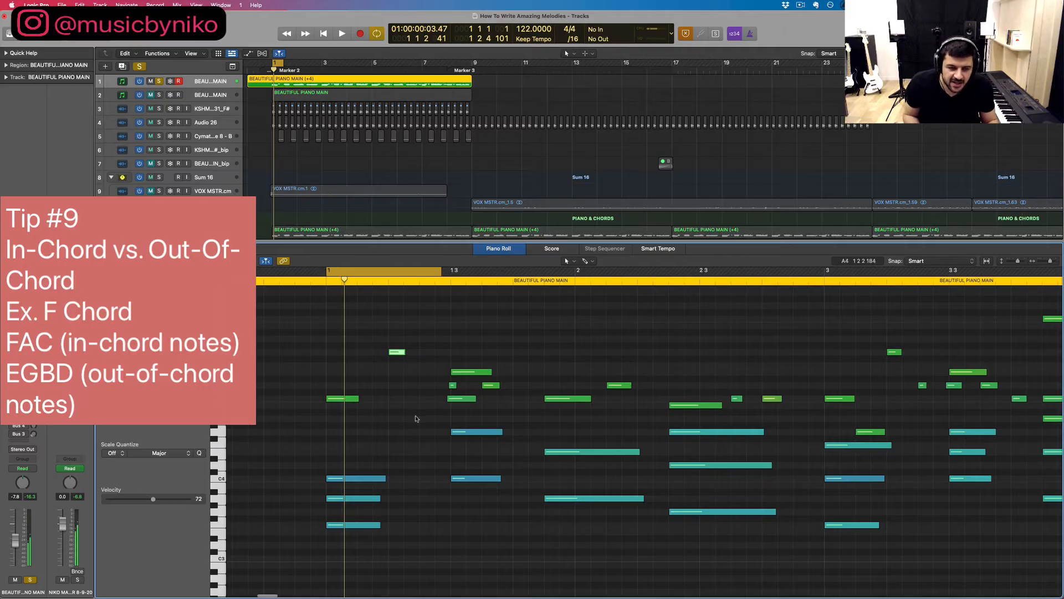
pyautogui.press('space')
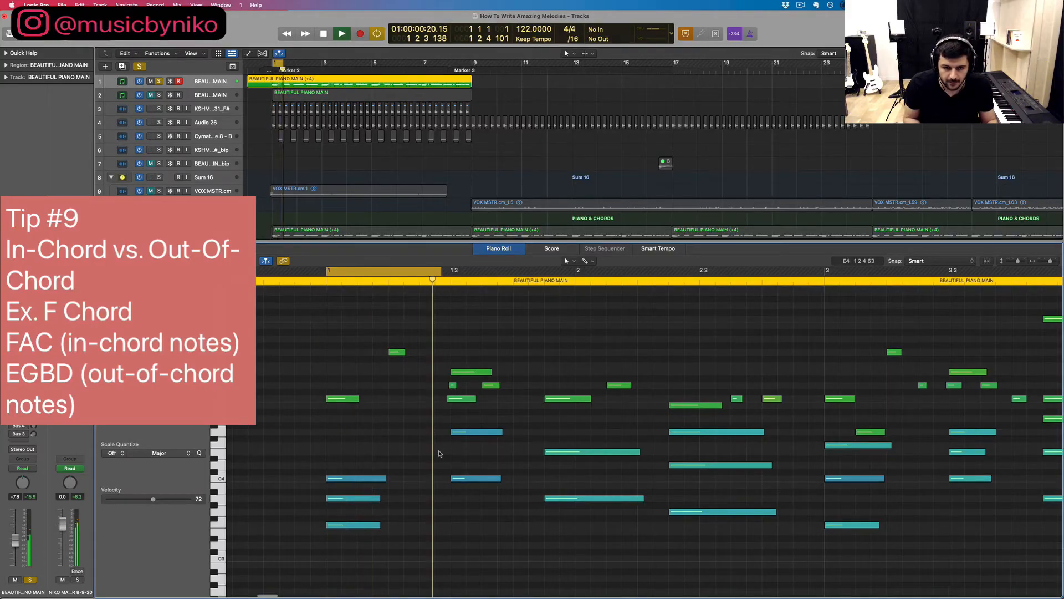
pyautogui.press('space')
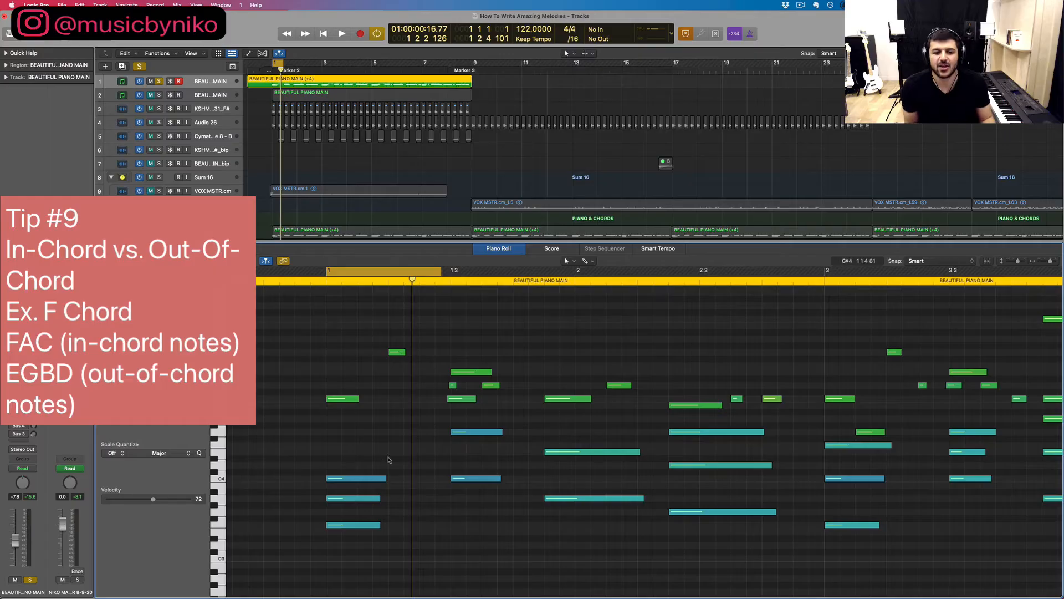
# Step: Raise the G5 melody note on beat 2 of bar 1 to B5 and play the cycle
pyautogui.click(397, 352)
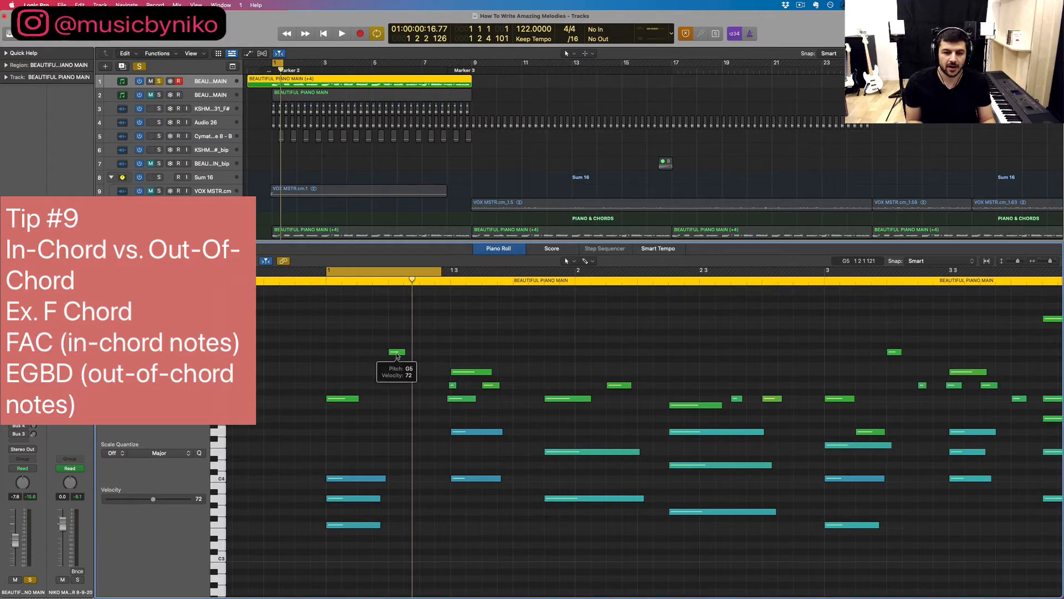
pyautogui.moveTo(397, 356); pyautogui.dragTo(397, 328)
pyautogui.click(393, 365)
pyautogui.press('space')
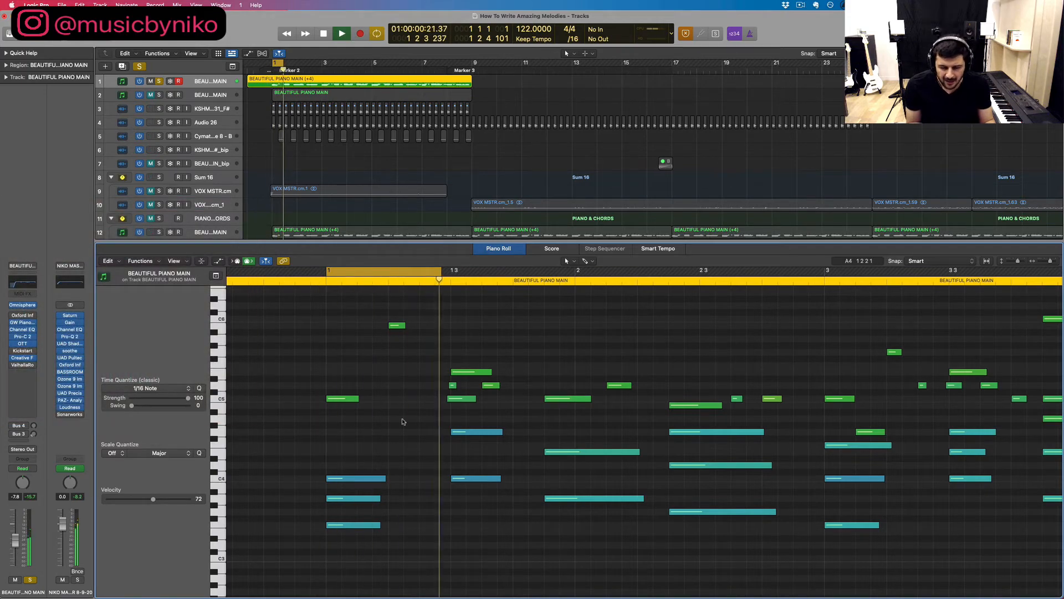
pyautogui.press('space')
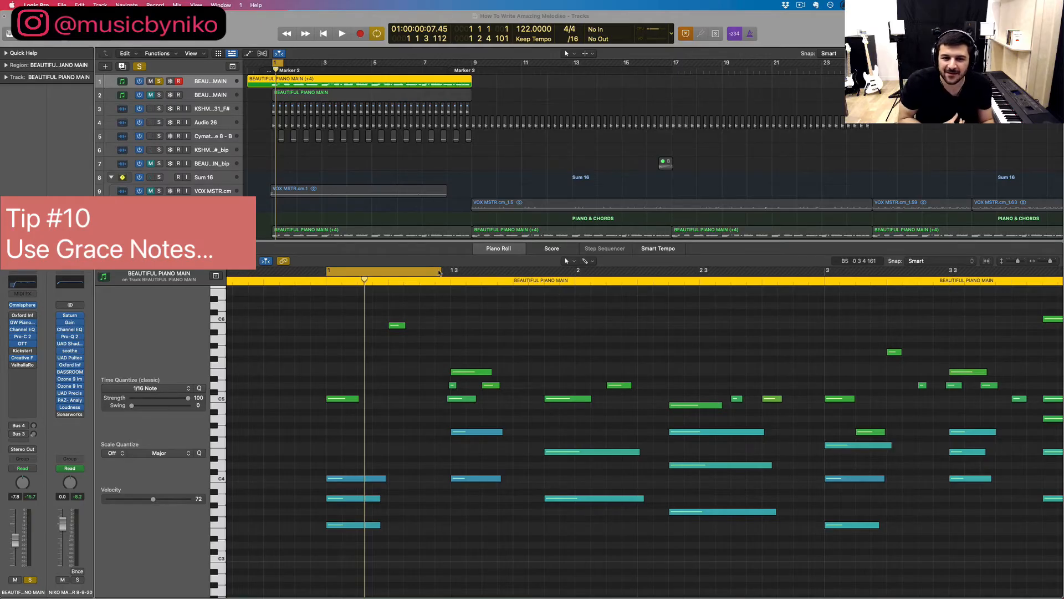
# Step: Move the cycle range into bar 3, spanning 3 1 4 121 to 3 4 1 101, and play it
pyautogui.moveTo(384, 272); pyautogui.dragTo(825, 276)
pyautogui.hscroll(5, 464, 345)
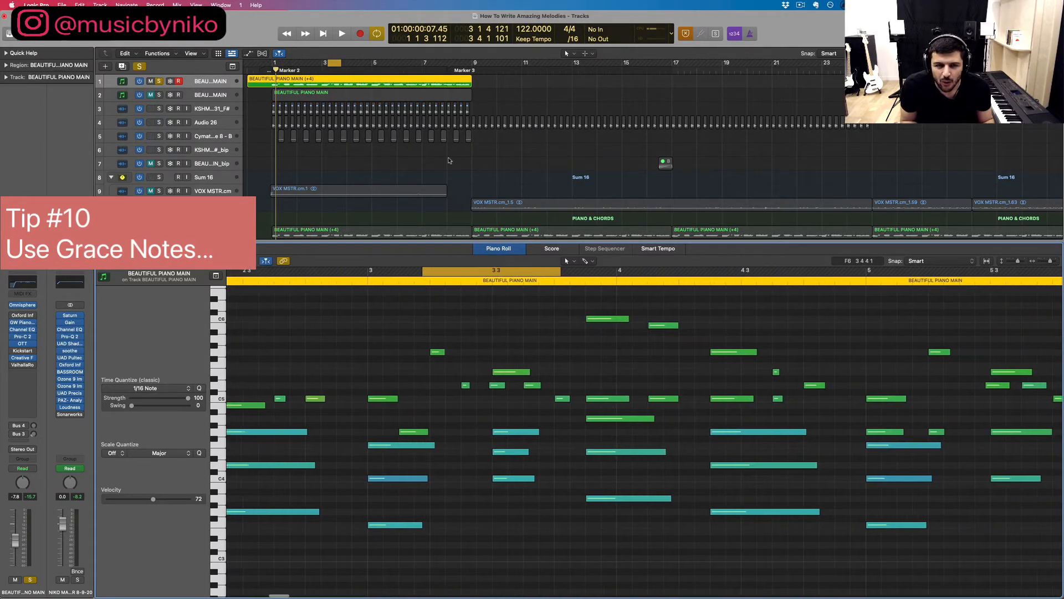
pyautogui.press('space')
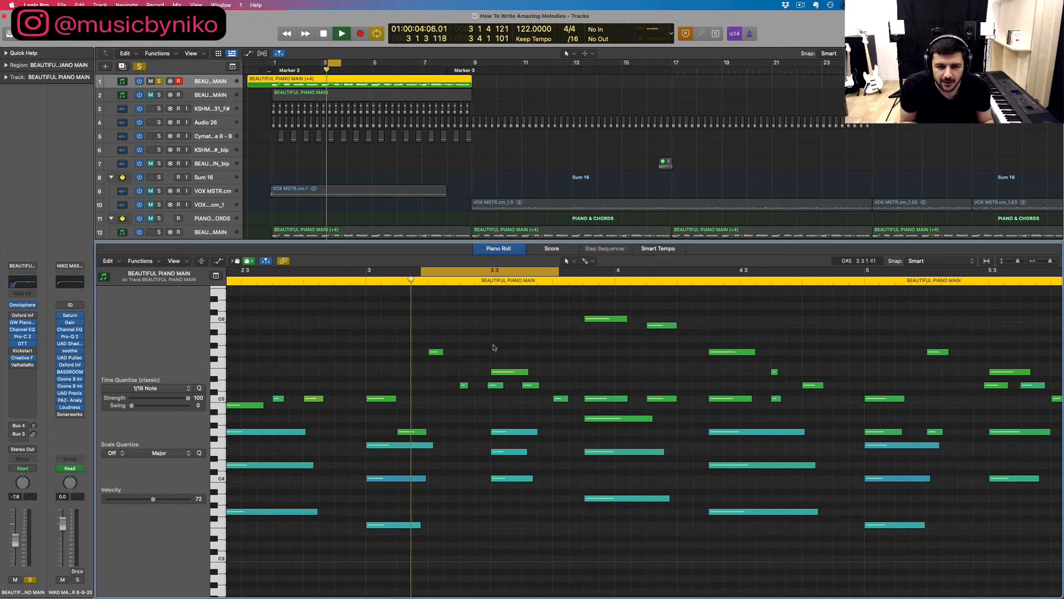
pyautogui.press('space')
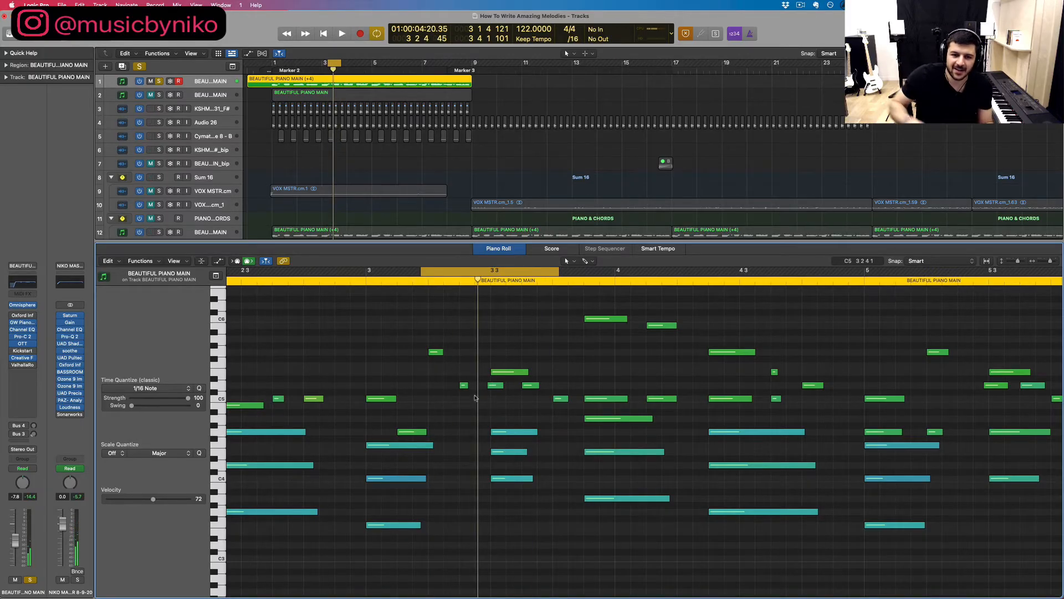
# Step: Replace the D5 note at 3 3 with a copy of the short D5 before it, starting just ahead of the beat as a grace note
pyautogui.click(464, 385)
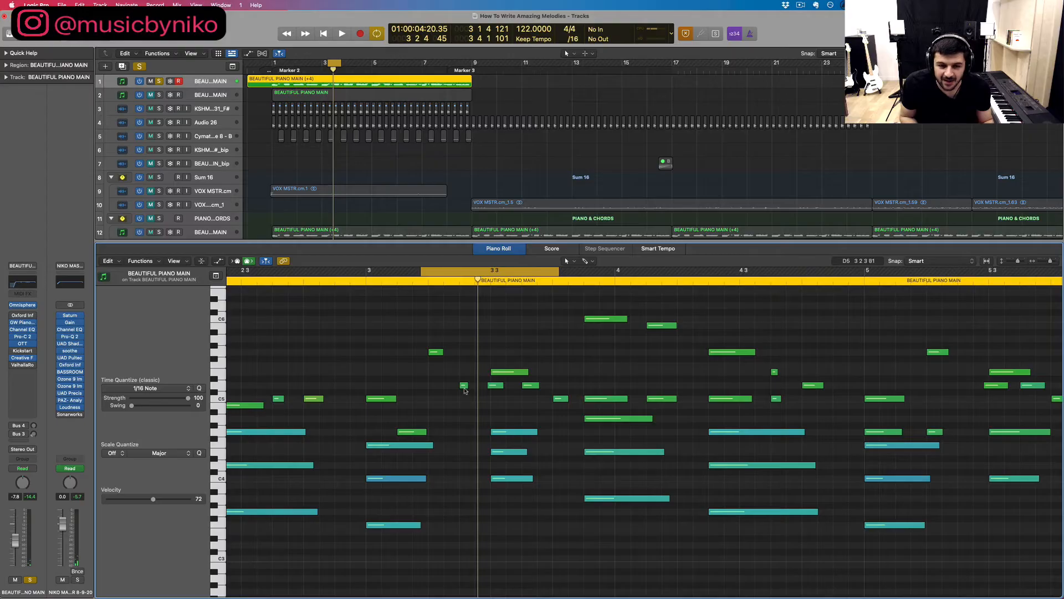
pyautogui.click(490, 385)
pyautogui.click(464, 385)
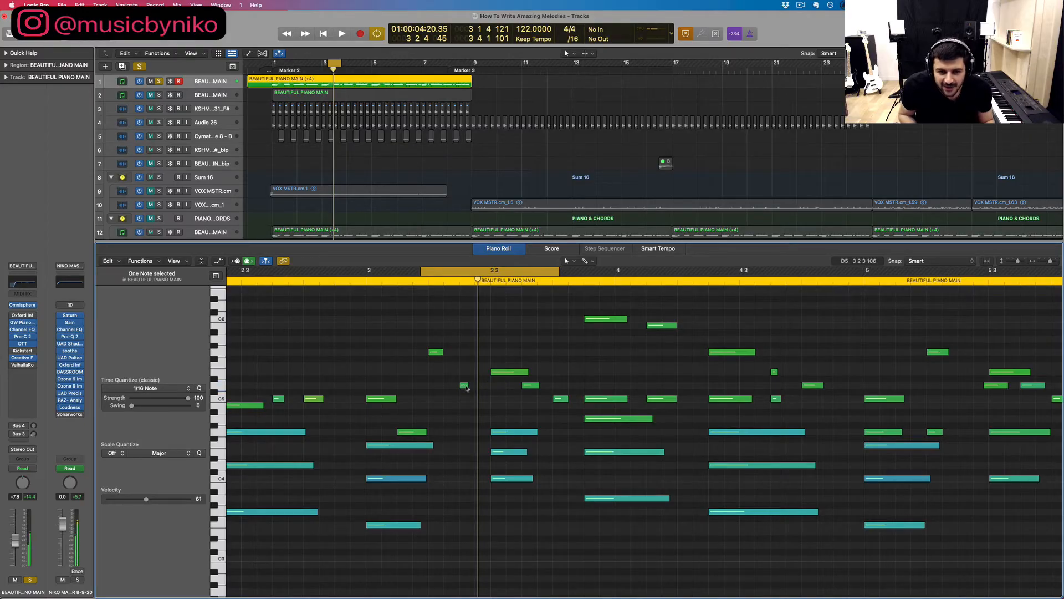
pyautogui.moveTo(464, 385); pyautogui.dragTo(489, 386)
pyautogui.press('super+Right')
pyautogui.press('super+Down')
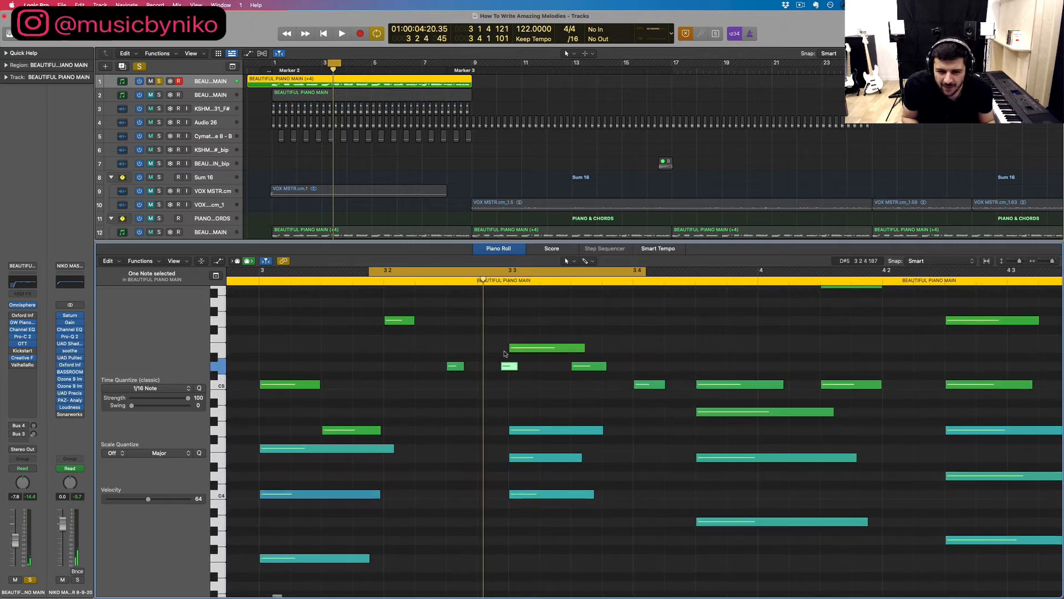
pyautogui.press('super+Up')
pyautogui.hscroll(-1, 495, 415)
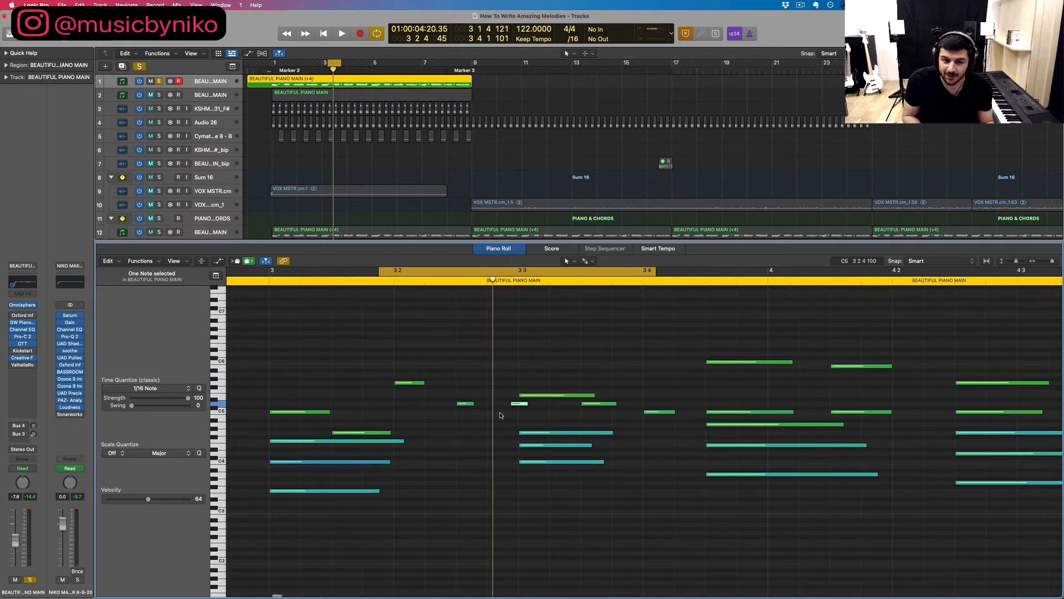
# Step: Extend the cycle range to end at 3 4 3 121 and play it with the D5 grace note muted
pyautogui.press('space')
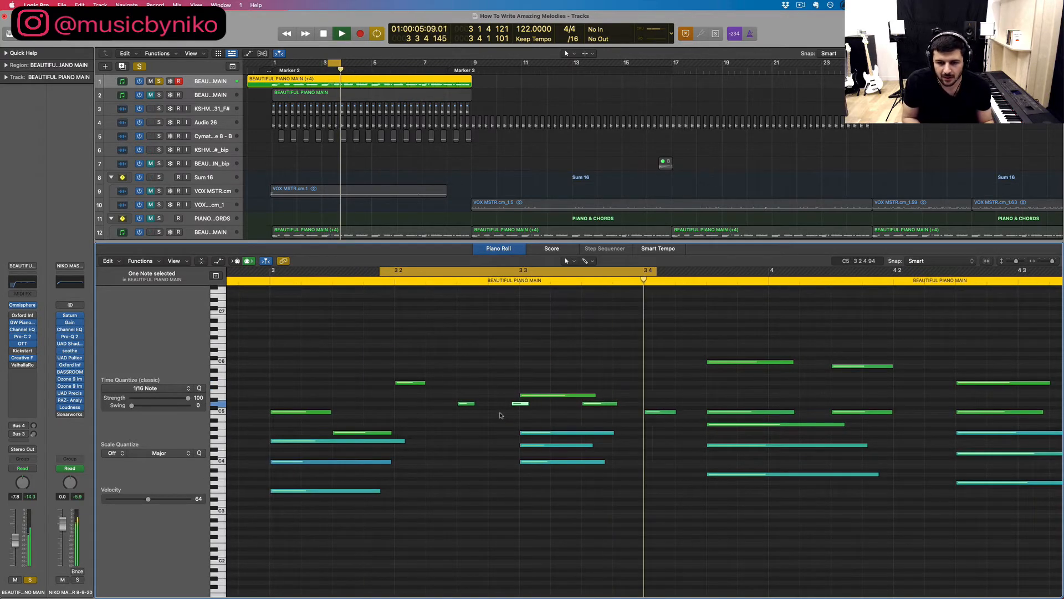
pyautogui.press('space')
pyautogui.moveTo(656, 273); pyautogui.dragTo(721, 272)
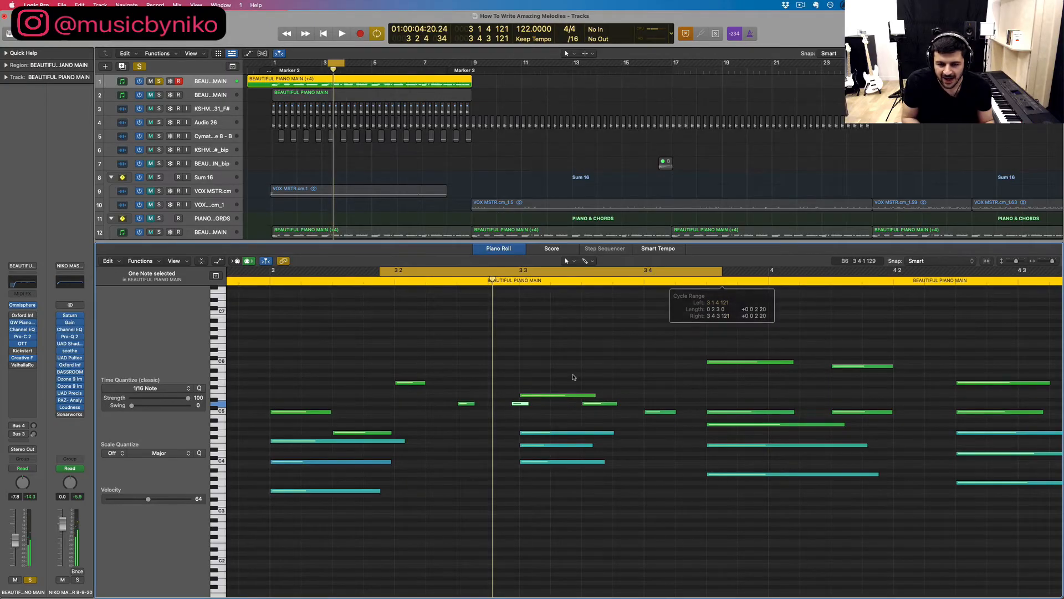
pyautogui.press('space')
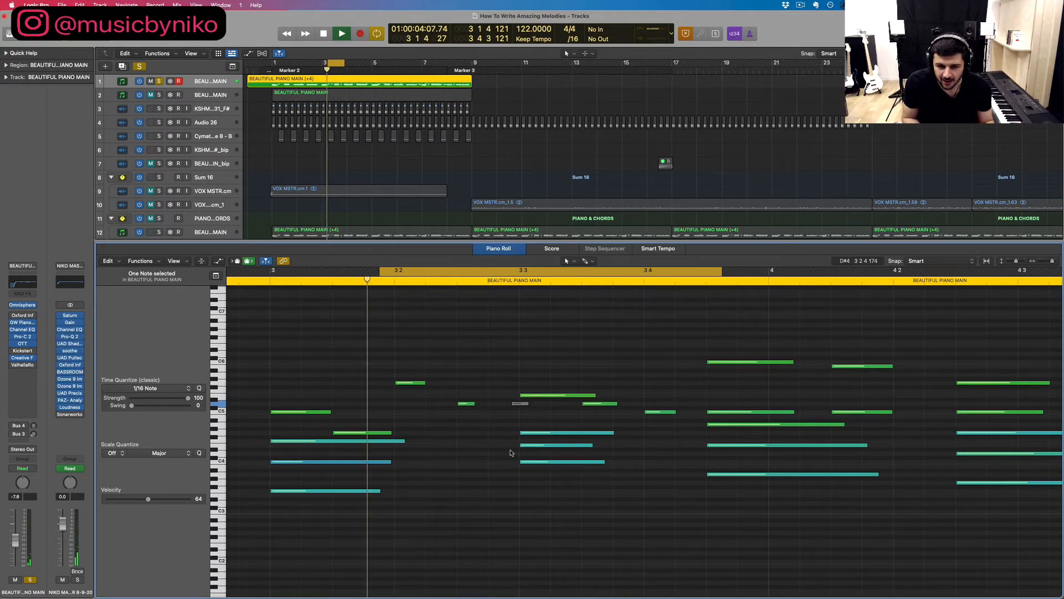
pyautogui.press('space')
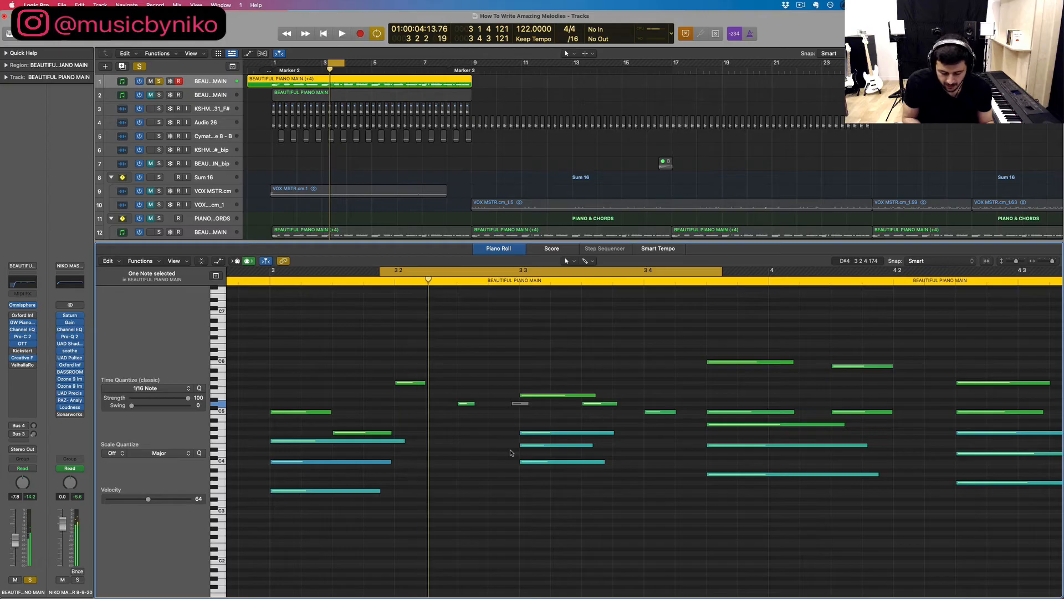
# Step: Unmute the D5 grace note just before 3 3 and play the cycle with it
pyautogui.click(515, 403)
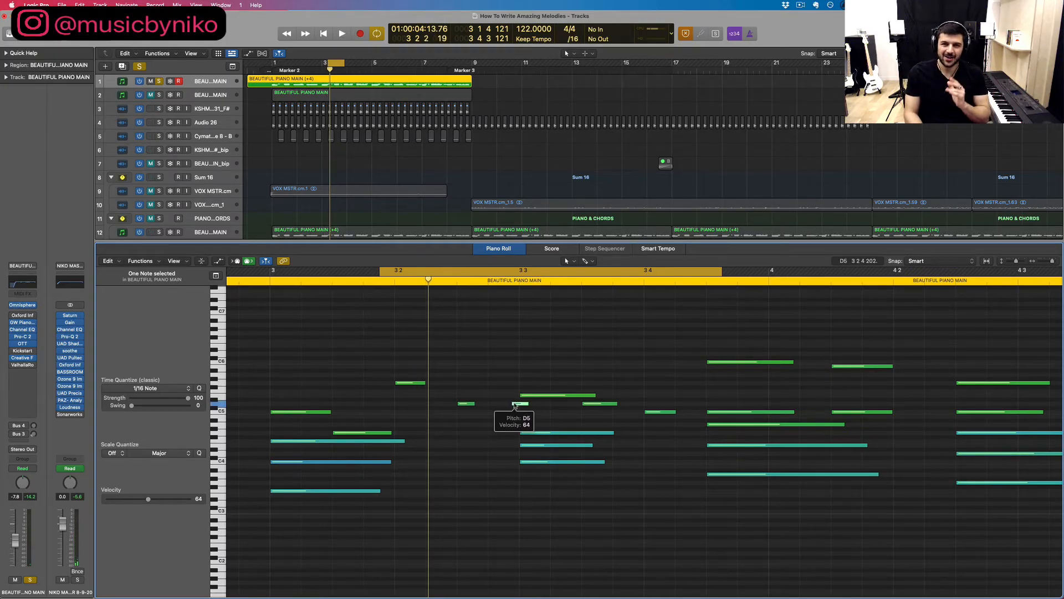
pyautogui.press('space')
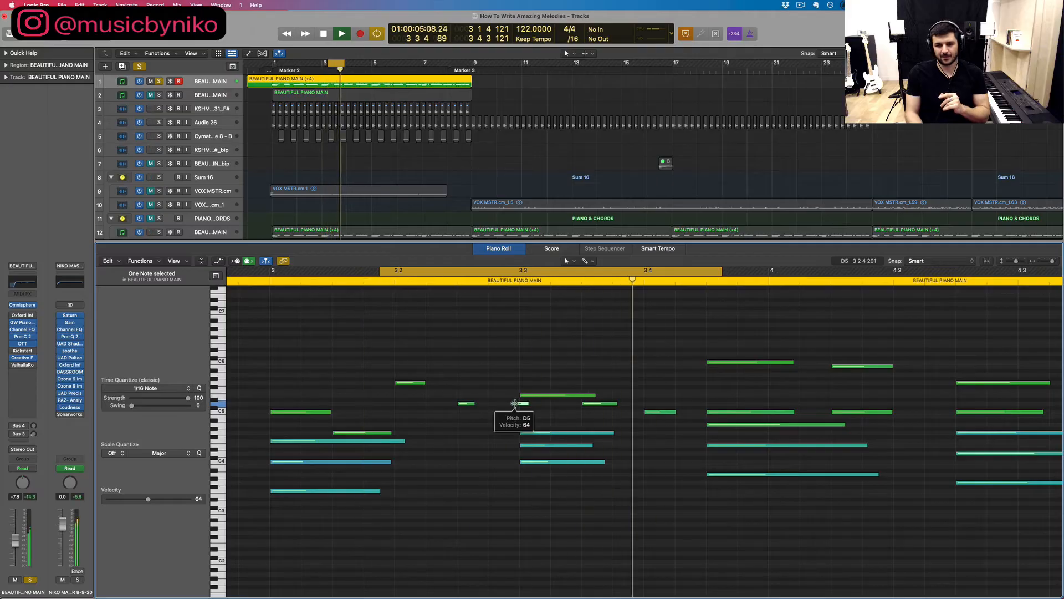
pyautogui.press('space')
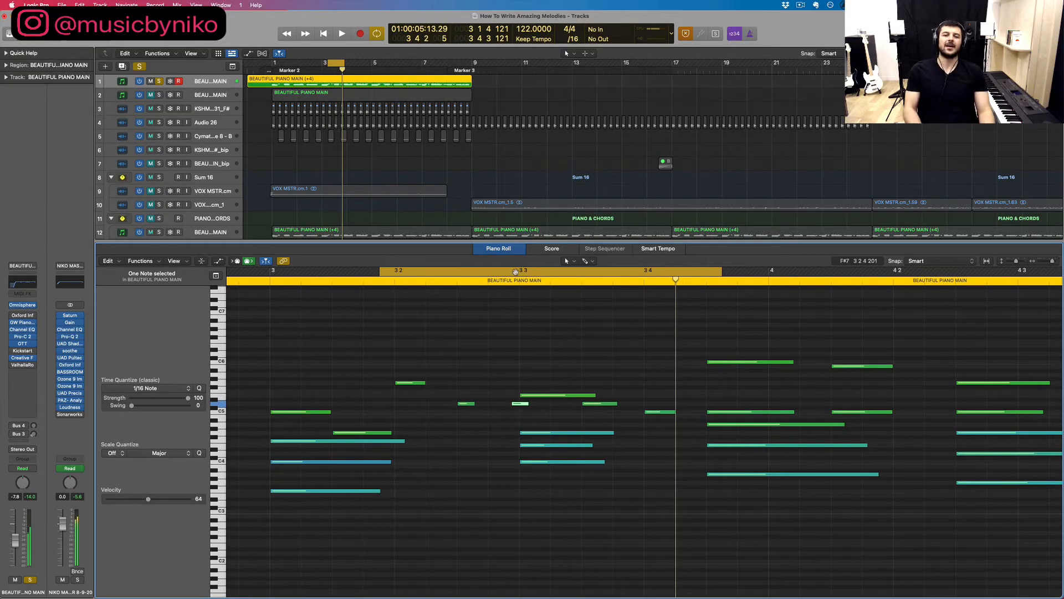
# Step: Turn off cycle playback and close the piano roll editor
pyautogui.click(516, 271)
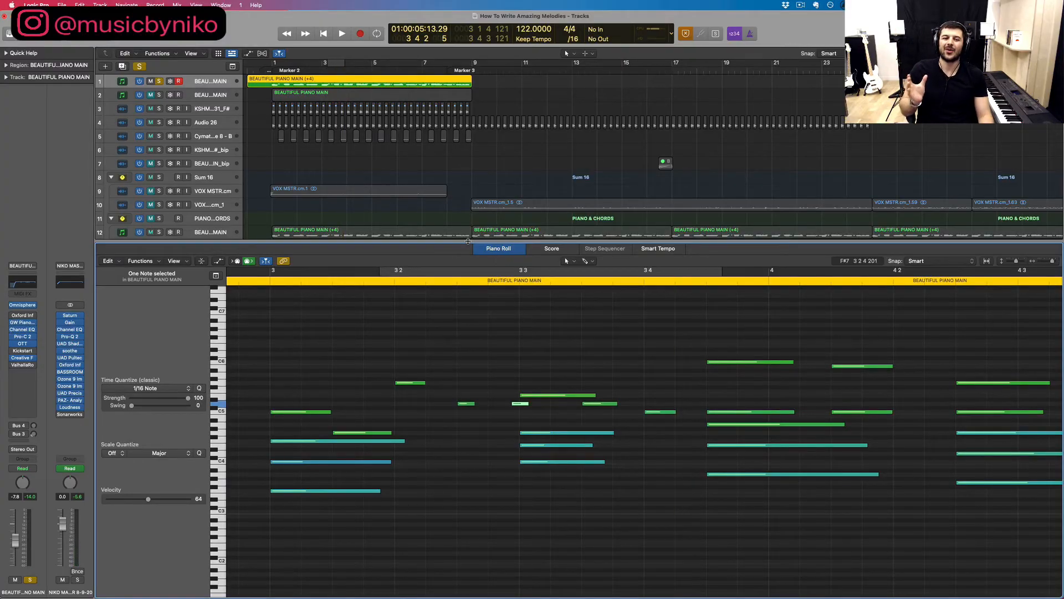
pyautogui.press('e')
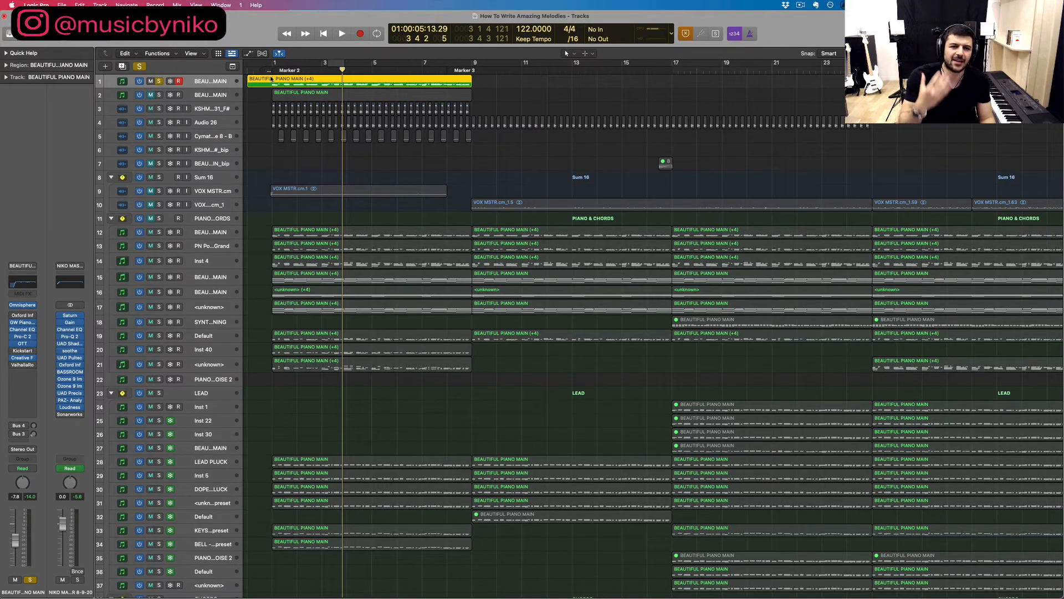
# Step: Split the first track's piano region at bar 1, clear the solo, and delete the piece before bar 1
pyautogui.click(271, 69)
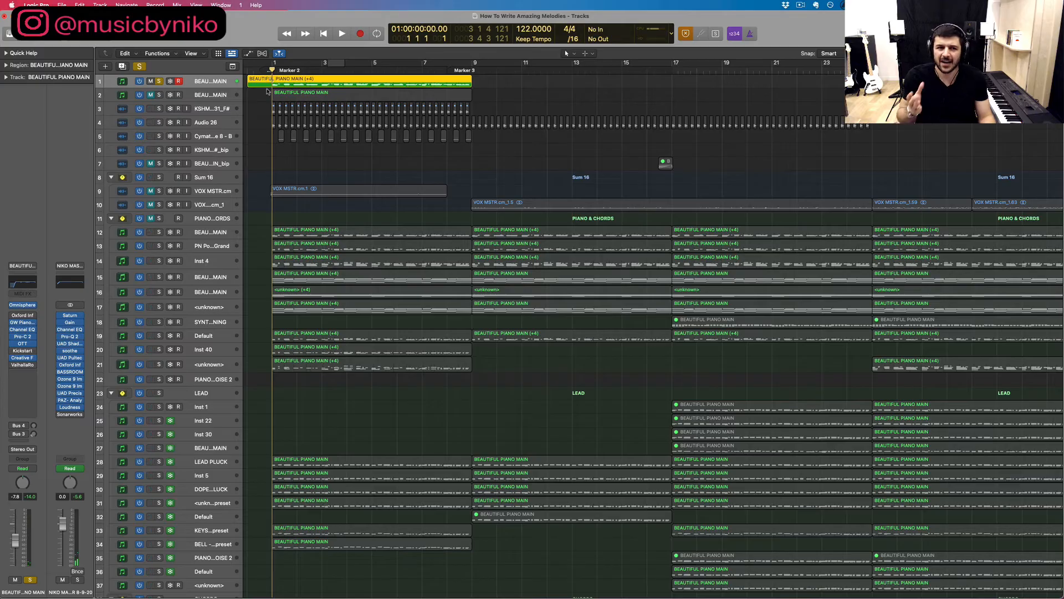
pyautogui.keyDown('alt'); pyautogui.click(149, 81); pyautogui.keyUp('alt')
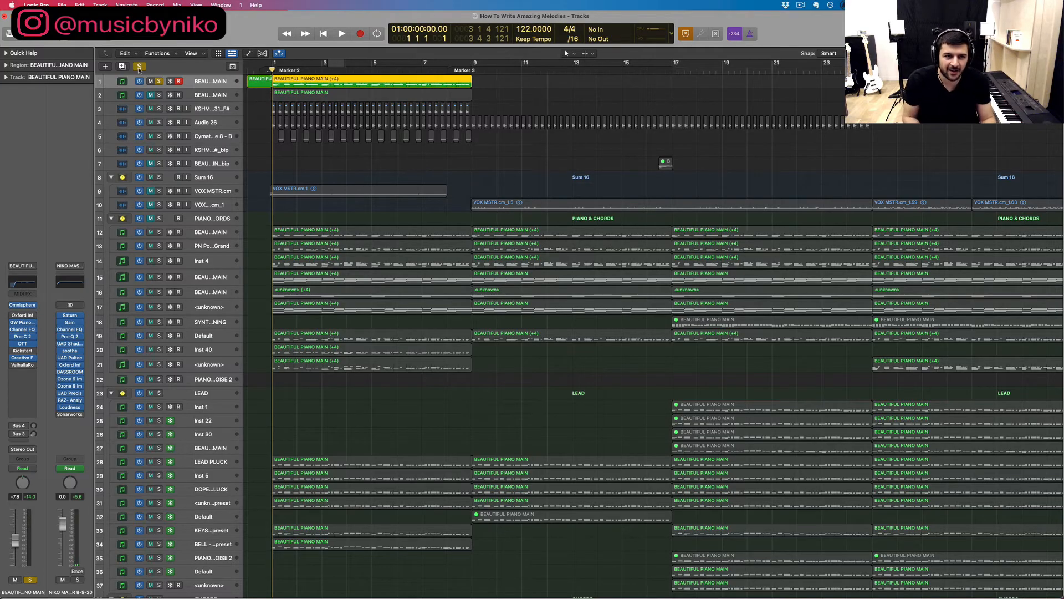
pyautogui.click(139, 67)
pyautogui.click(263, 81)
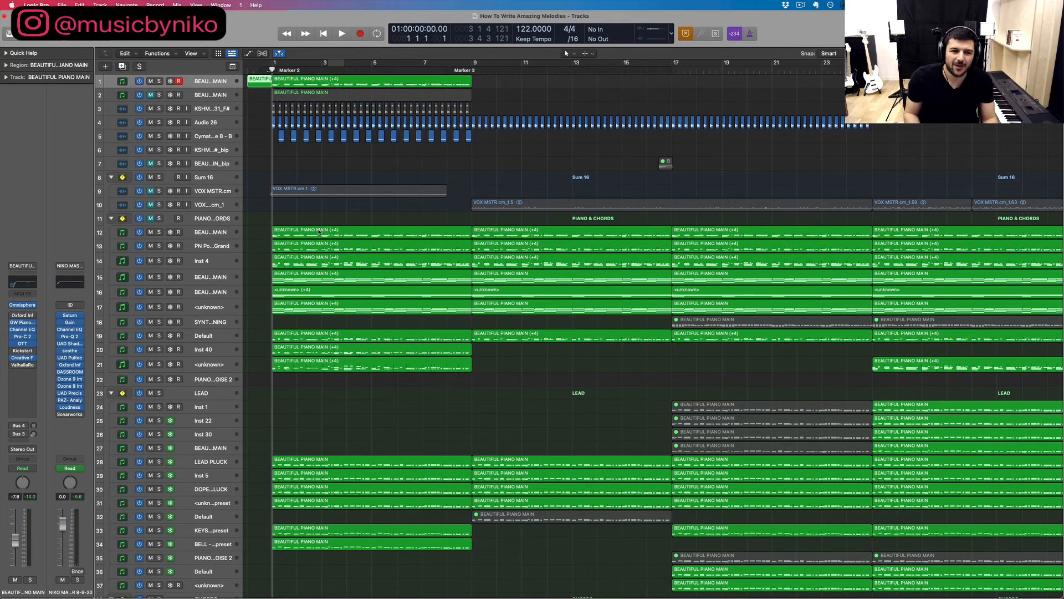
pyautogui.press('Delete')
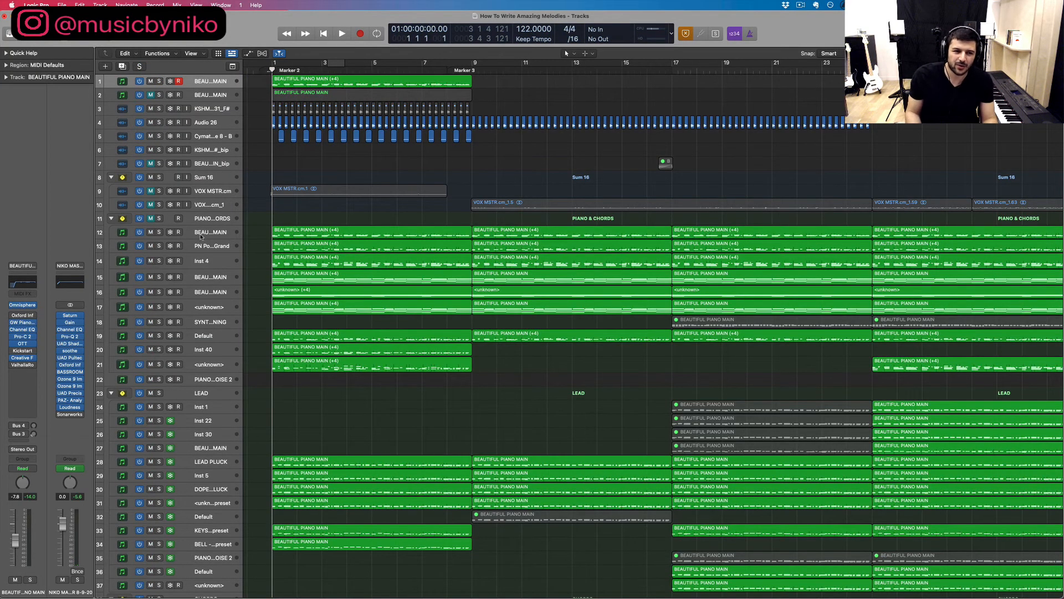
# Step: Solo the PIANO & CHORDS track stack
pyautogui.click(159, 219)
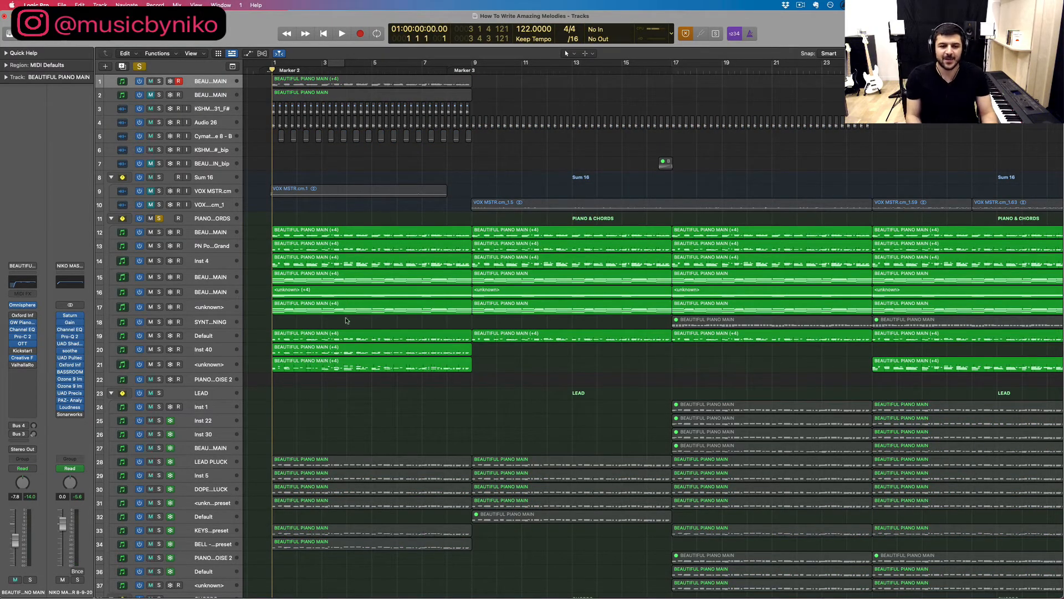
pyautogui.press('super+Right')
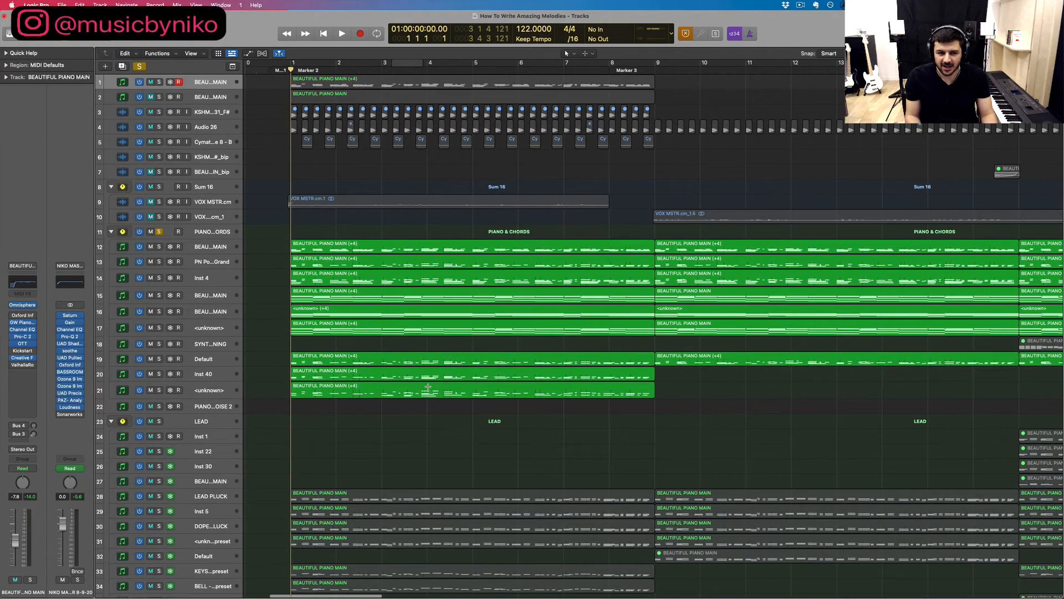
pyautogui.press('super+Down')
pyautogui.press('super+Down')
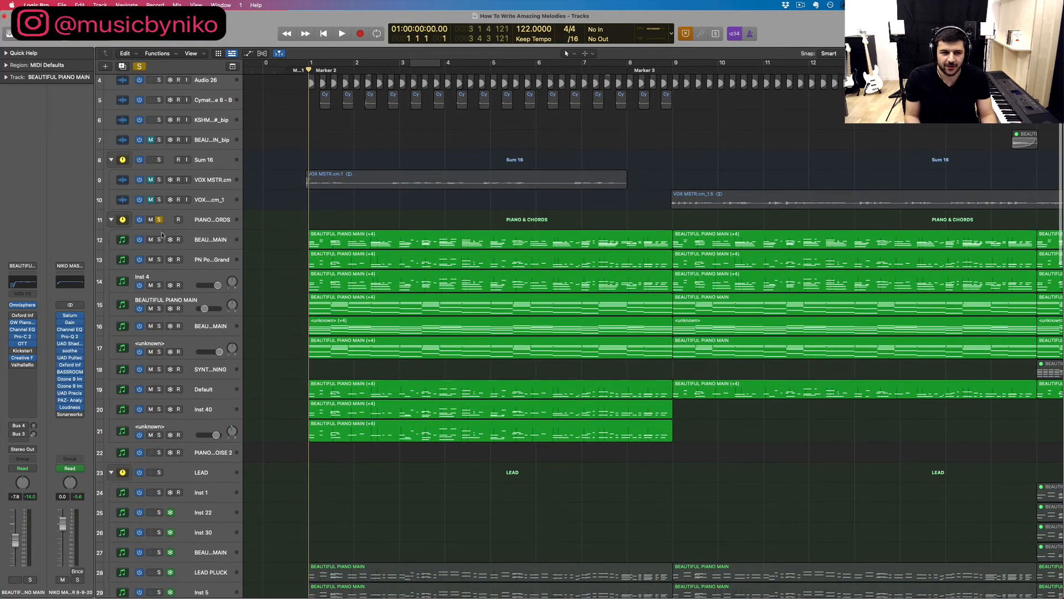
# Step: Replace the solo on the PIANO & CHORDS stack with a solo on track 21 and start playback
pyautogui.click(159, 435)
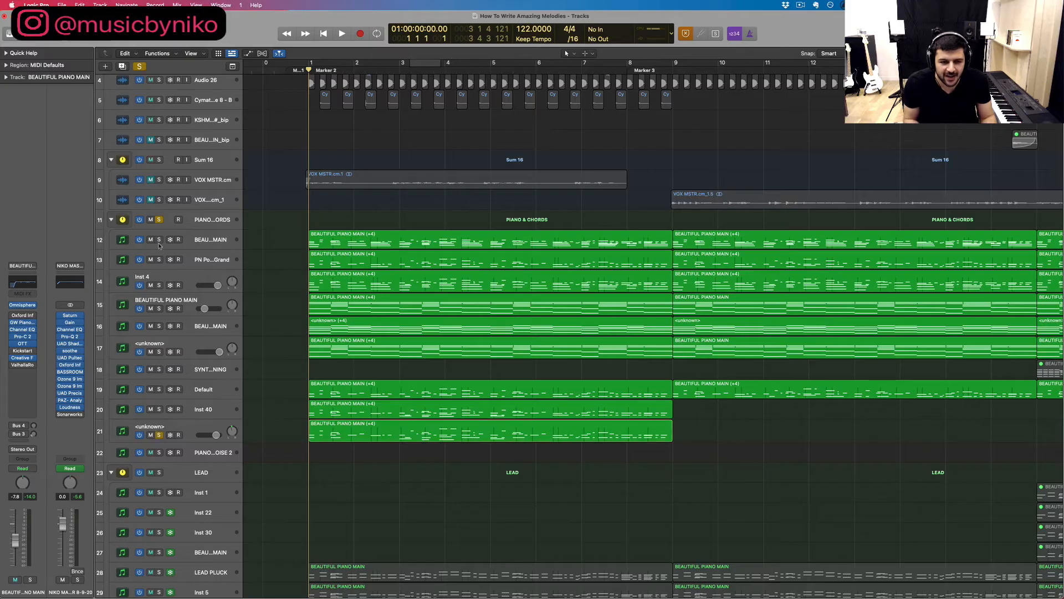
pyautogui.click(159, 220)
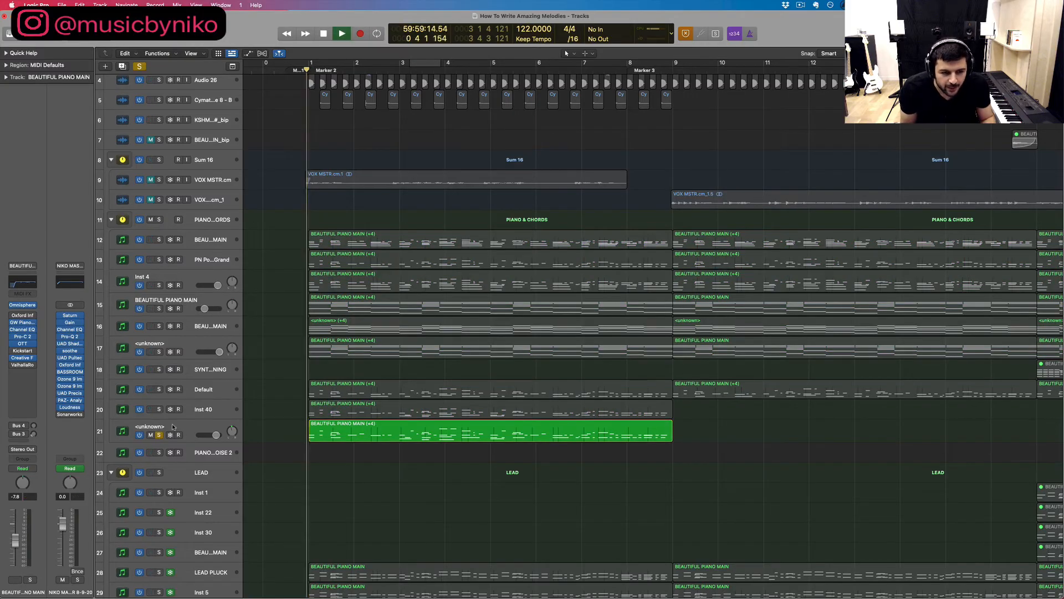
pyautogui.press('space')
# Step: Add tracks 20, 19 and 17 to the solo one after another while the arrangement plays
pyautogui.click(159, 409)
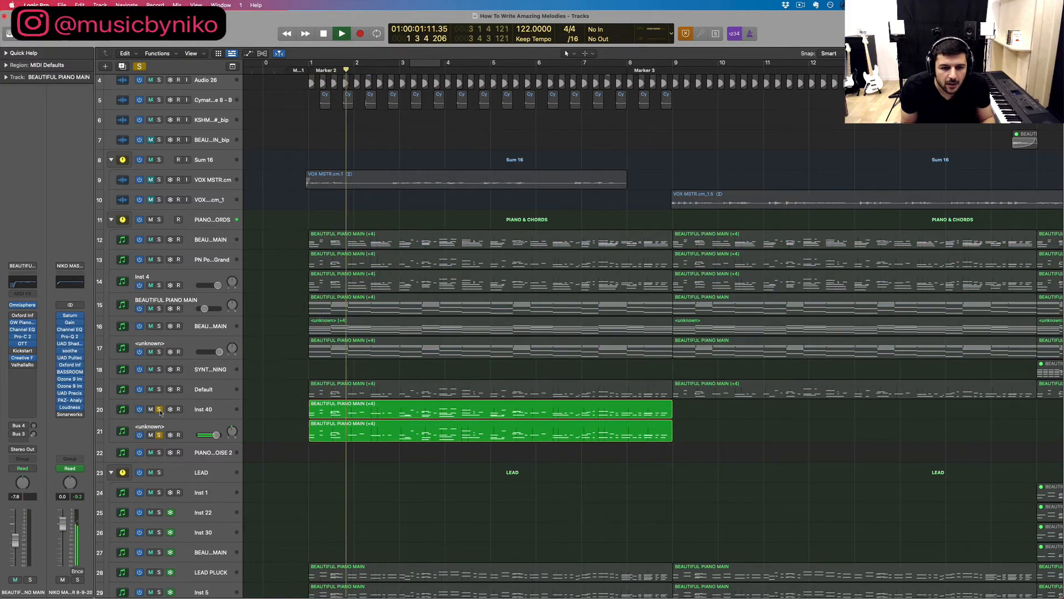
pyautogui.click(159, 389)
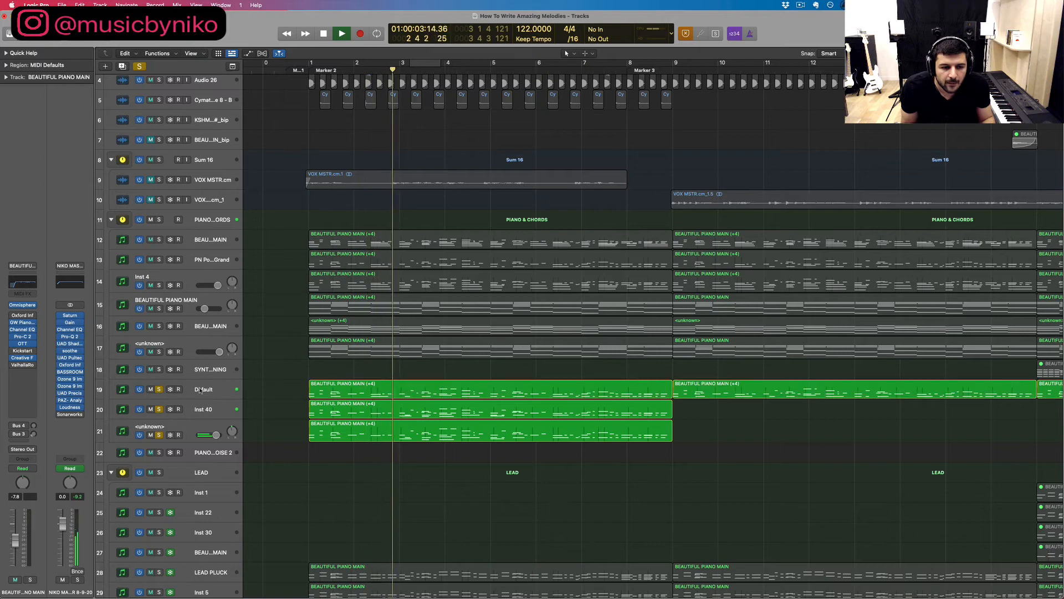
pyautogui.click(166, 394)
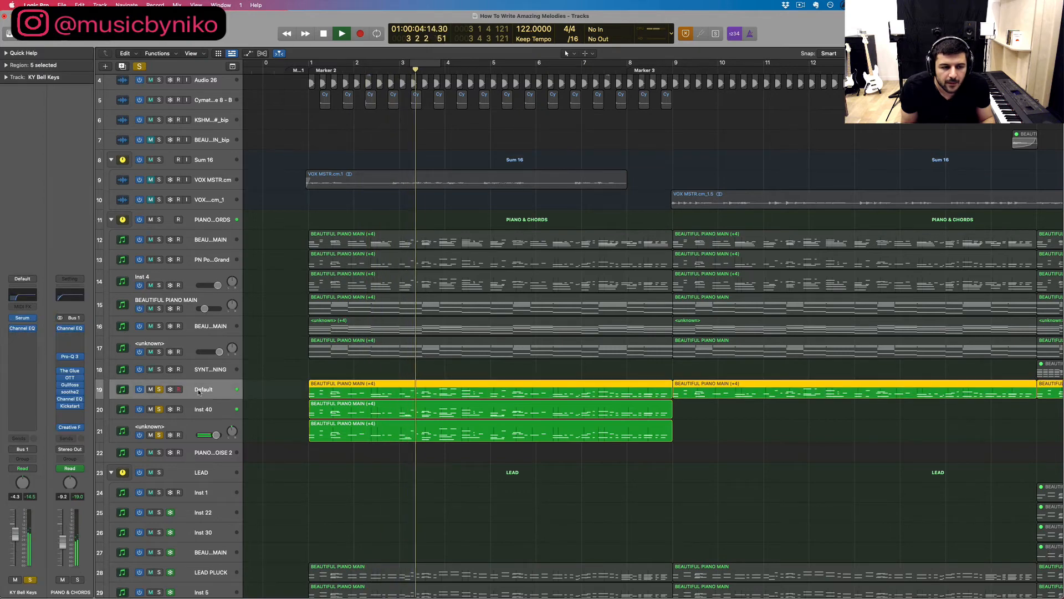
pyautogui.click(159, 352)
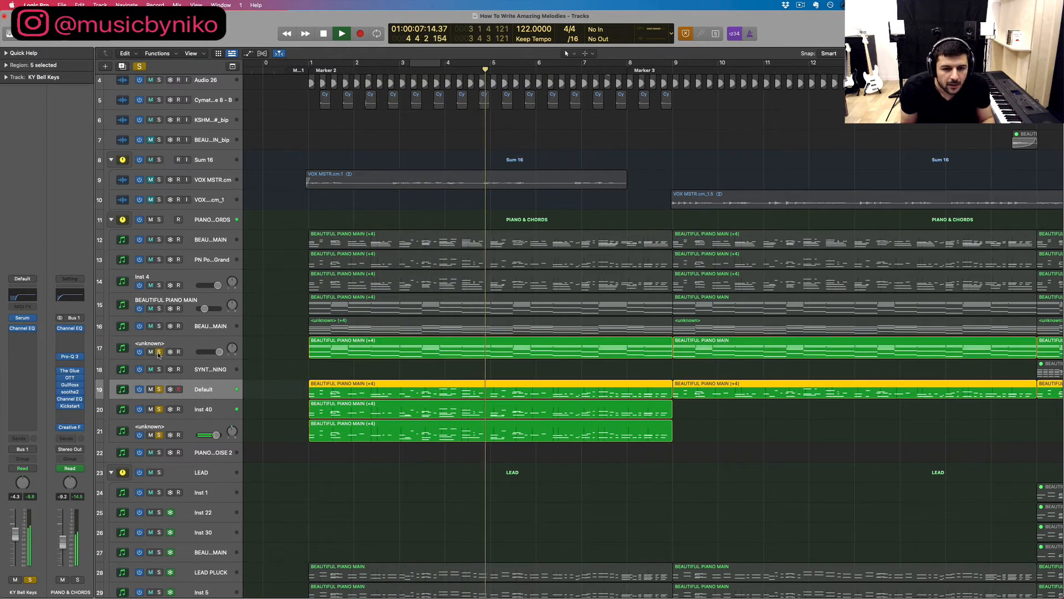
# Step: Set a cycle from bar 1 to bar 9, add tracks 16 up to 12 to the solo one by one, and stop playback
pyautogui.moveTo(674, 65); pyautogui.dragTo(309, 66)
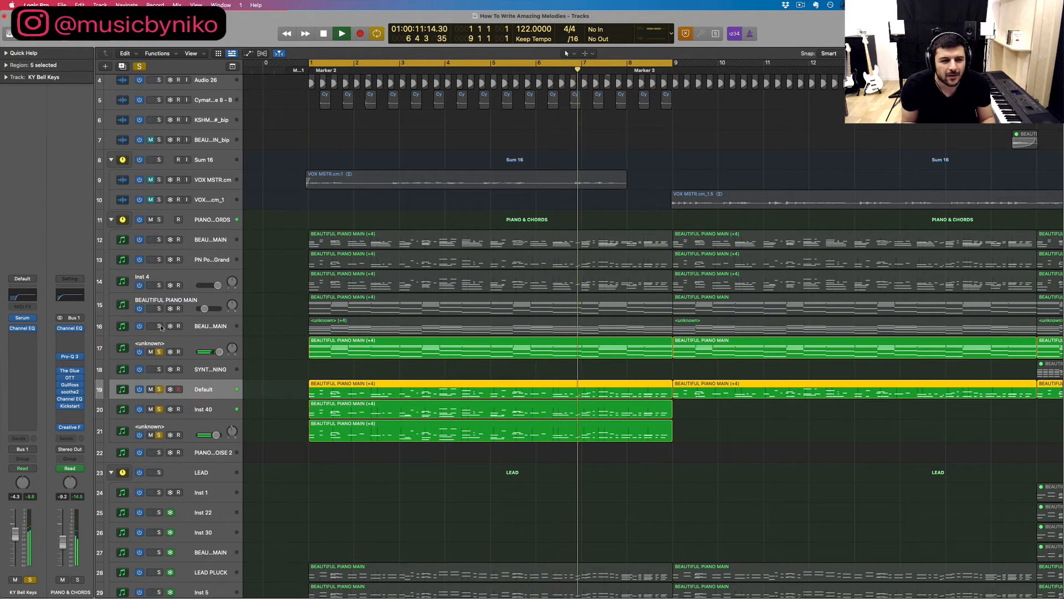
pyautogui.click(159, 326)
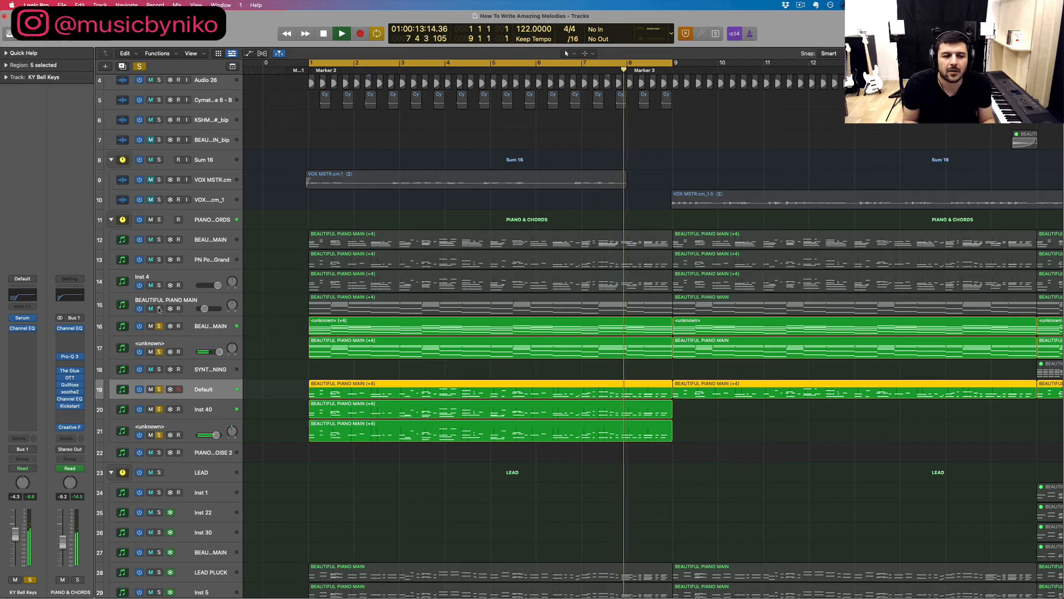
pyautogui.click(159, 308)
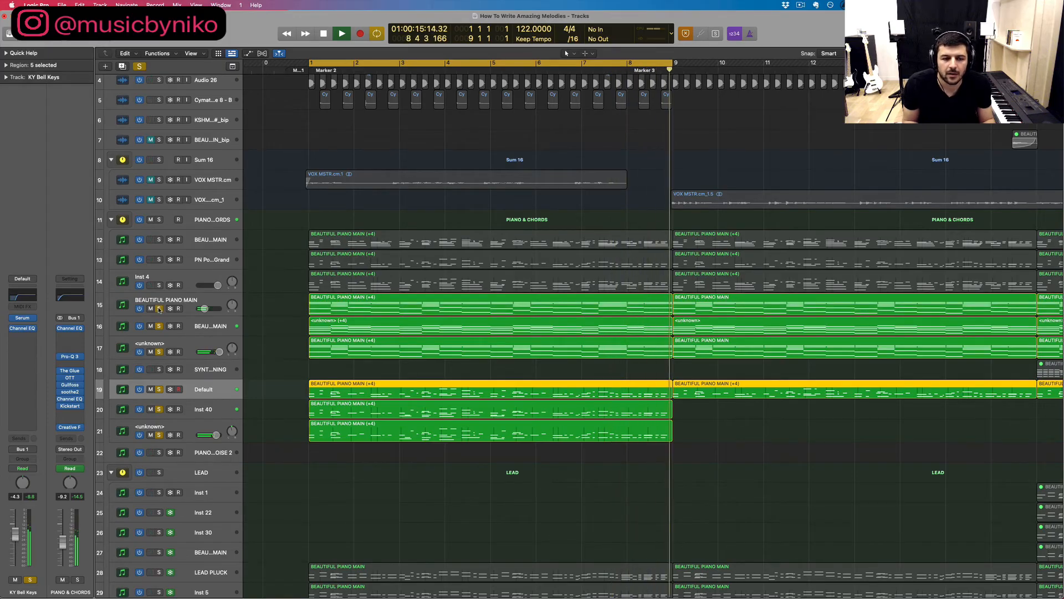
pyautogui.click(159, 285)
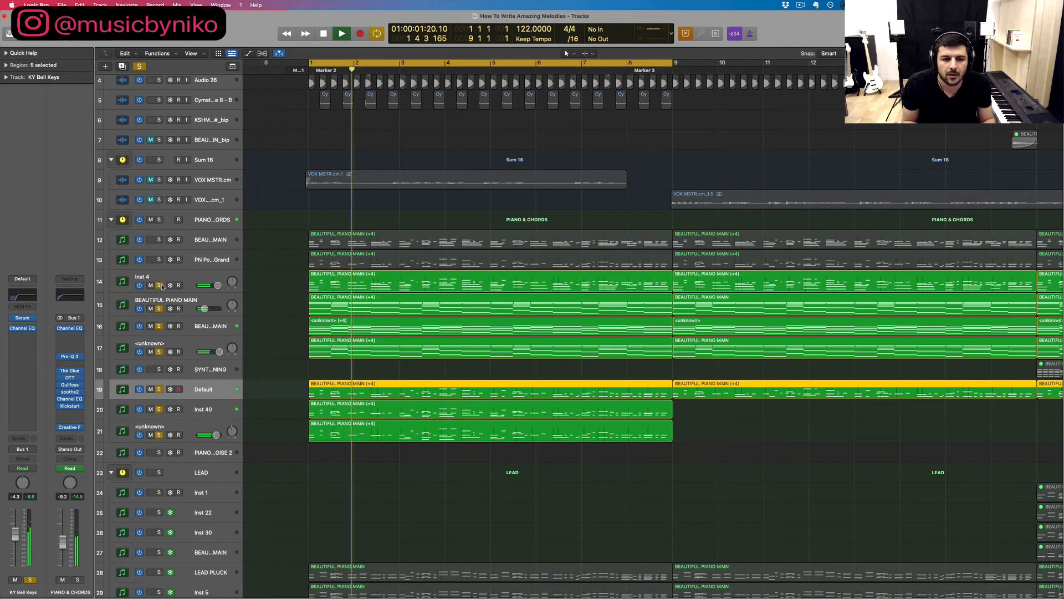
pyautogui.click(159, 260)
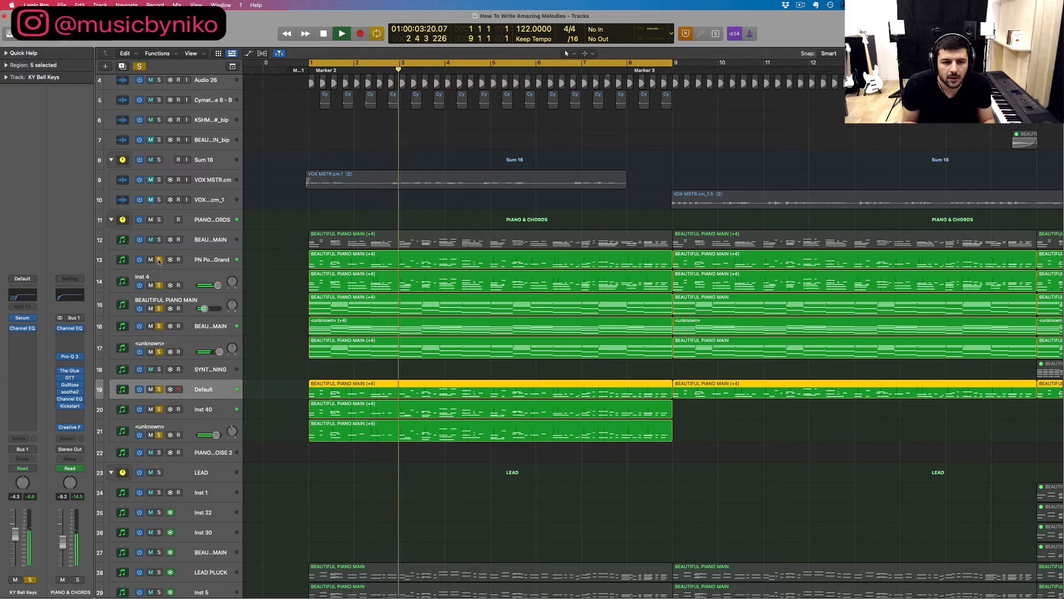
pyautogui.click(159, 240)
pyautogui.click(159, 240)
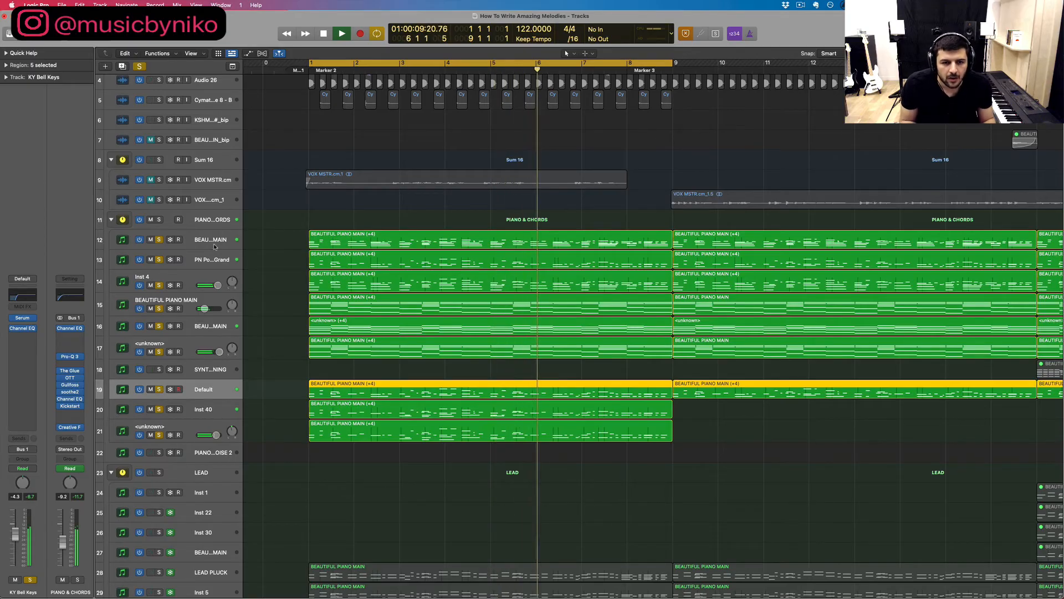
pyautogui.press('space')
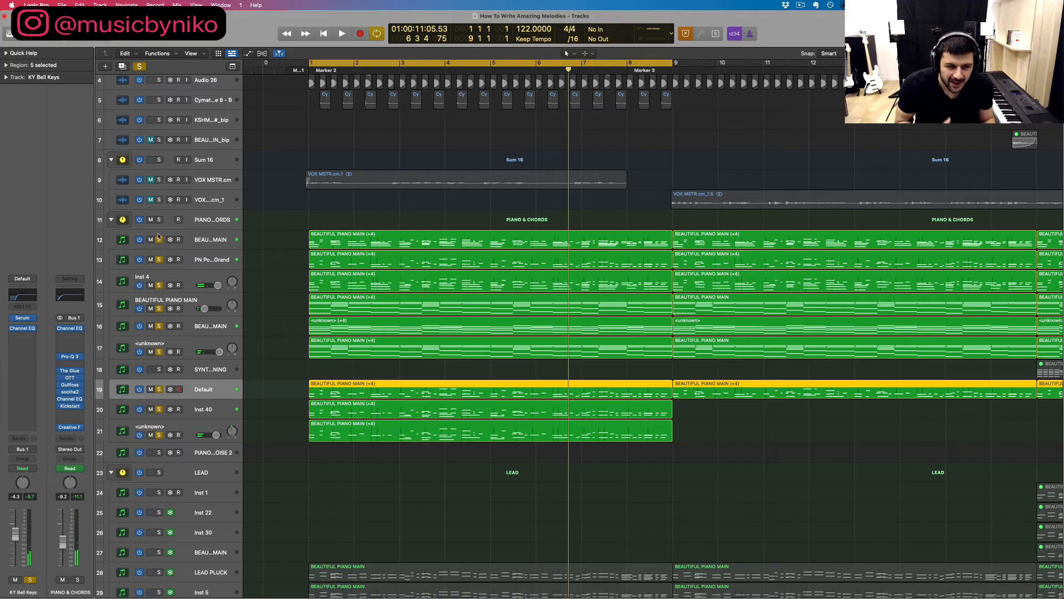
# Step: Clear the solo from tracks 12 through 20 and open track 21's piano region in the piano roll
pyautogui.moveTo(160, 239); pyautogui.dragTo(159, 410)
pyautogui.doubleClick(322, 434)
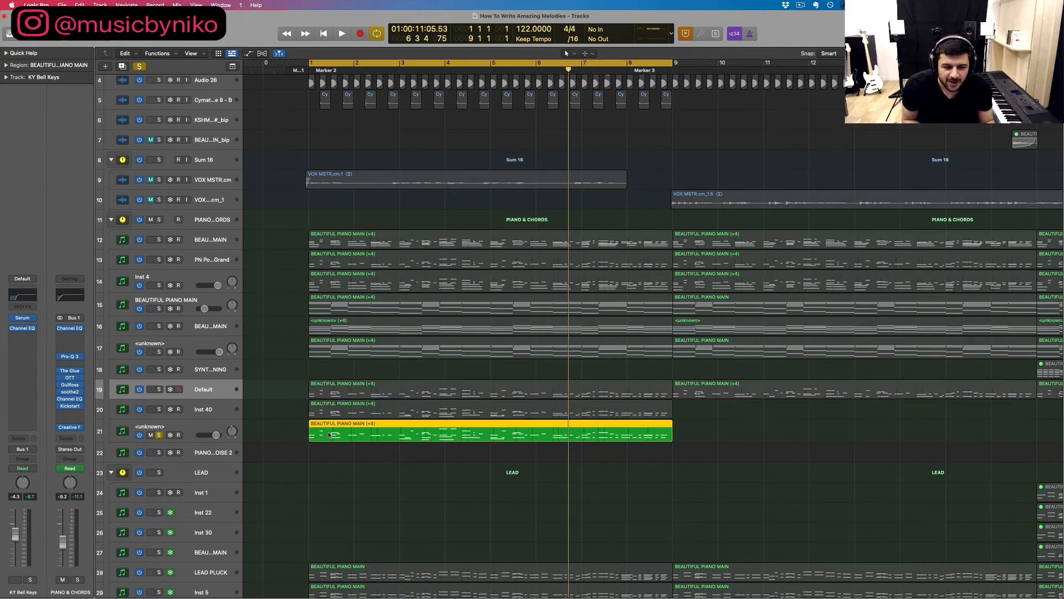
pyautogui.click(178, 219)
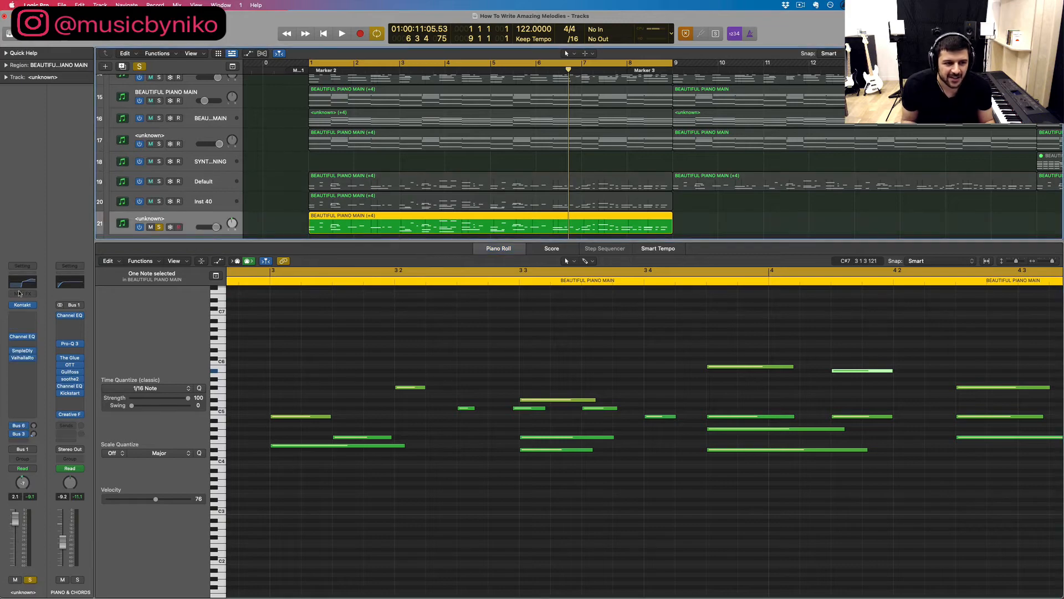
# Step: Examine the Channel EQ curves of track 21 and of the Inst 40 track
pyautogui.click(22, 282)
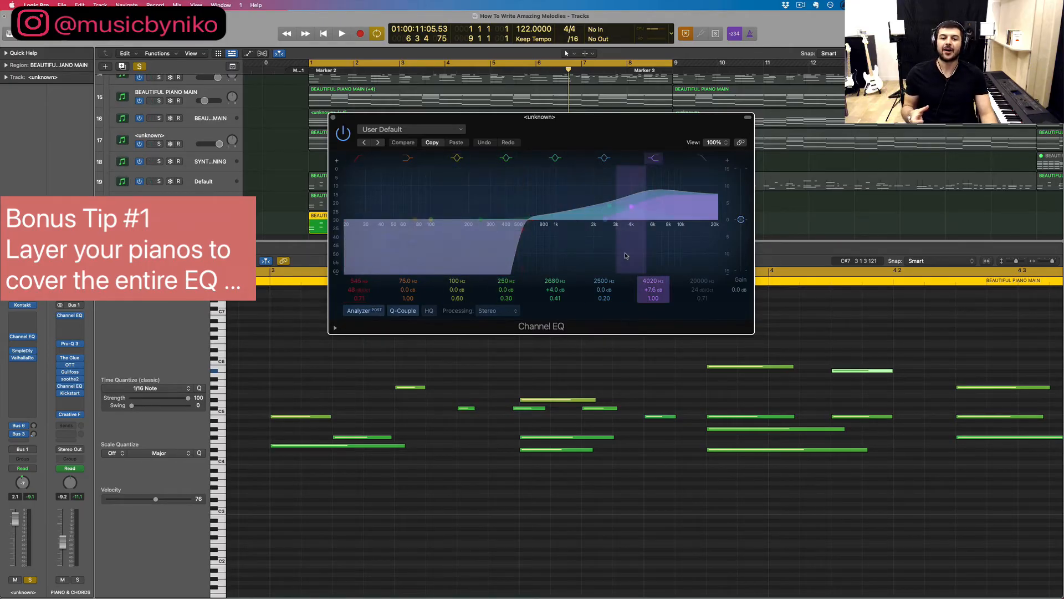
pyautogui.click(333, 119)
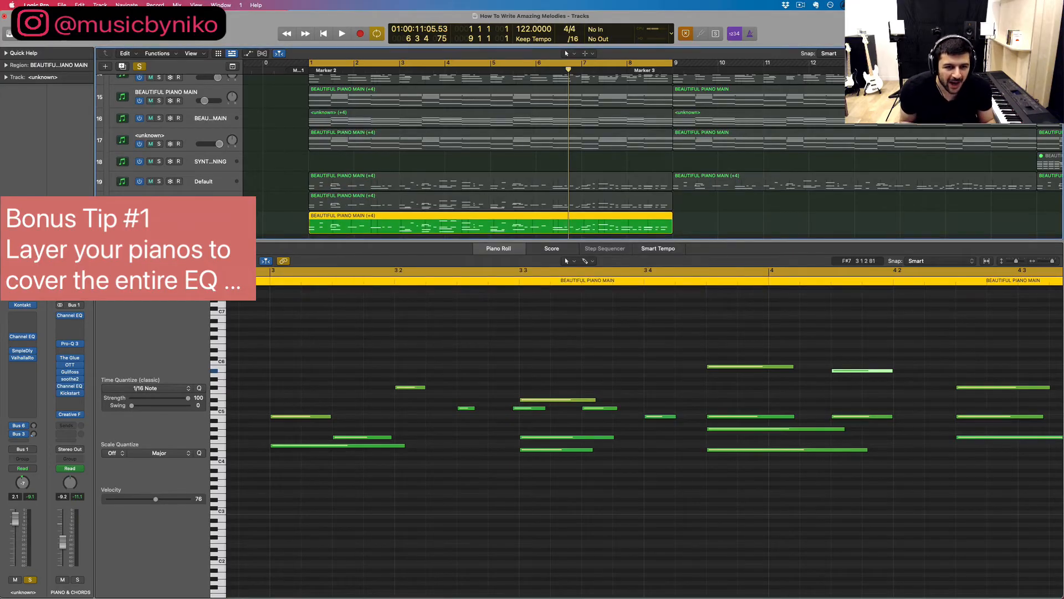
pyautogui.press('Up')
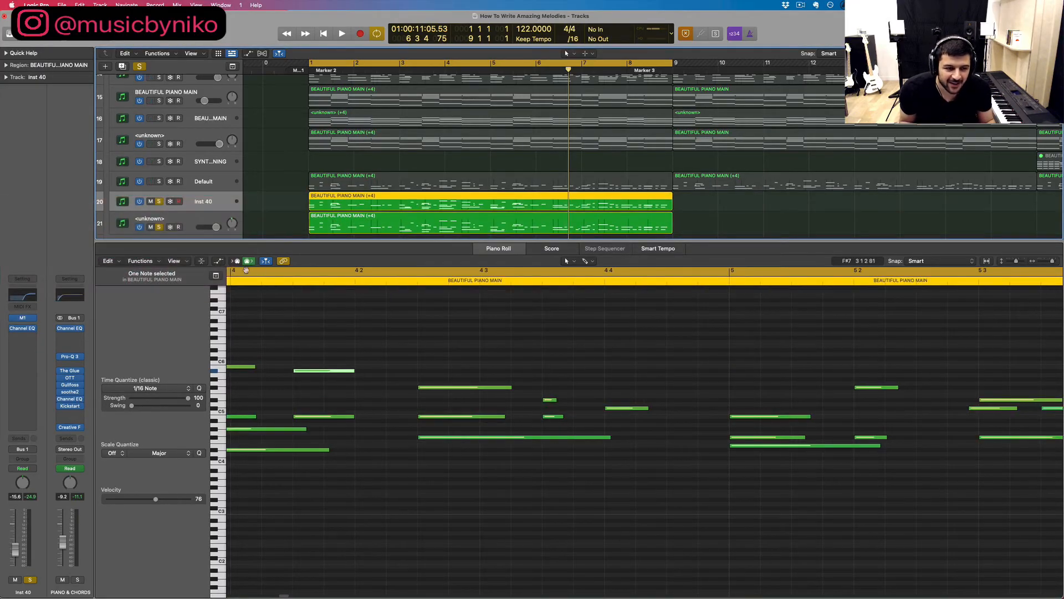
pyautogui.click(17, 298)
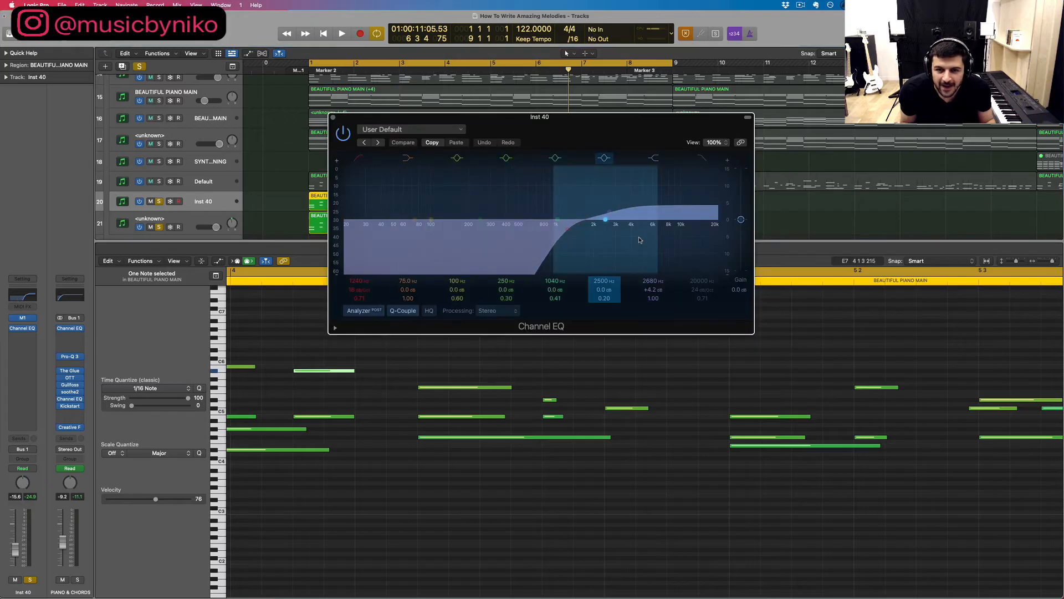
pyautogui.click(333, 117)
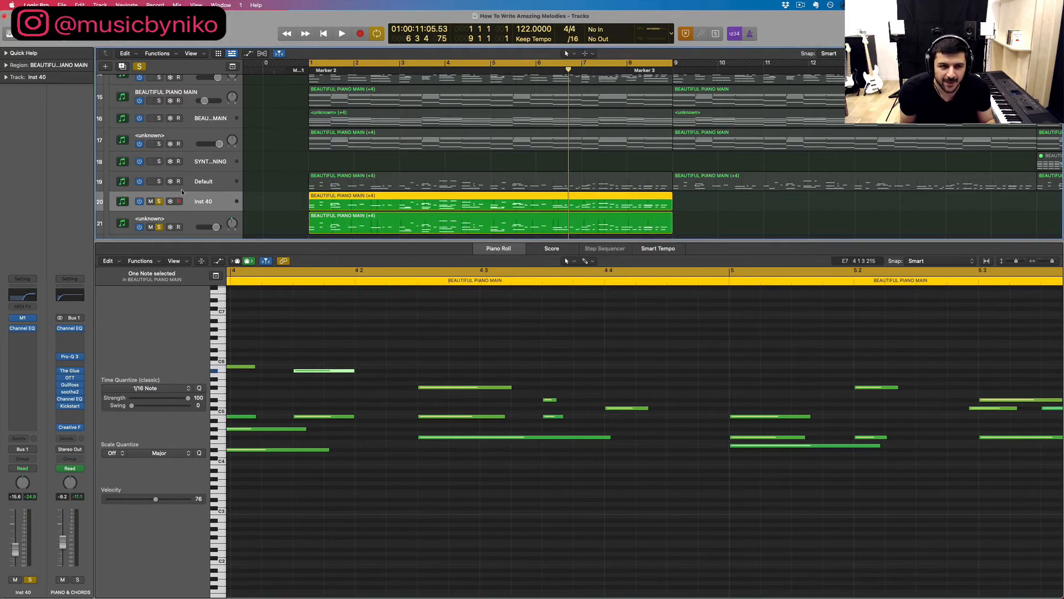
# Step: Solo only the Default track 19 and play the cycle from bar 1
pyautogui.click(191, 216)
pyautogui.press('Up')
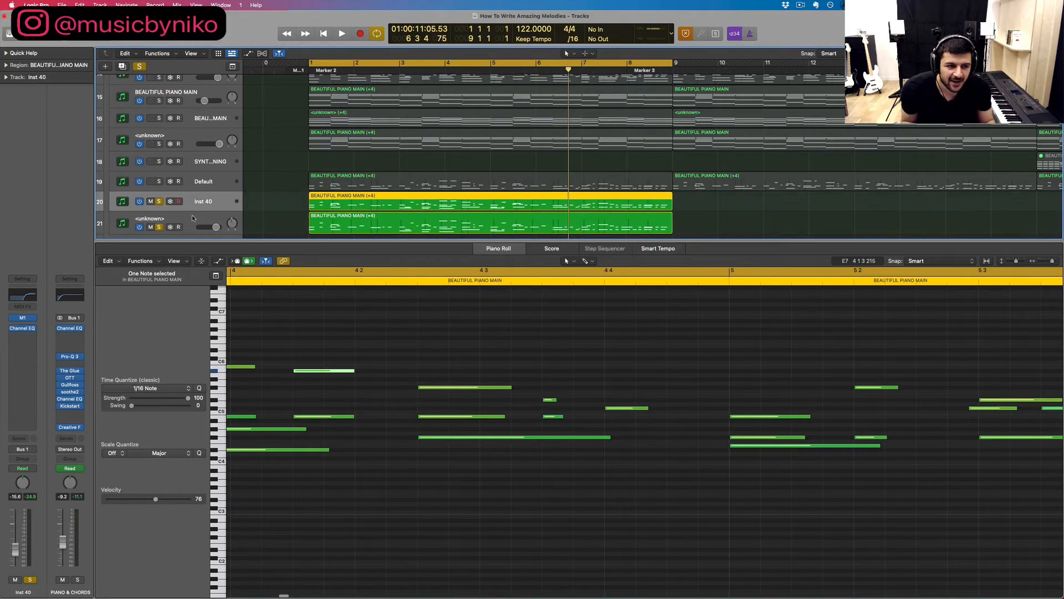
pyautogui.click(159, 182)
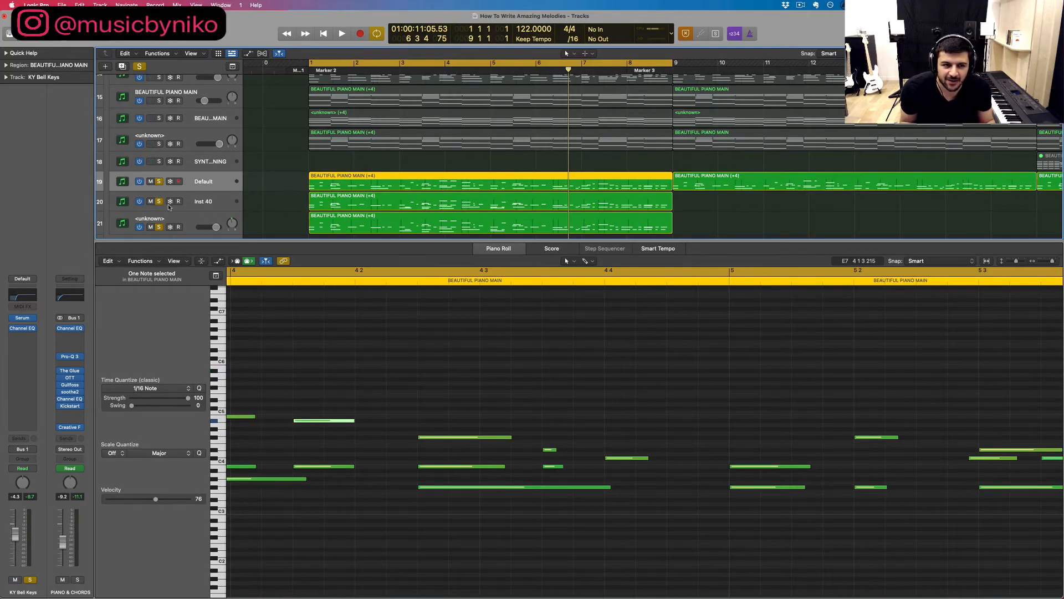
pyautogui.click(158, 201)
pyautogui.click(159, 227)
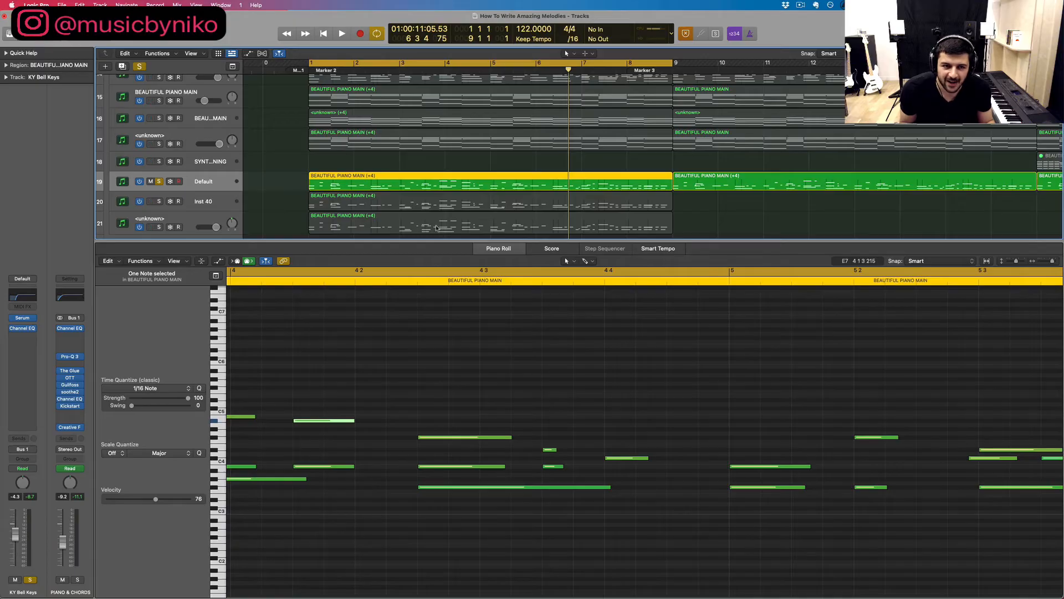
pyautogui.press('space')
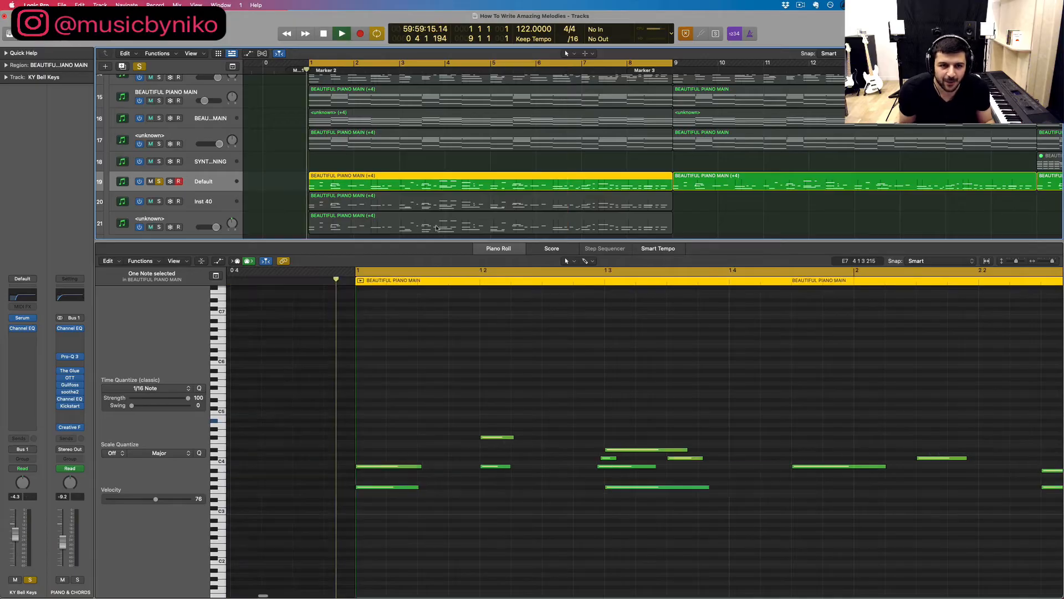
# Step: Add tracks 20 and 21 to the solo during playback, and stop with the piano roll closed
pyautogui.click(159, 201)
pyautogui.scroll(2, 205, 219)
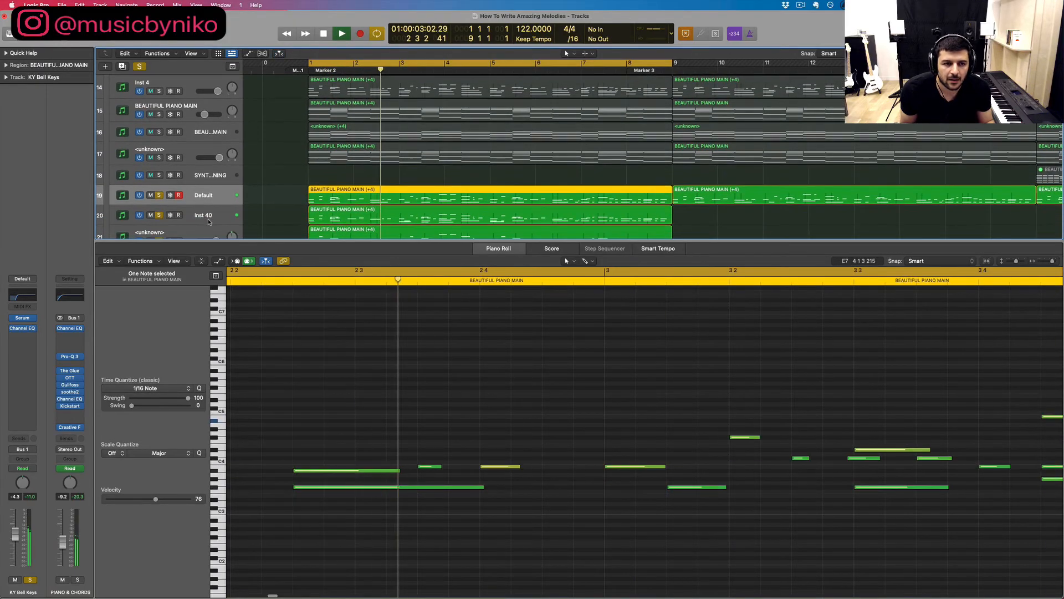
pyautogui.press('space')
pyautogui.press('p')
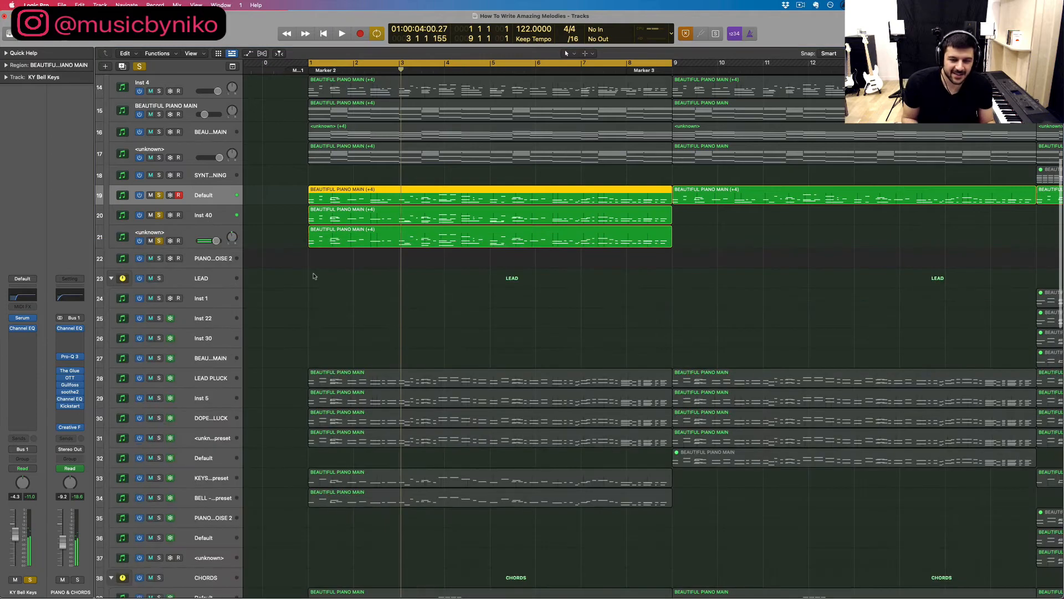
# Step: Move the solo from tracks 19–21 to the chord layers on tracks 15–17
pyautogui.scroll(3, 332, 339)
pyautogui.scroll(2, 342, 202)
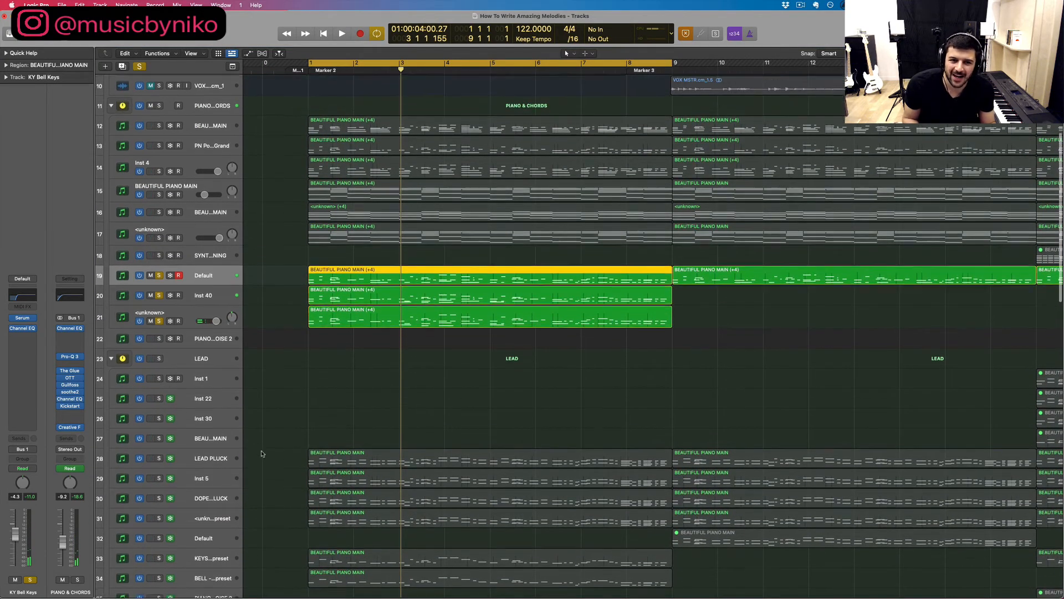
pyautogui.moveTo(160, 198); pyautogui.dragTo(160, 240)
pyautogui.moveTo(160, 280); pyautogui.dragTo(163, 322)
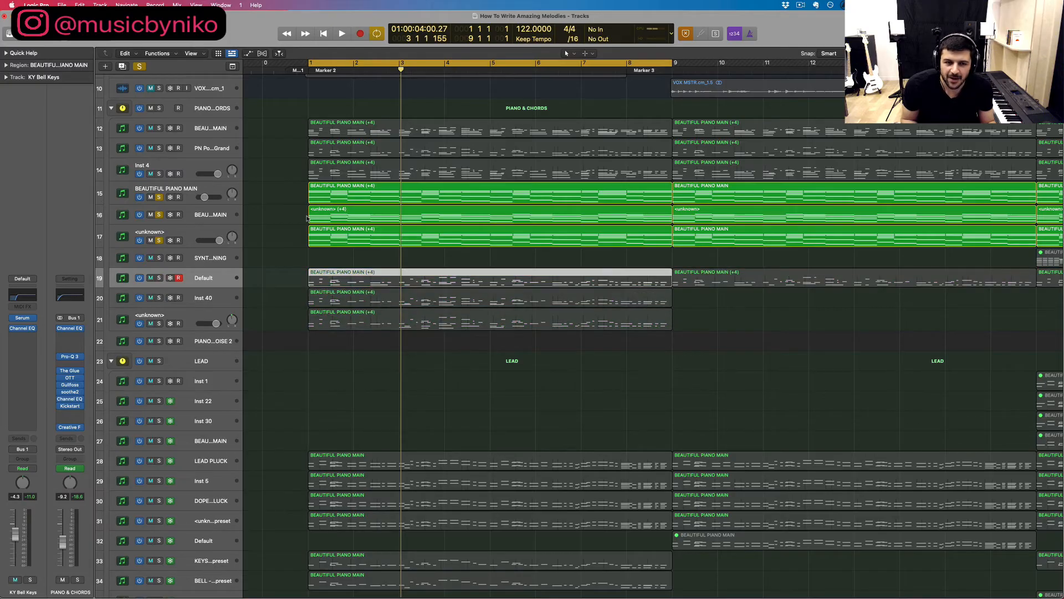
# Step: Step through the soloed tracks 15 to 17 and play the cycle, leaving track 17 selected
pyautogui.press('Up')
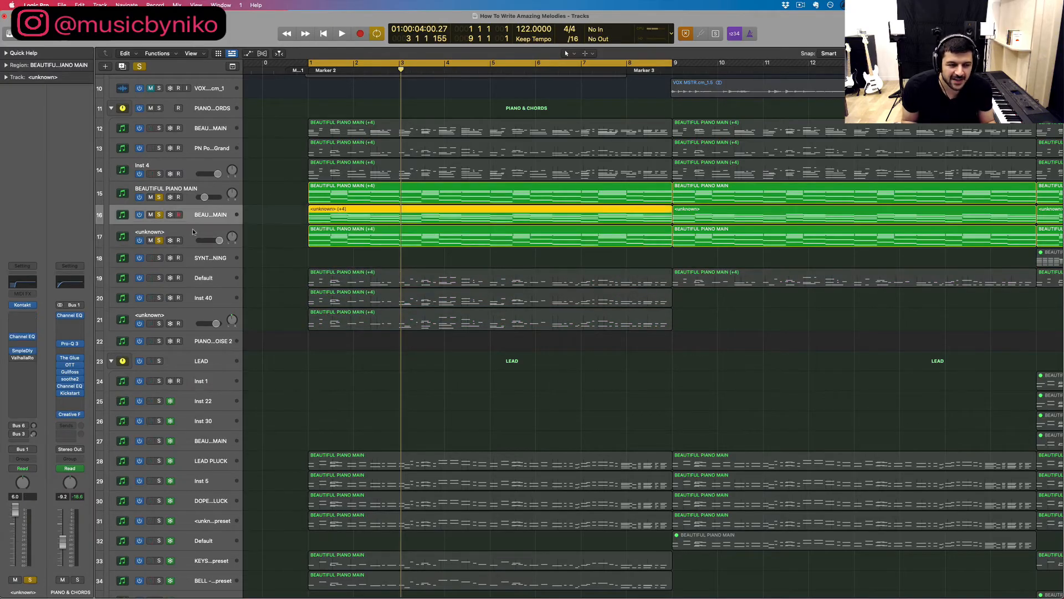
pyautogui.press('Up')
pyautogui.press('Up')
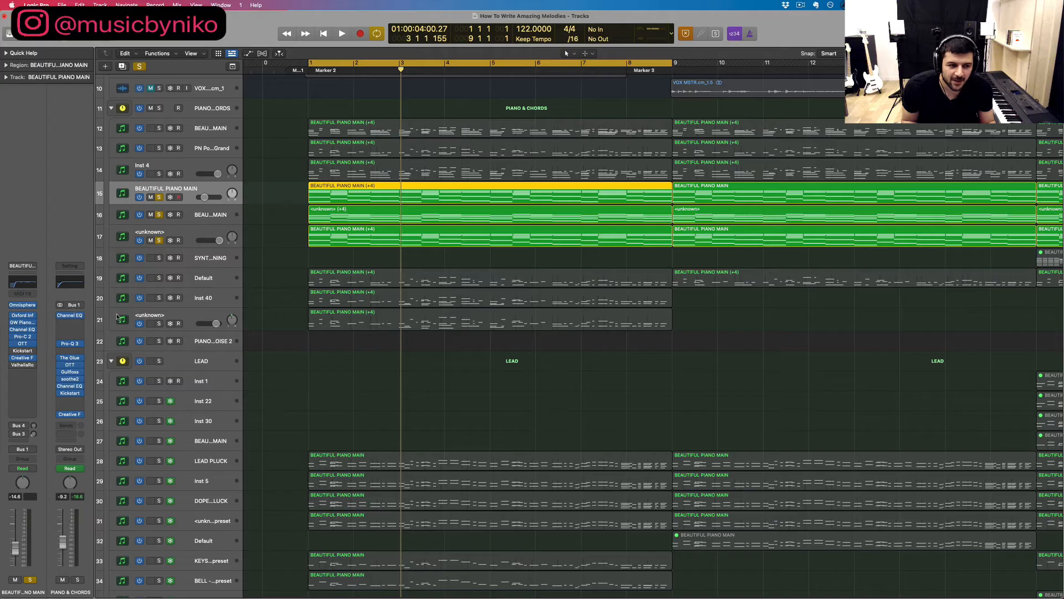
pyautogui.press('Down')
pyautogui.press('Down')
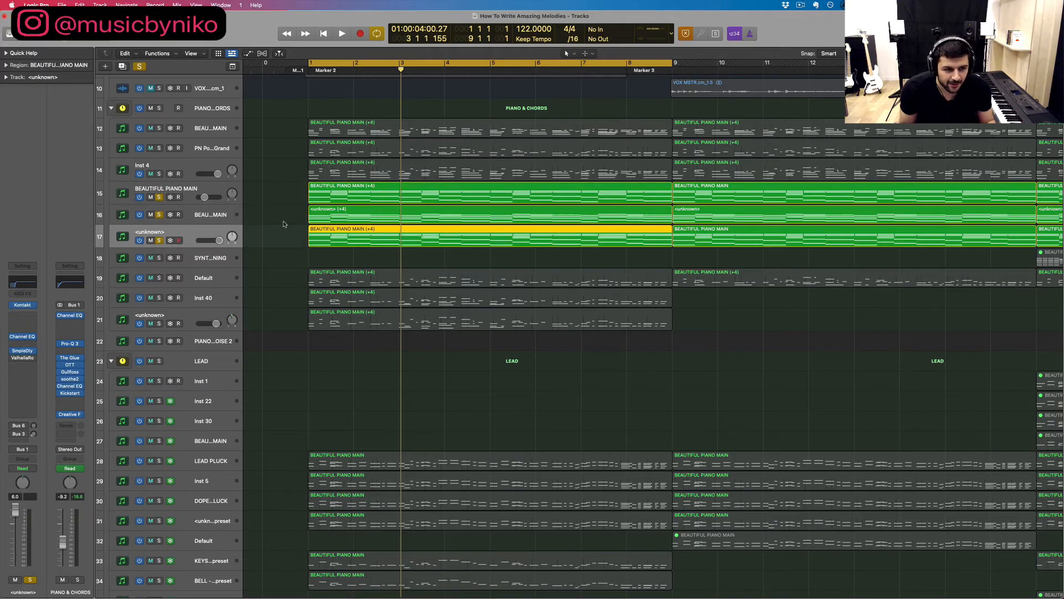
pyautogui.press('space')
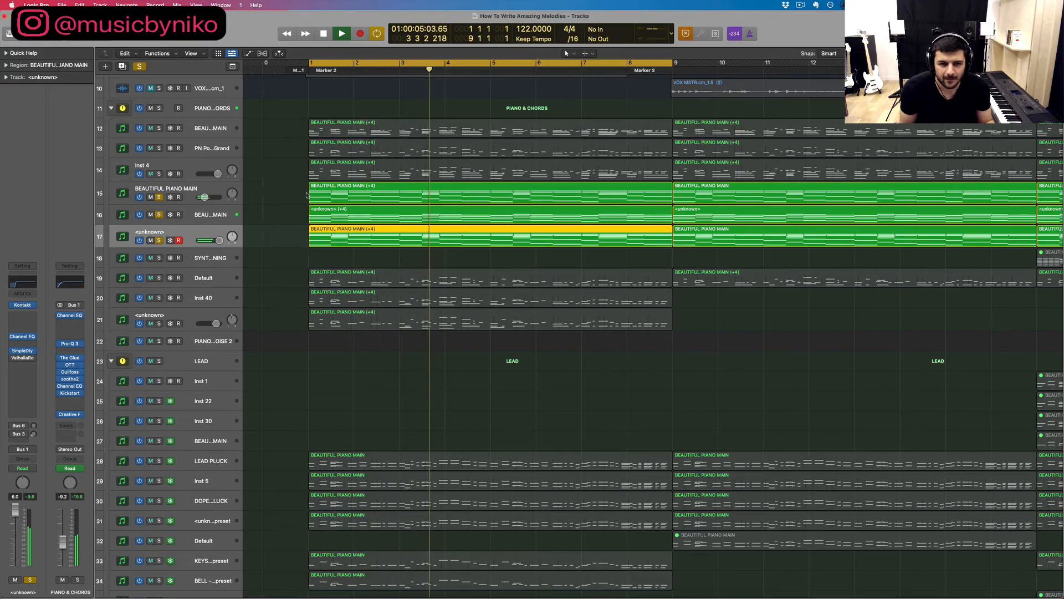
# Step: Examine the first regions of tracks 15–17 together in the piano roll, and close it with playback stopped
pyautogui.moveTo(306, 194); pyautogui.dragTo(313, 236)
pyautogui.press('p')
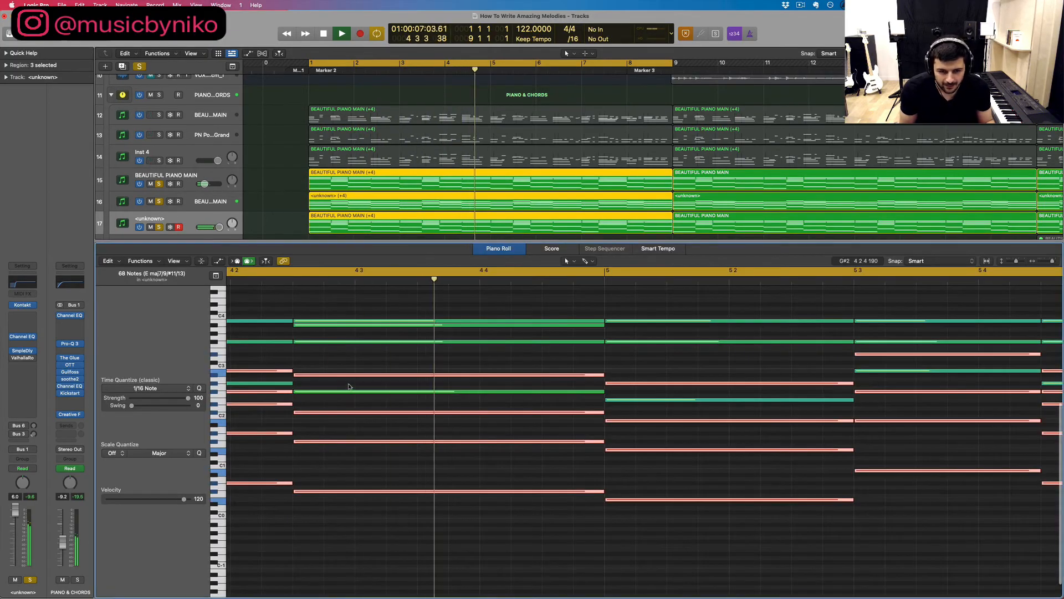
pyautogui.press('space')
pyautogui.press('p')
# Step: Step up through tracks 14, 13 and 12, and clear the solo from tracks 15–17
pyautogui.scroll(5, 347, 313)
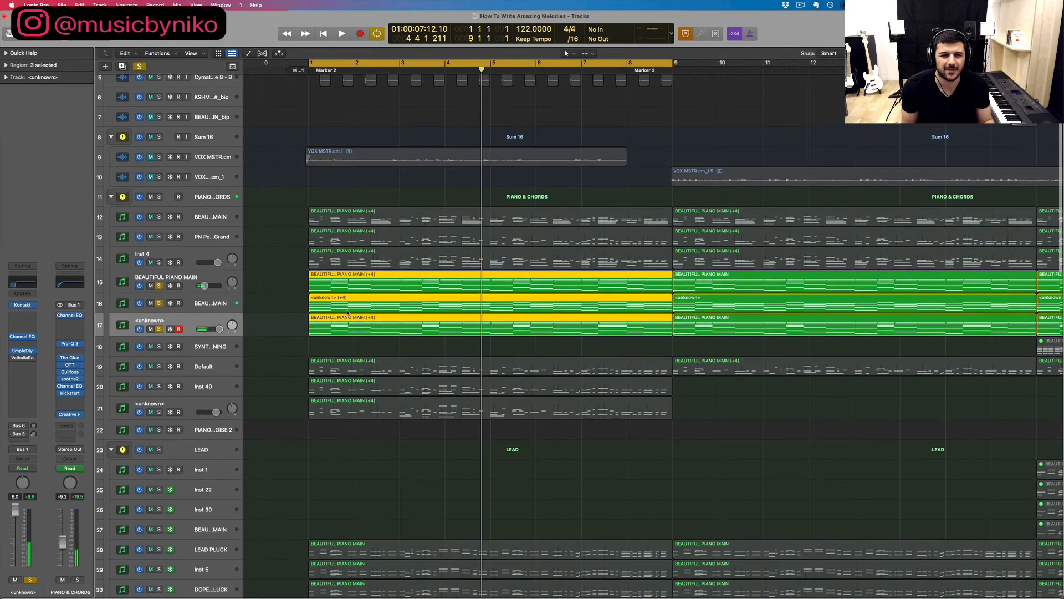
pyautogui.scroll(-1, 348, 313)
pyautogui.click(176, 249)
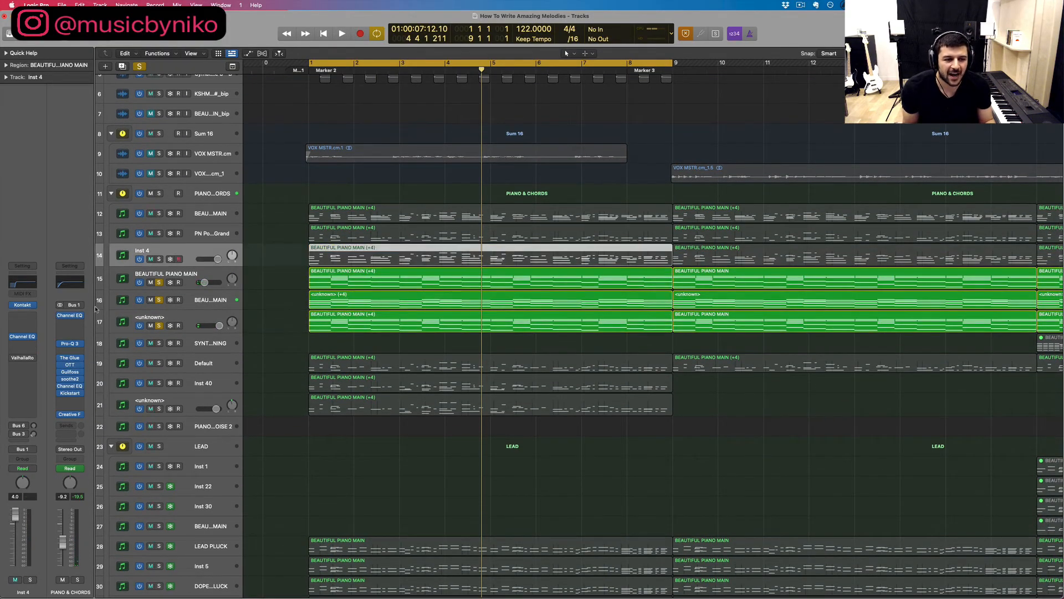
pyautogui.press('Up')
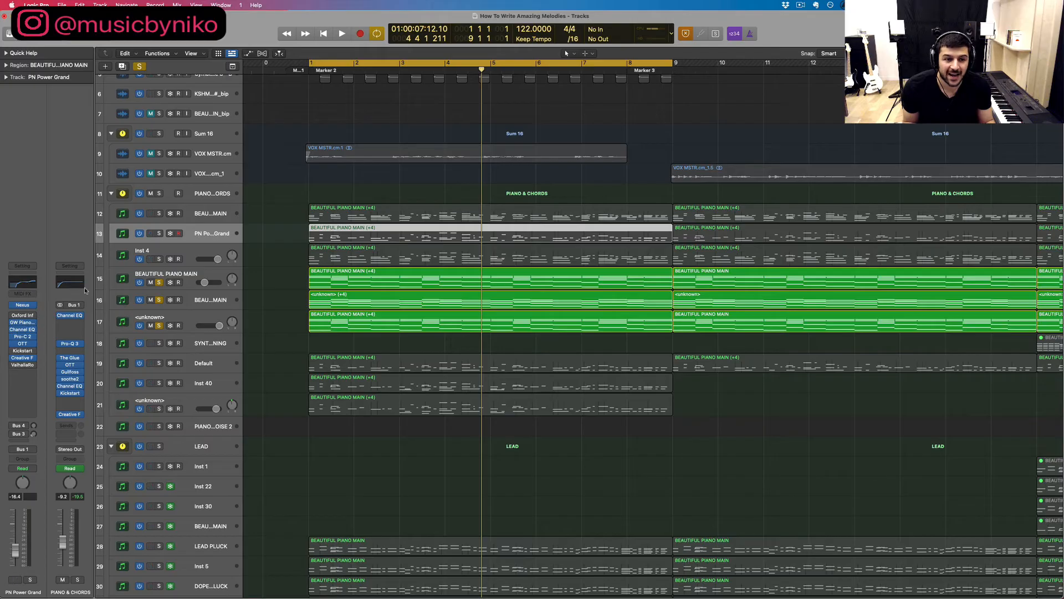
pyautogui.click(220, 218)
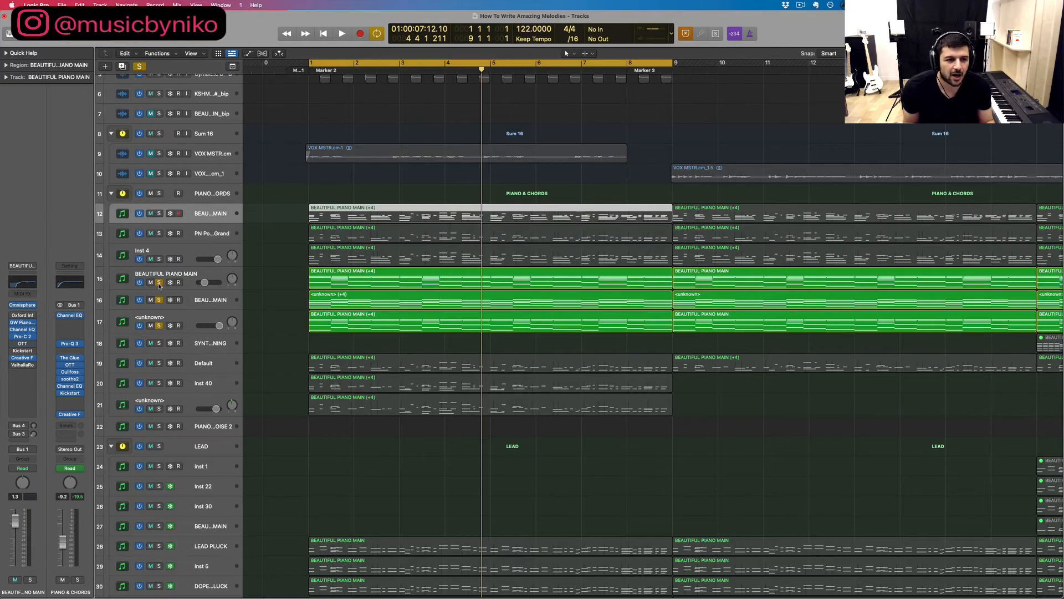
pyautogui.moveTo(159, 283); pyautogui.dragTo(160, 321)
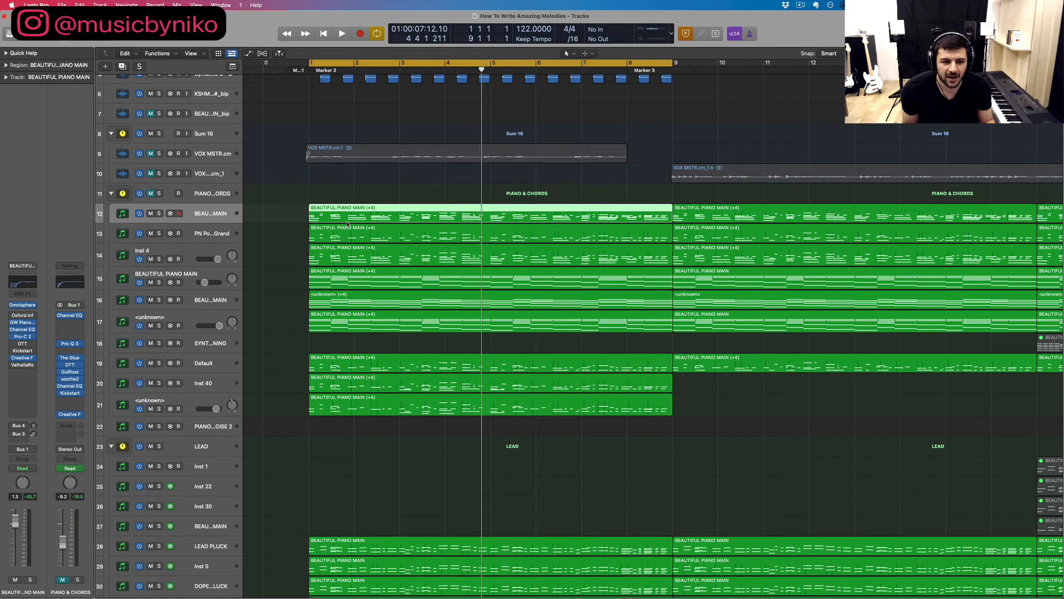
# Step: Solo the LEAD stack on track 23 and play its layers from the start of the cycle
pyautogui.scroll(-5, 348, 224)
pyautogui.click(159, 308)
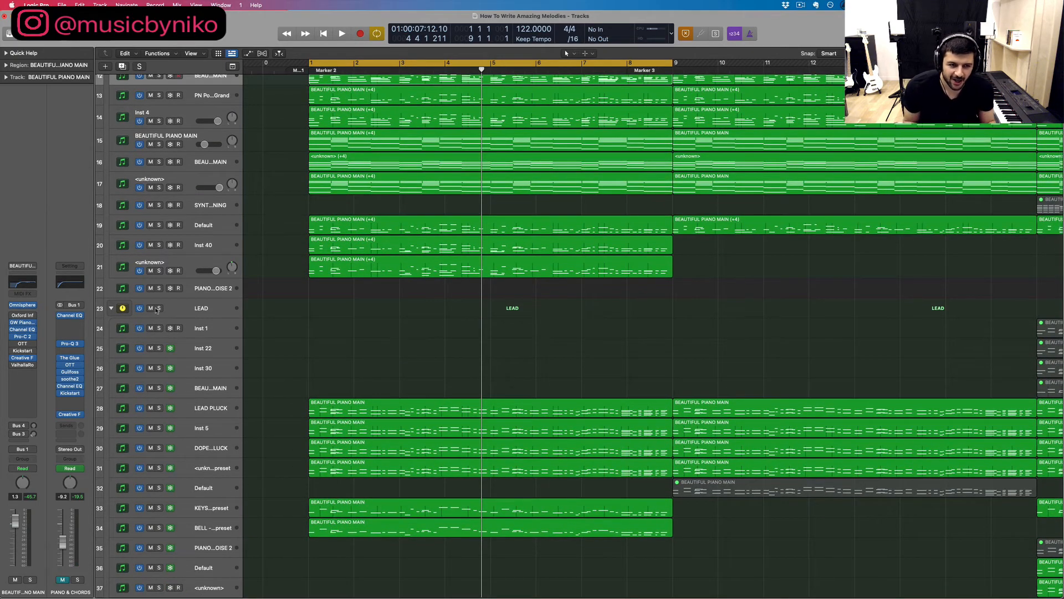
pyautogui.scroll(-3, 373, 398)
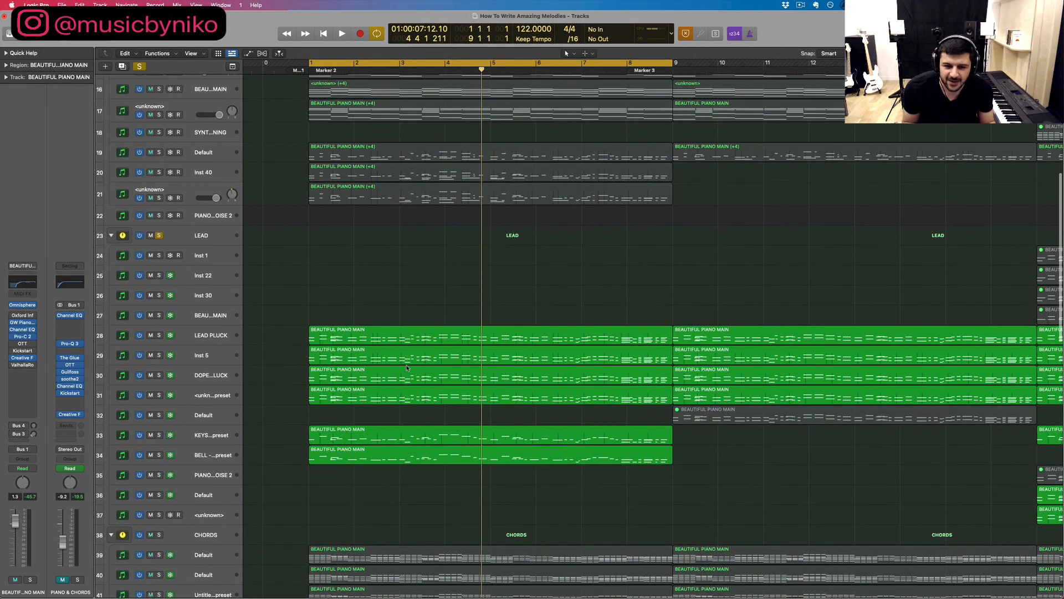
pyautogui.scroll(-2, 422, 471)
pyautogui.scroll(-2, 444, 388)
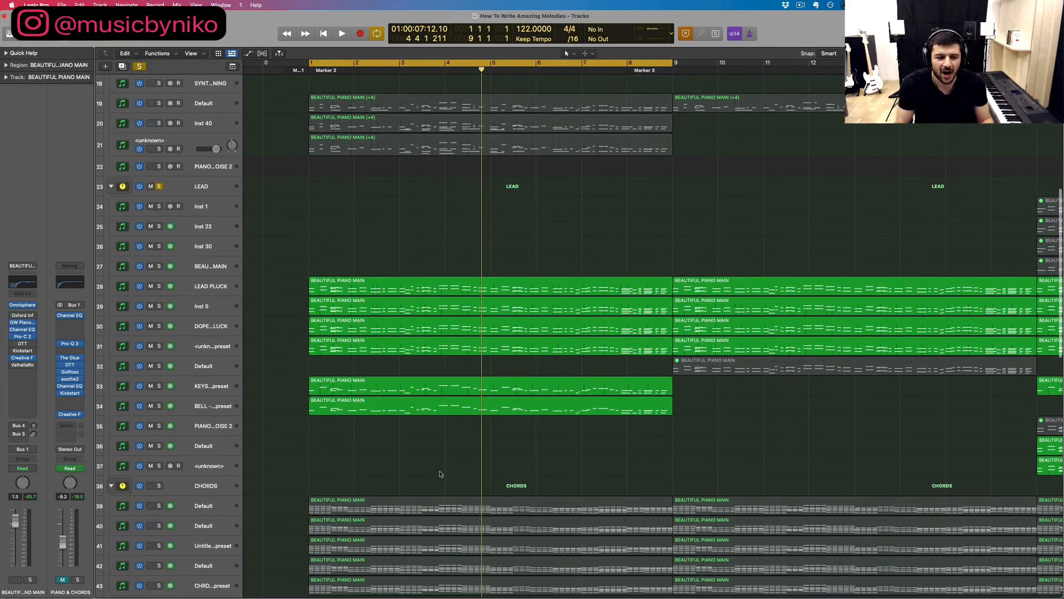
pyautogui.press('Return')
pyautogui.press('space')
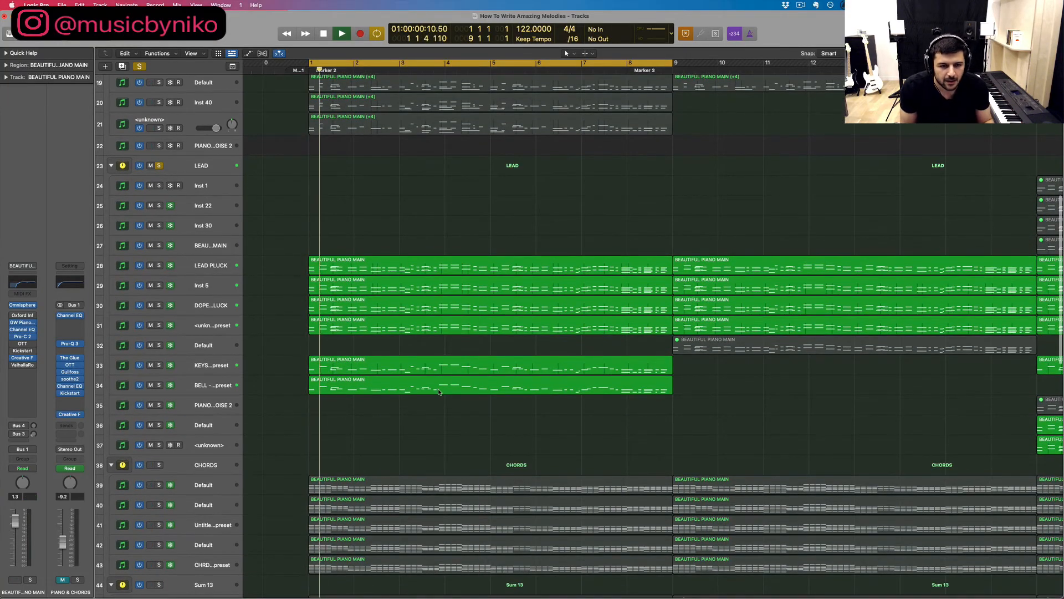
# Step: Select the LEAD stack during playback, view its Pro-Q 3 equalizer, and stop with the plug-in closed
pyautogui.click(195, 172)
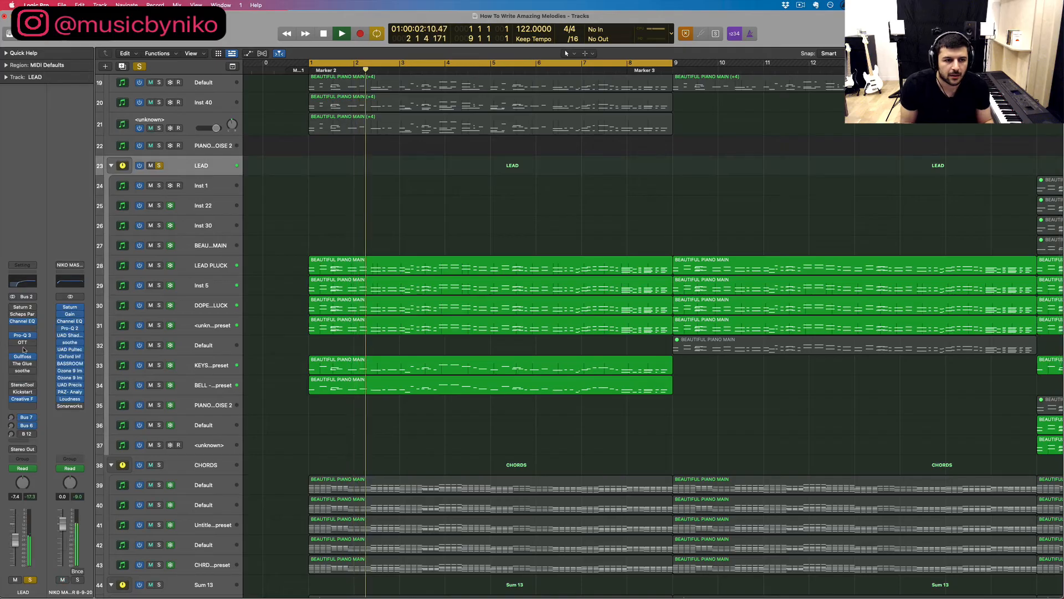
pyautogui.press('v')
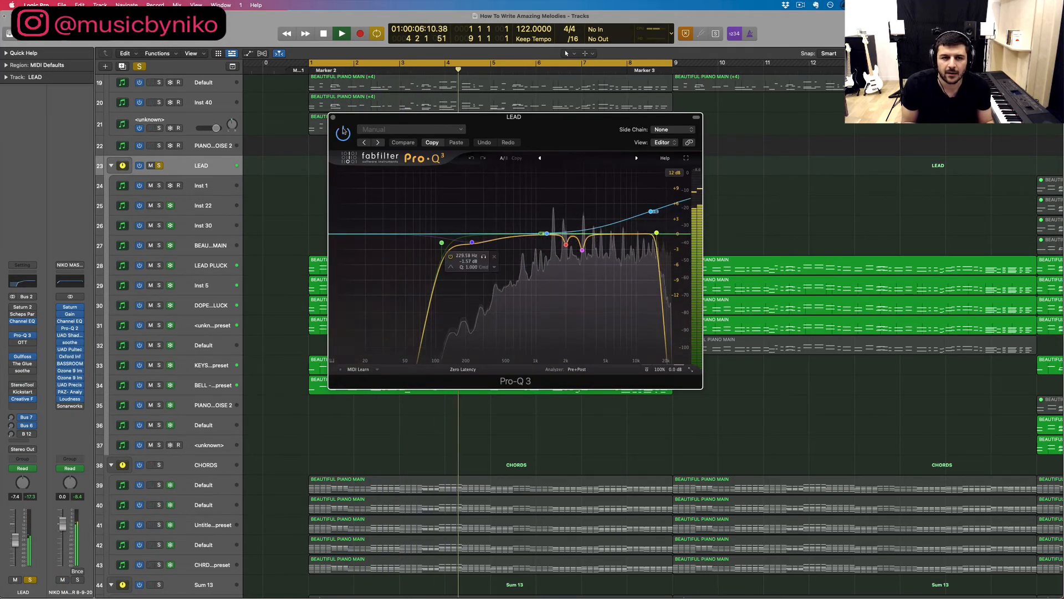
pyautogui.press('v')
pyautogui.press('space')
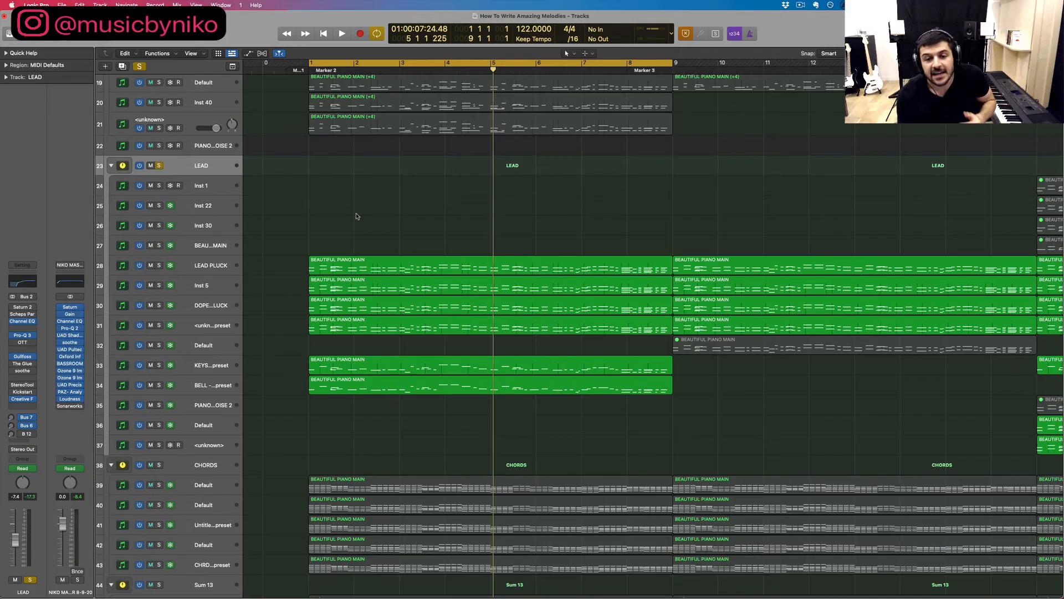
# Step: Select the PIANO & CHORDS stack and open its Pro-Q 3 equalizer
pyautogui.scroll(4, 297, 204)
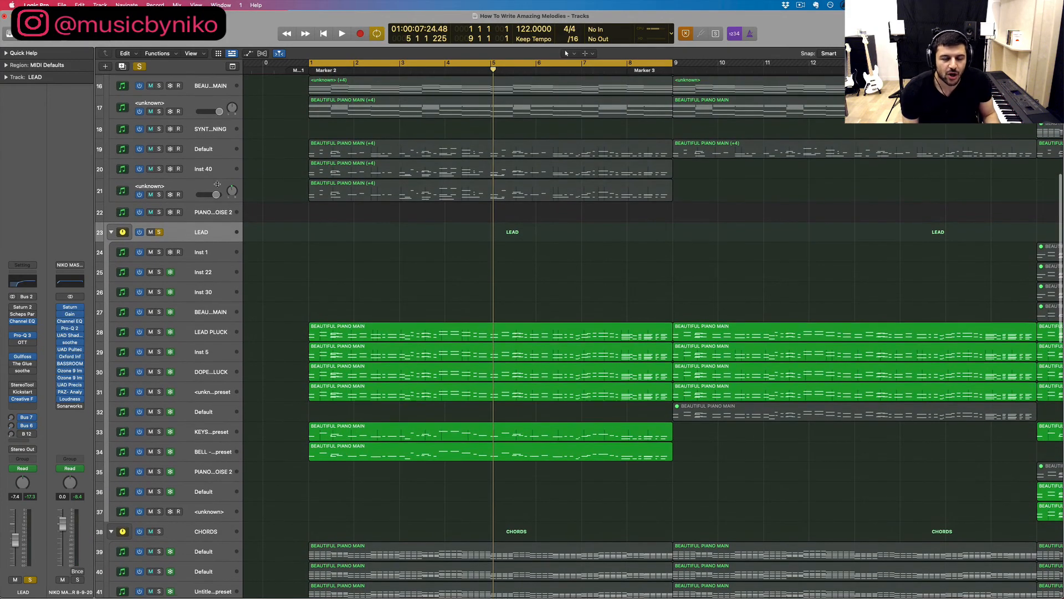
pyautogui.scroll(8, 247, 179)
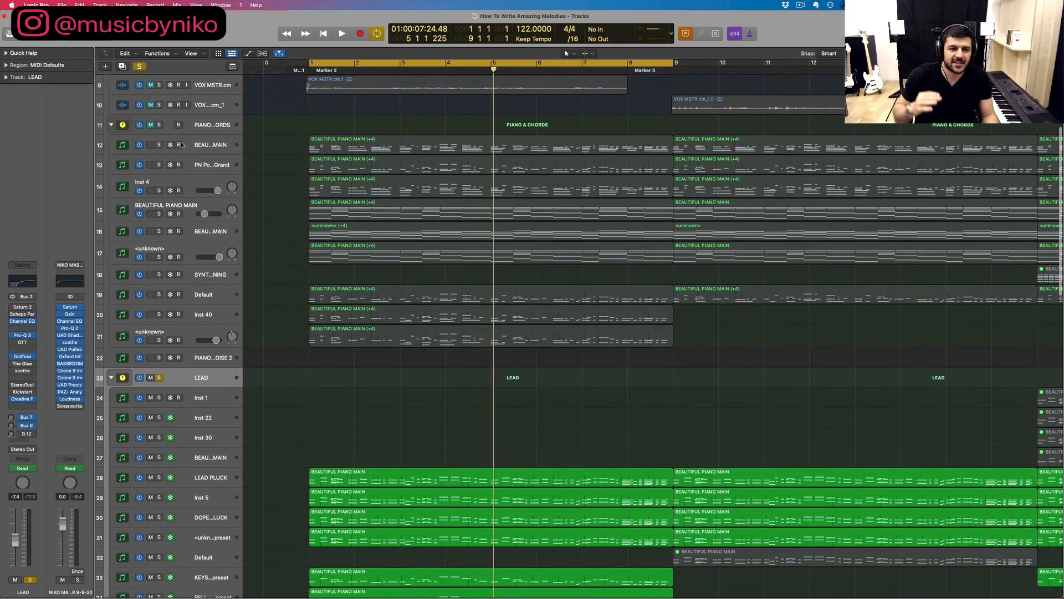
pyautogui.click(203, 127)
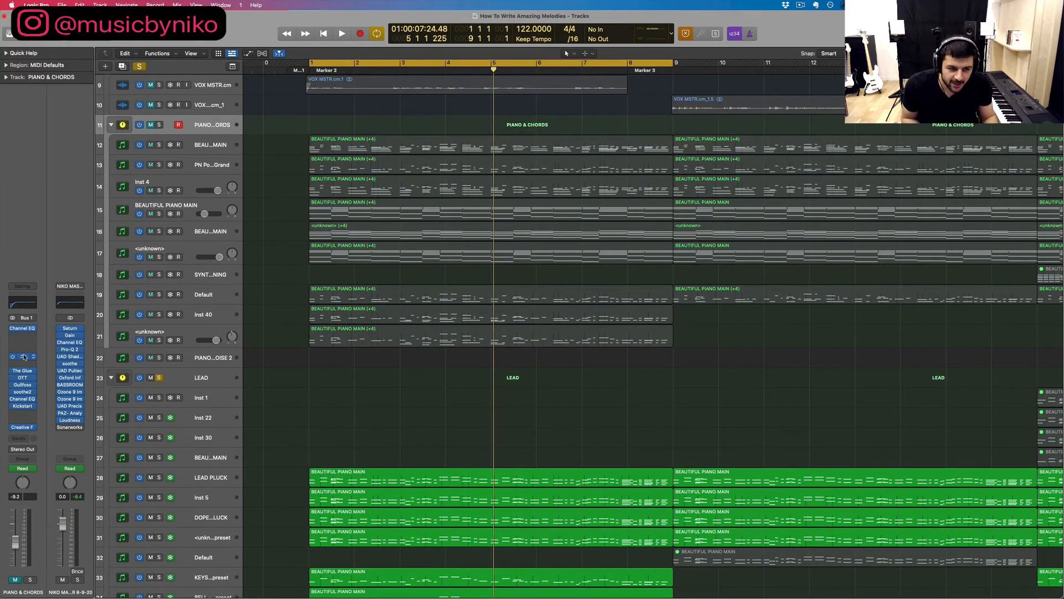
pyautogui.click(24, 357)
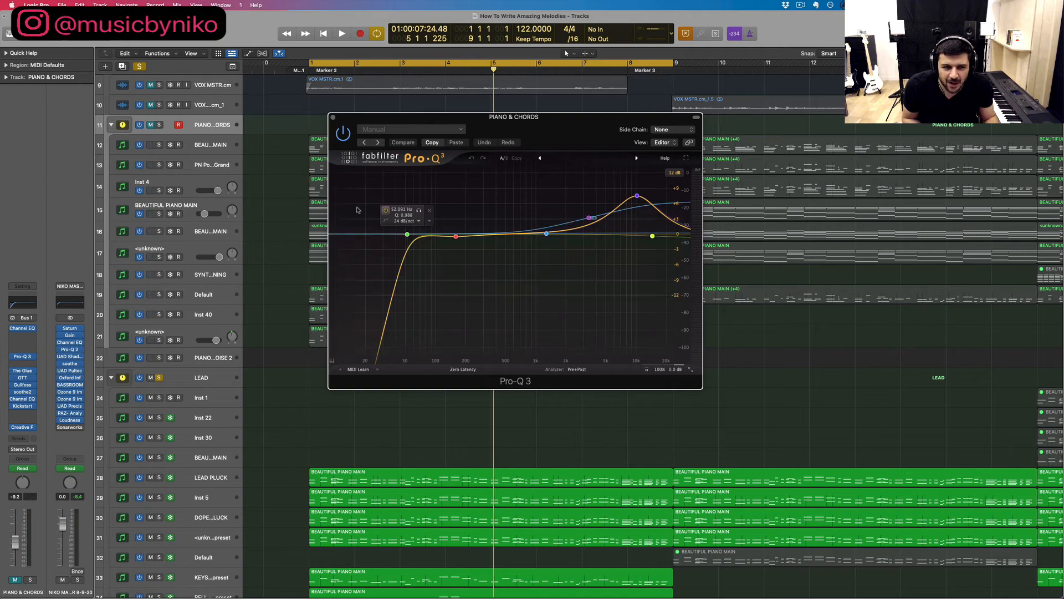
# Step: Solo PIANO & CHORDS with the LEAD stack muted, audition it through Pro-Q 3, and close the plug-in
pyautogui.click(159, 125)
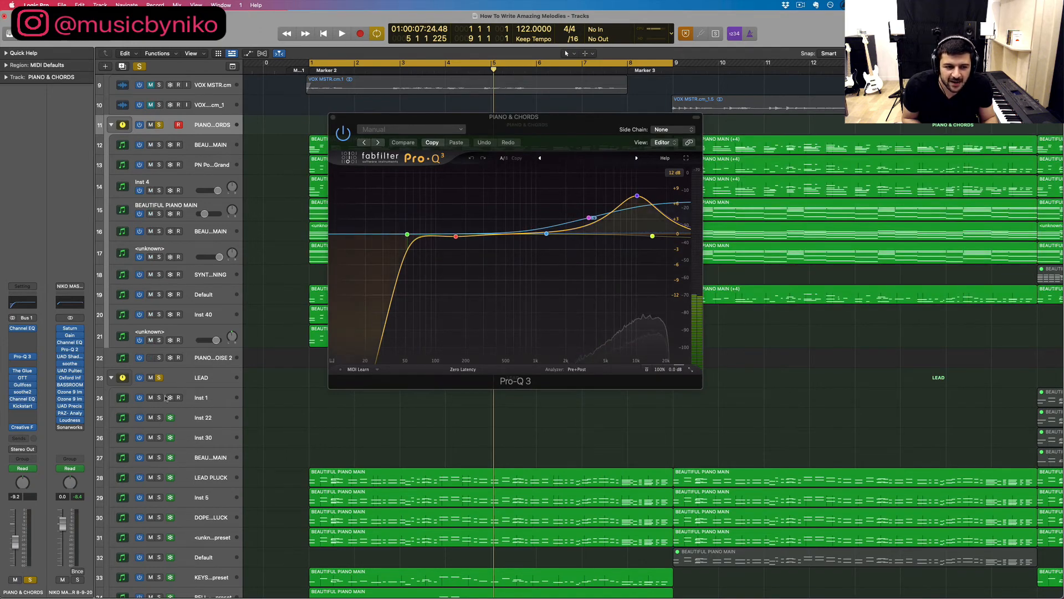
pyautogui.click(151, 377)
pyautogui.press('space')
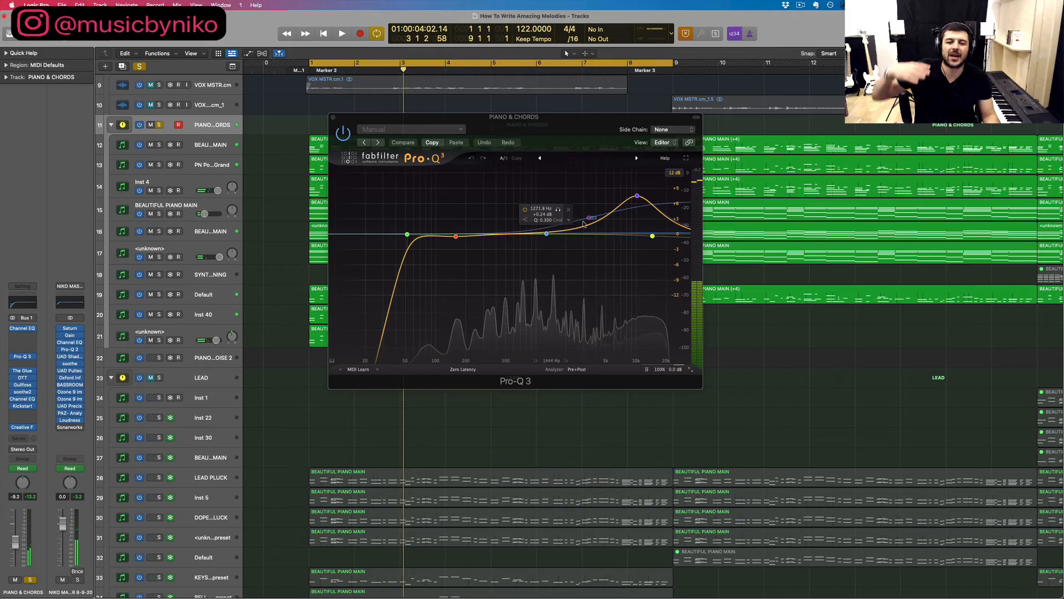
pyautogui.click(333, 118)
# Step: Clear the existing solos, solo only the CHORDS stack on track 38, and start playing the cycle
pyautogui.scroll(-10, 360, 247)
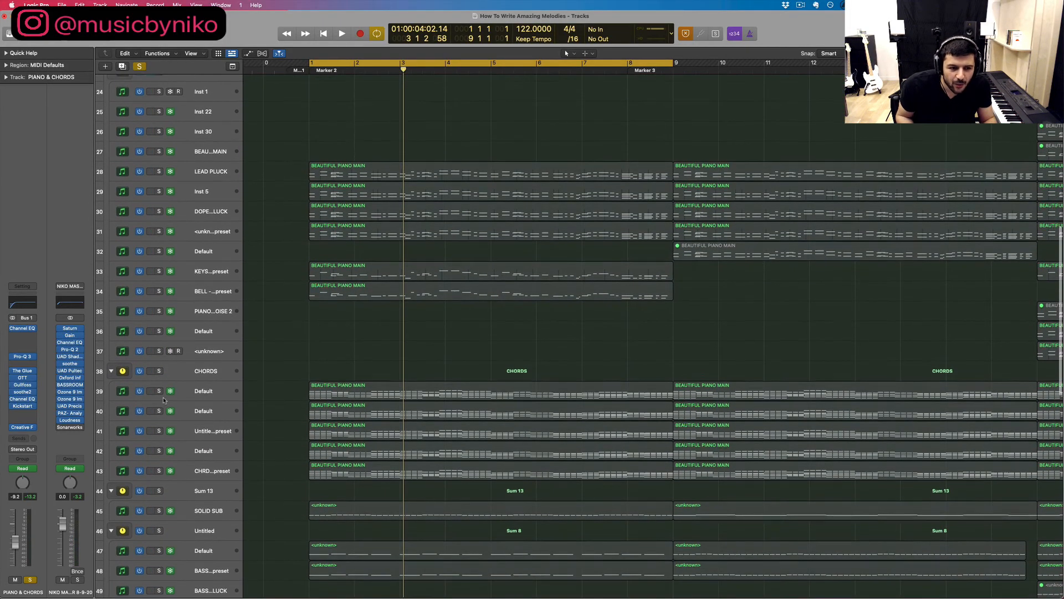
pyautogui.click(158, 370)
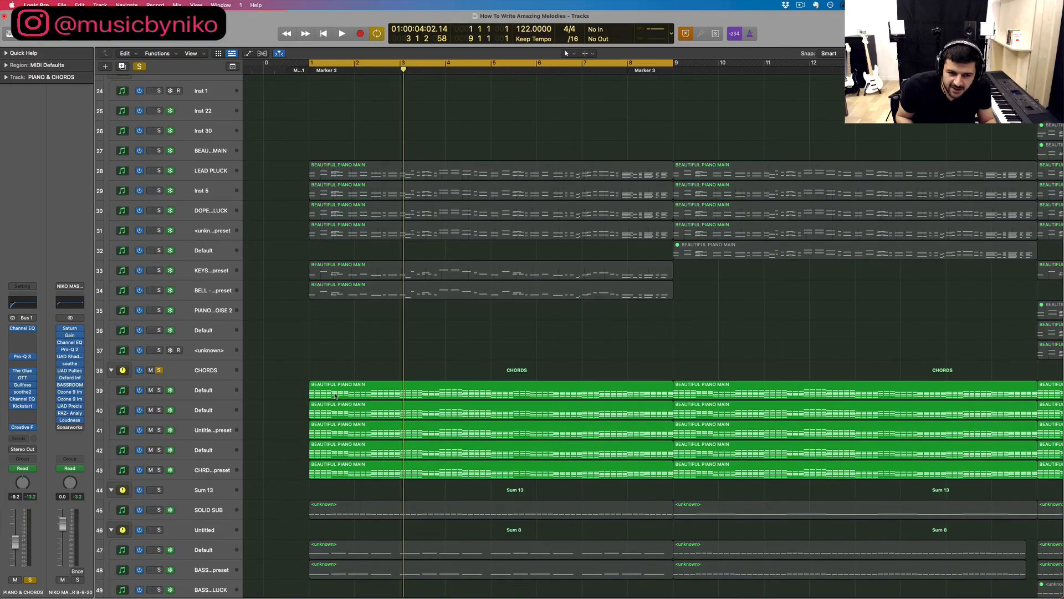
pyautogui.scroll(5, 338, 360)
pyautogui.scroll(-4, 360, 225)
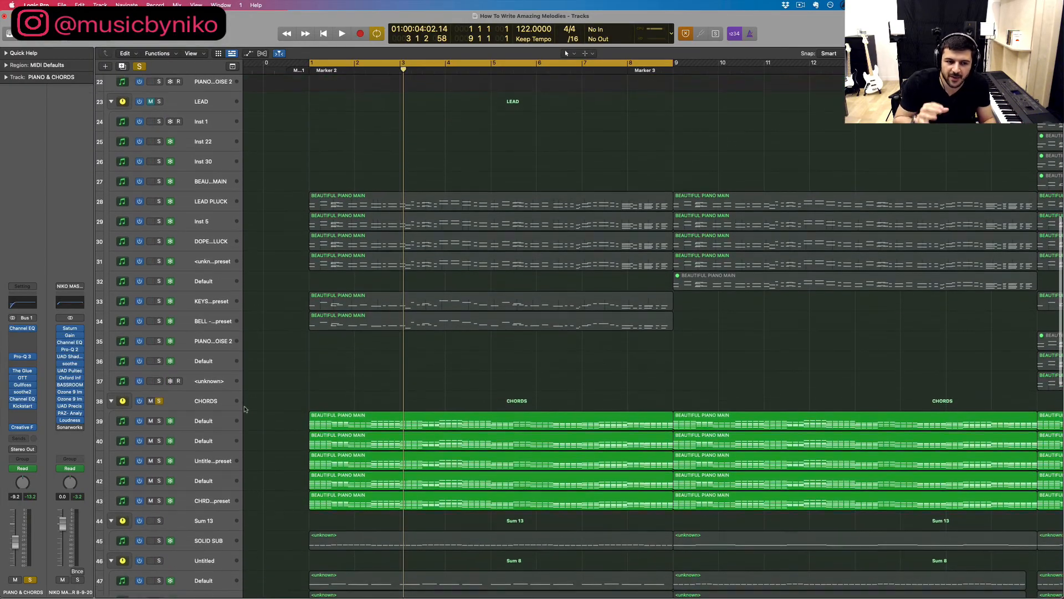
pyautogui.scroll(4, 151, 392)
pyautogui.scroll(-1, 150, 477)
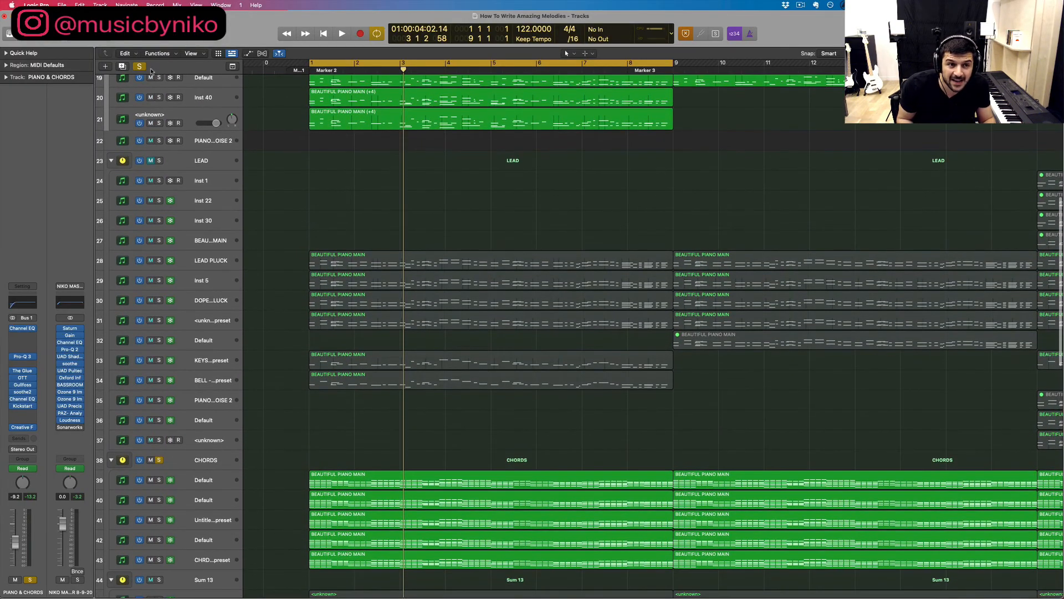
pyautogui.click(158, 465)
pyautogui.scroll(-3, 271, 262)
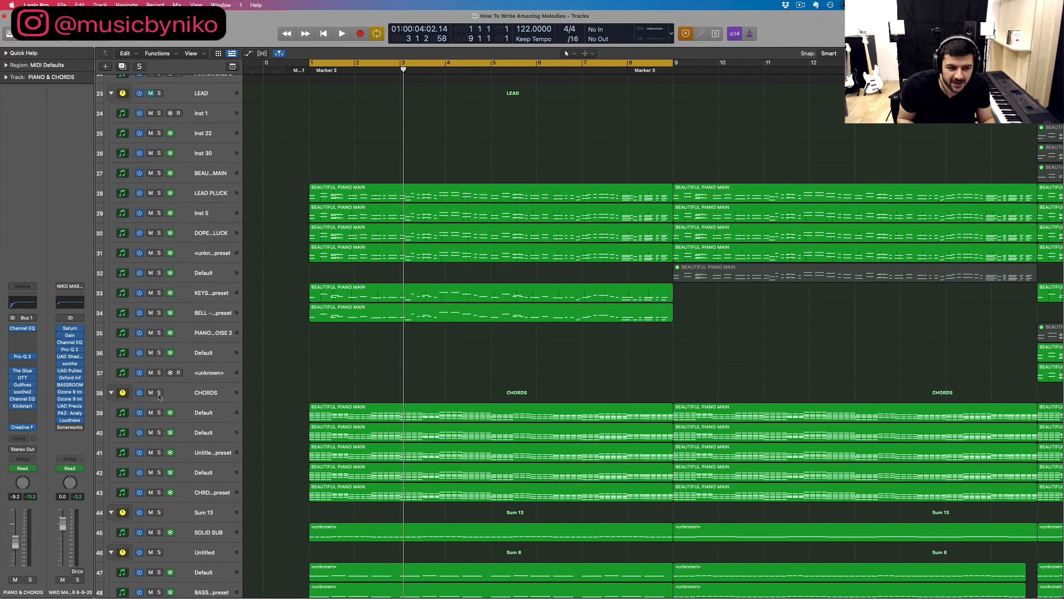
pyautogui.click(159, 393)
pyautogui.scroll(-3, 159, 396)
pyautogui.press('space')
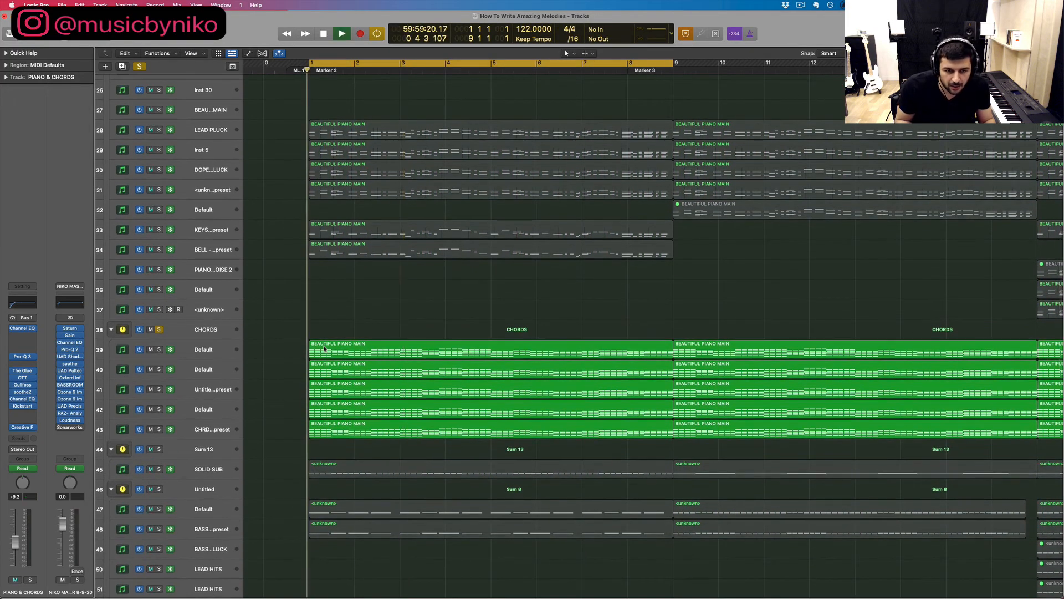
# Step: Select the CHORDS stack, view its Pro-Q 3 equalizer during playback, and stop with the plug-in closed
pyautogui.click(203, 332)
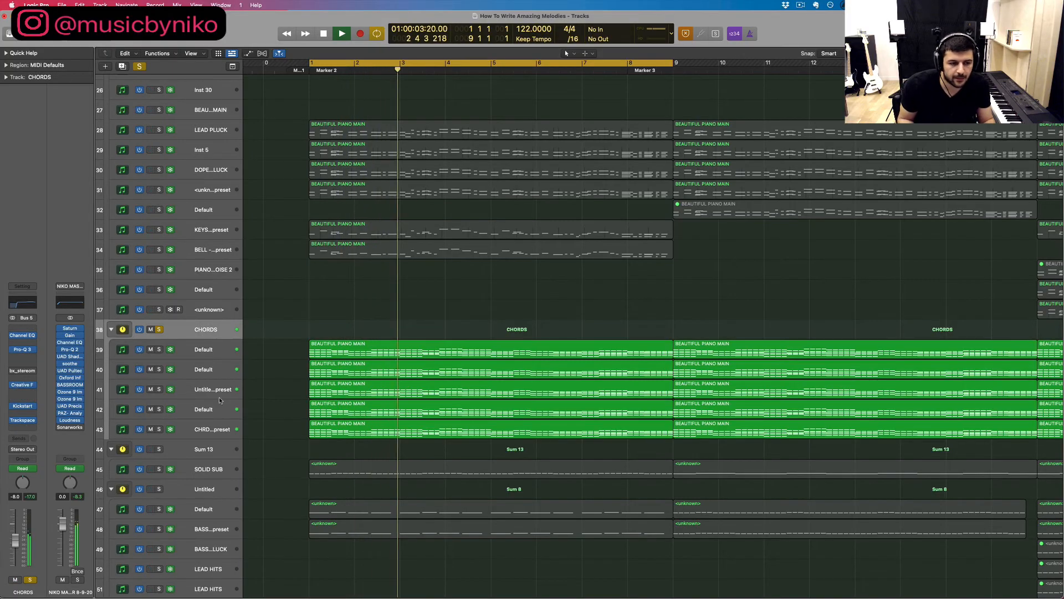
pyautogui.click(22, 349)
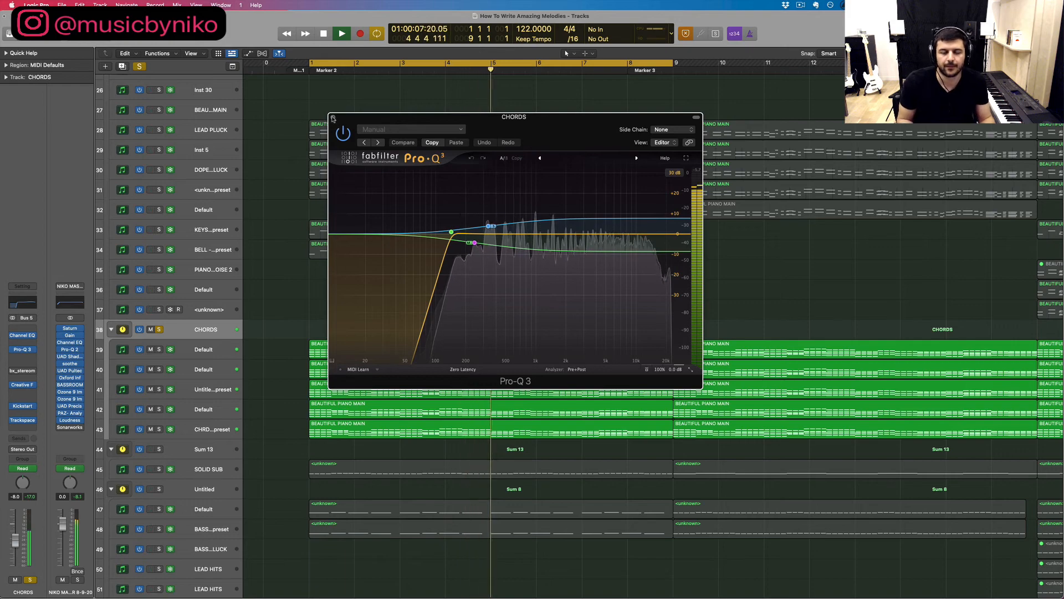
pyautogui.click(333, 118)
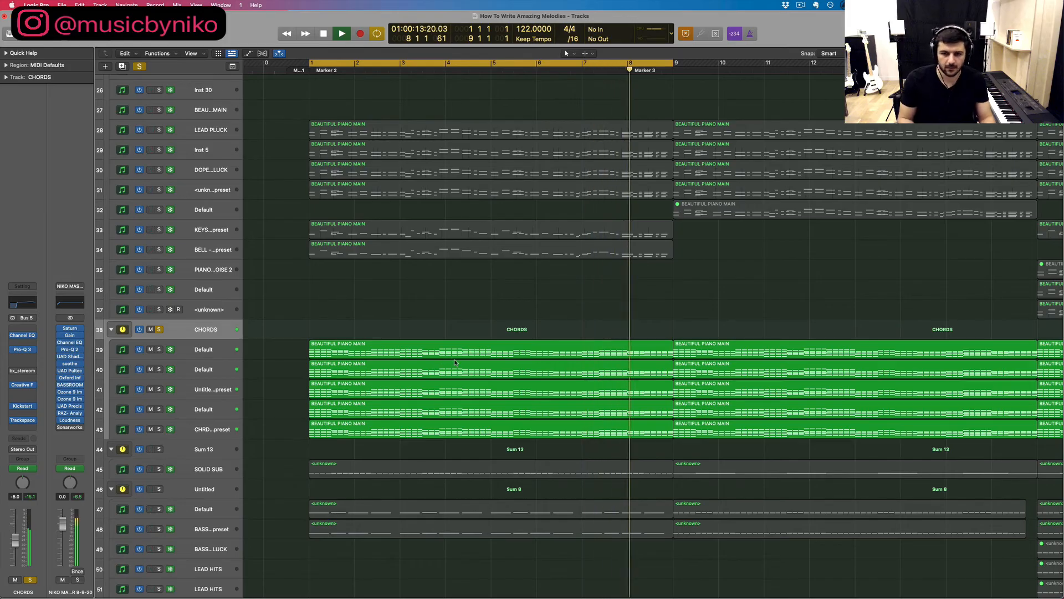
pyautogui.press('space')
# Step: Move the solo from the CHORDS stack to SOLID SUB on track 45 and the bass stack on track 46
pyautogui.scroll(-2, 454, 363)
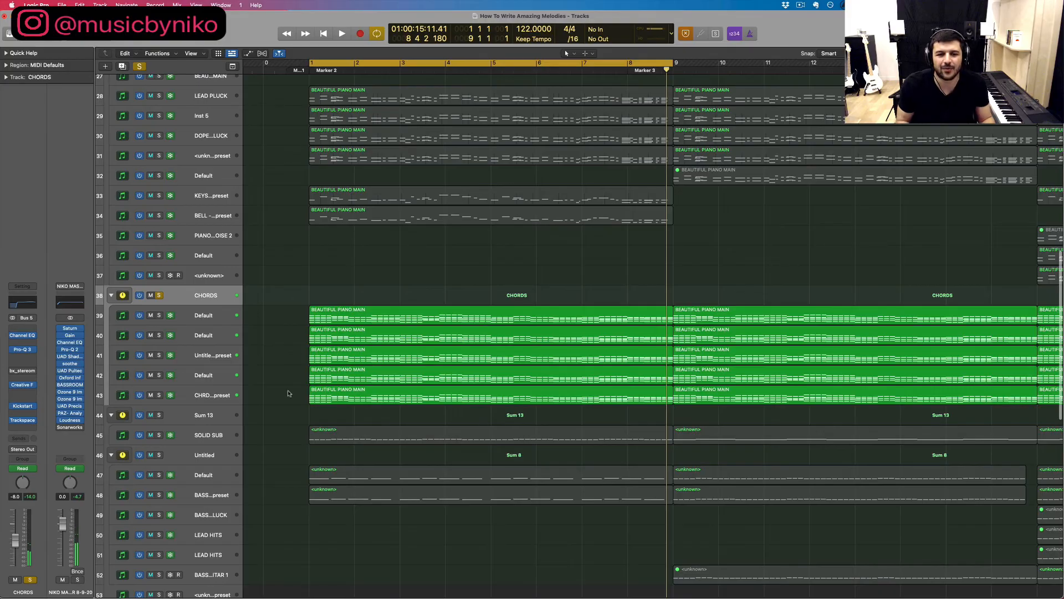
pyautogui.scroll(-4, 342, 323)
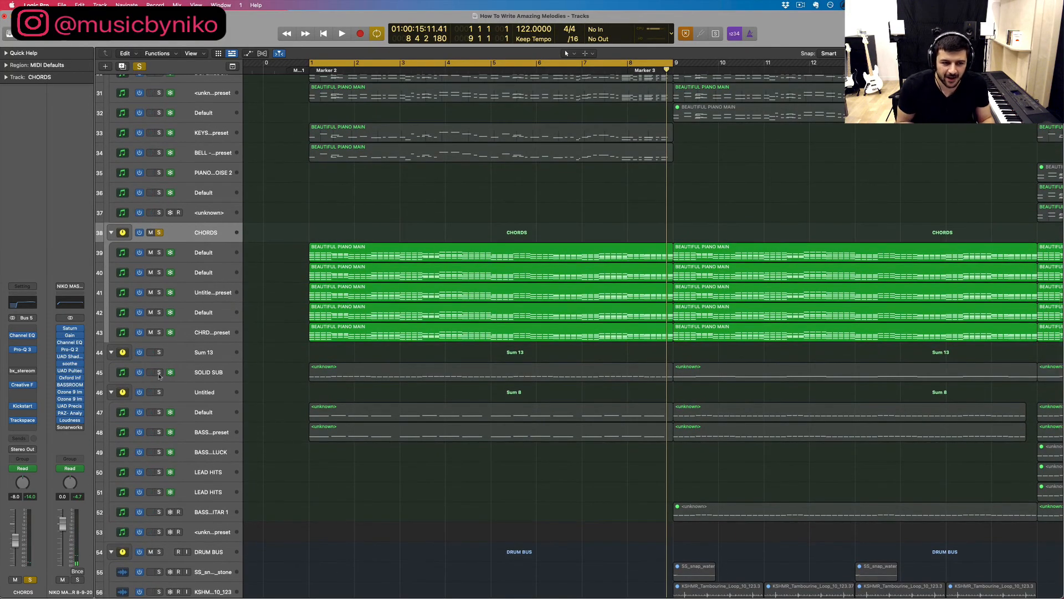
pyautogui.click(159, 373)
pyautogui.click(159, 392)
pyautogui.click(158, 233)
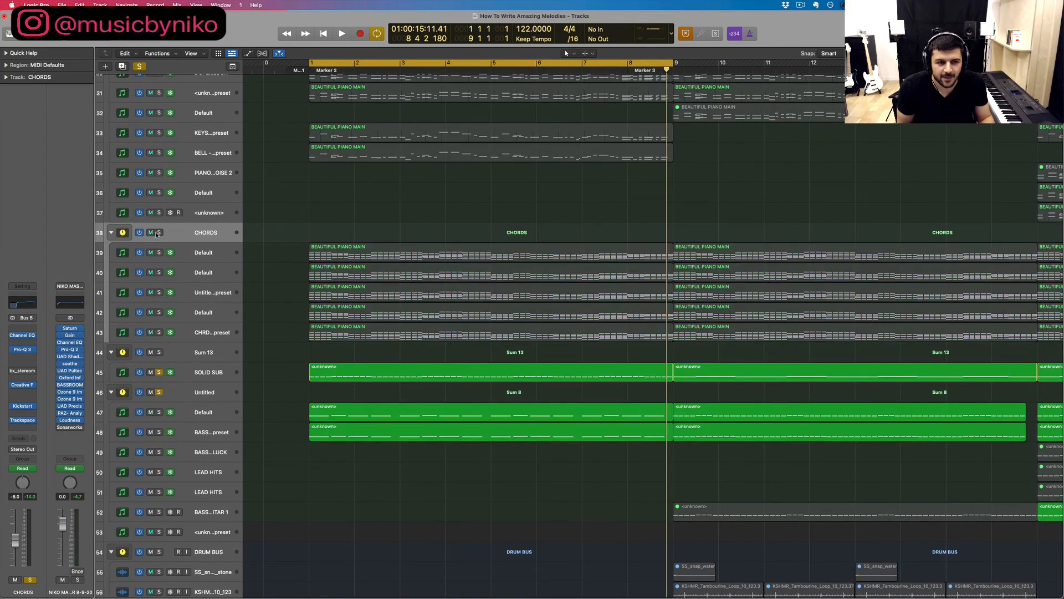
# Step: Play the soloed sub and bass layers in the cycle and select the bass stack on track 46
pyautogui.scroll(-6, 404, 366)
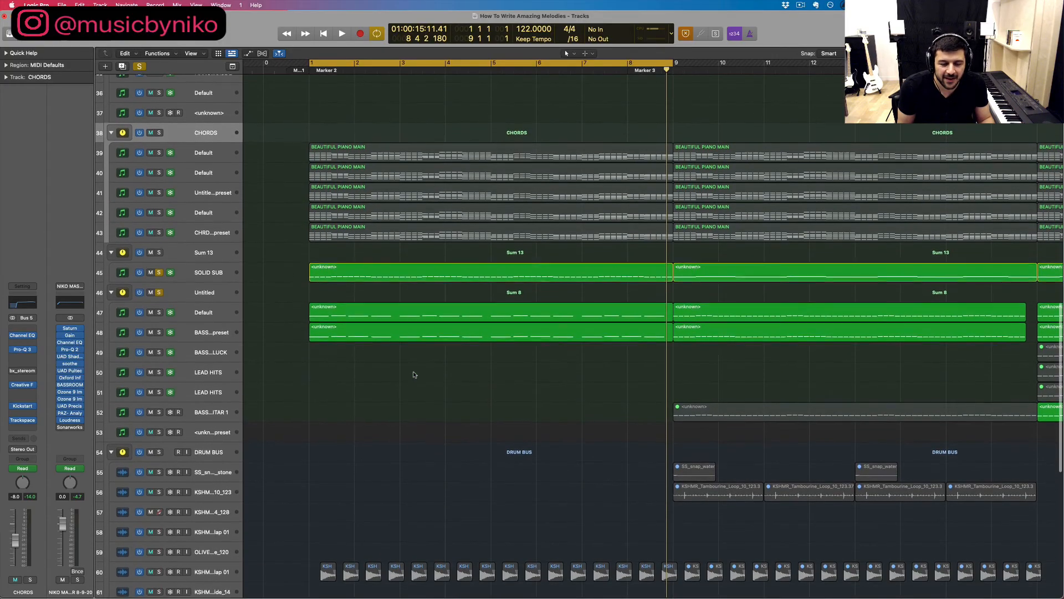
pyautogui.press('space')
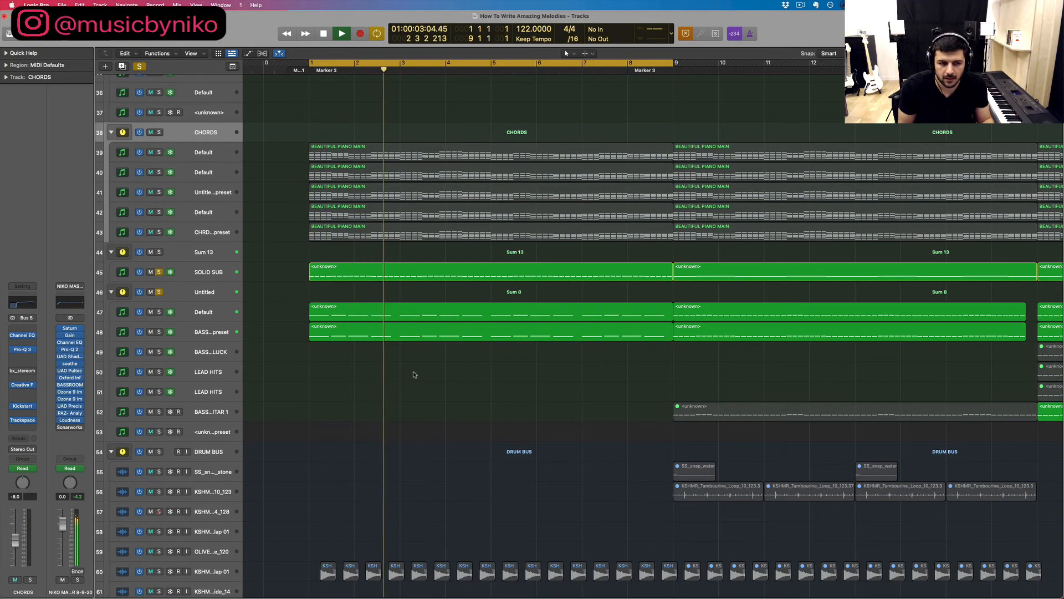
pyautogui.click(192, 294)
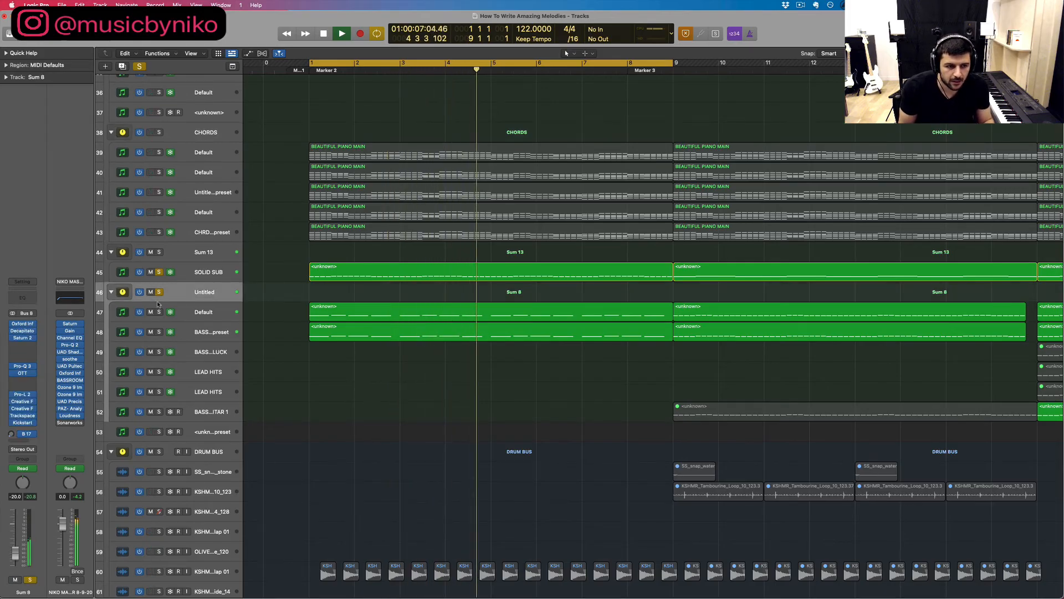
# Step: Stop playback and add the KSHMR clap on track 60 to the solo
pyautogui.scroll(-5, 168, 295)
pyautogui.press('space')
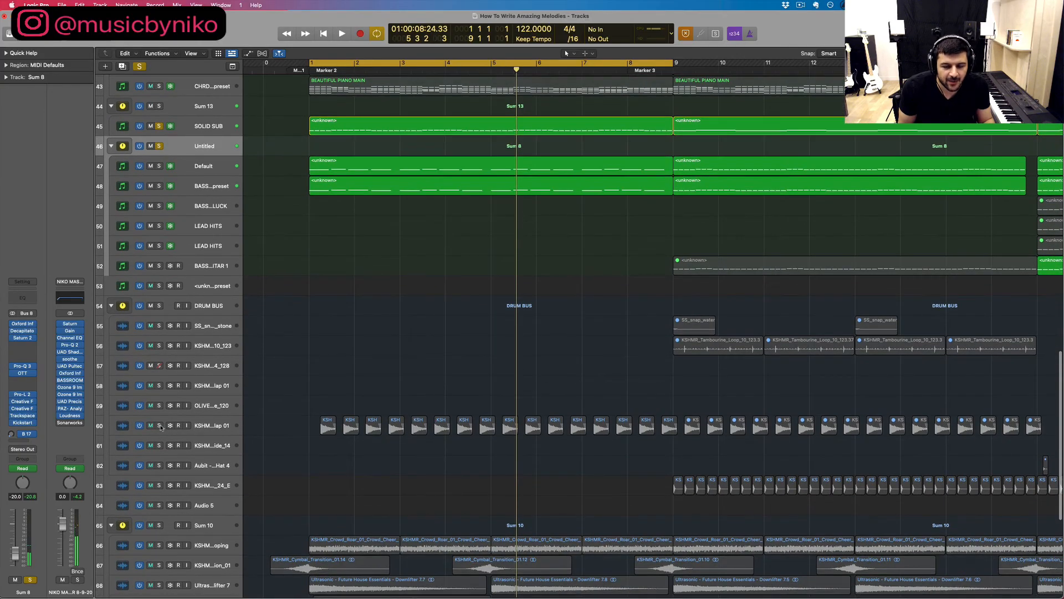
pyautogui.click(159, 425)
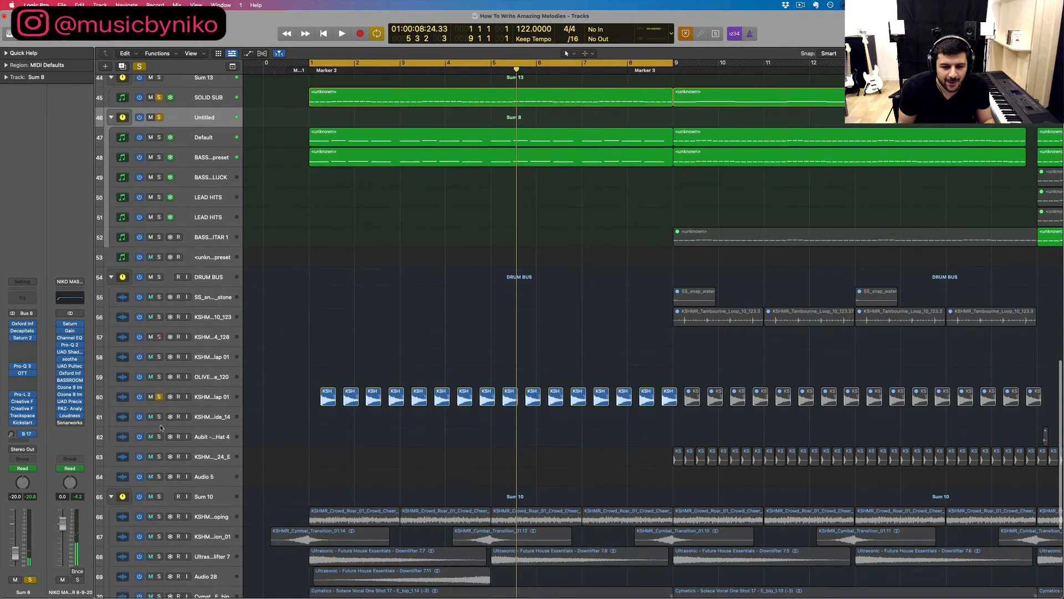
# Step: Play the cycle from its start and take SOLID SUB and the bass stack out of the solo, leaving only the clap on track 60
pyautogui.scroll(-2, 171, 463)
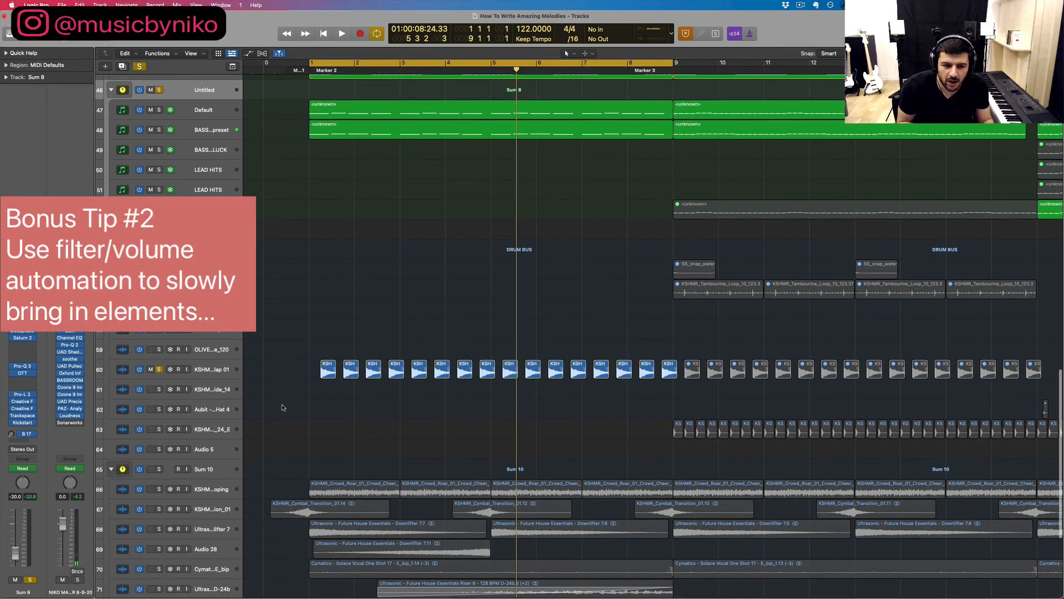
pyautogui.press('Return')
pyautogui.press('space')
pyautogui.scroll(1, 283, 417)
pyautogui.scroll(3, 285, 413)
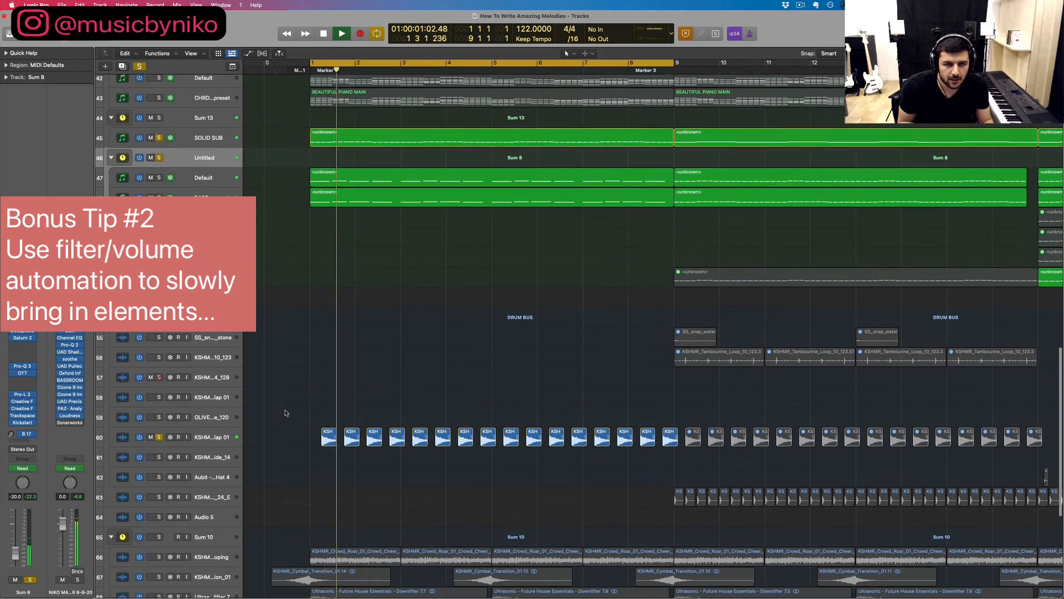
pyautogui.click(159, 156)
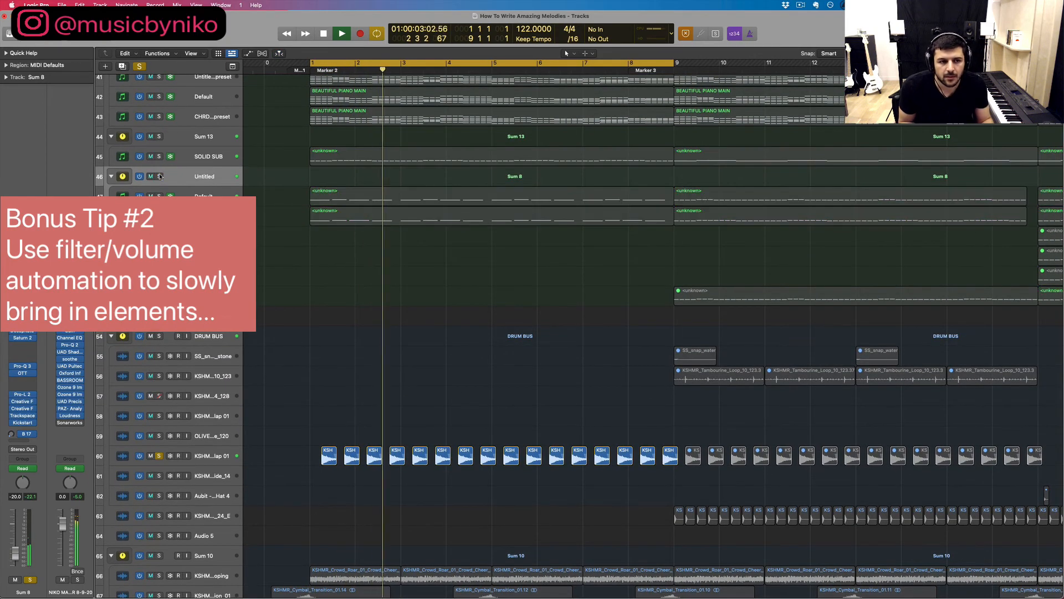
# Step: Select the KSHMR Stadium Clap 01 track and show the automation lanes during playback
pyautogui.scroll(-2, 210, 424)
pyautogui.click(209, 423)
pyautogui.press('a')
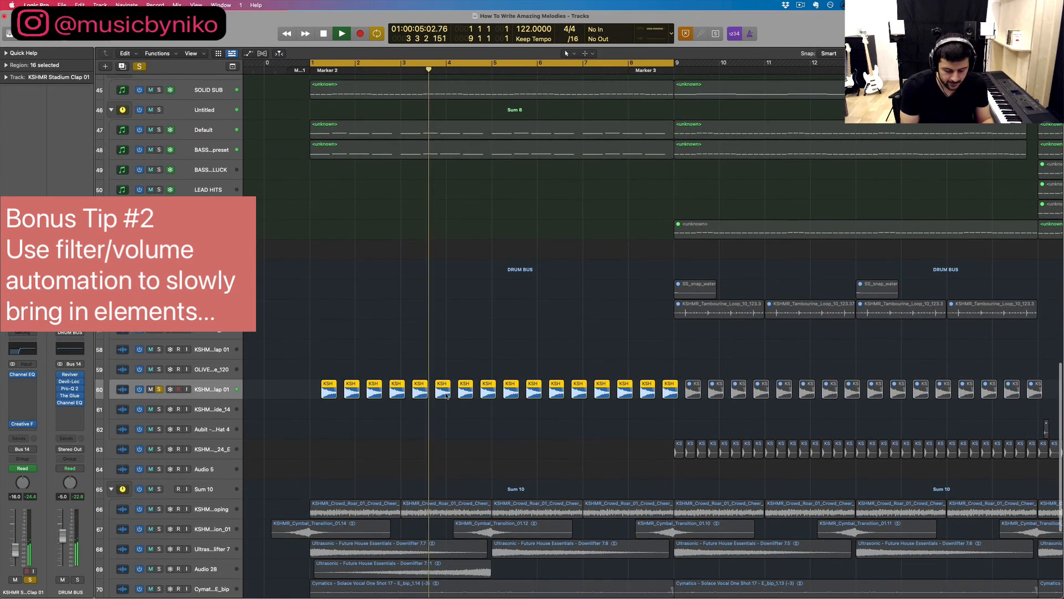
pyautogui.scroll(-1, 429, 365)
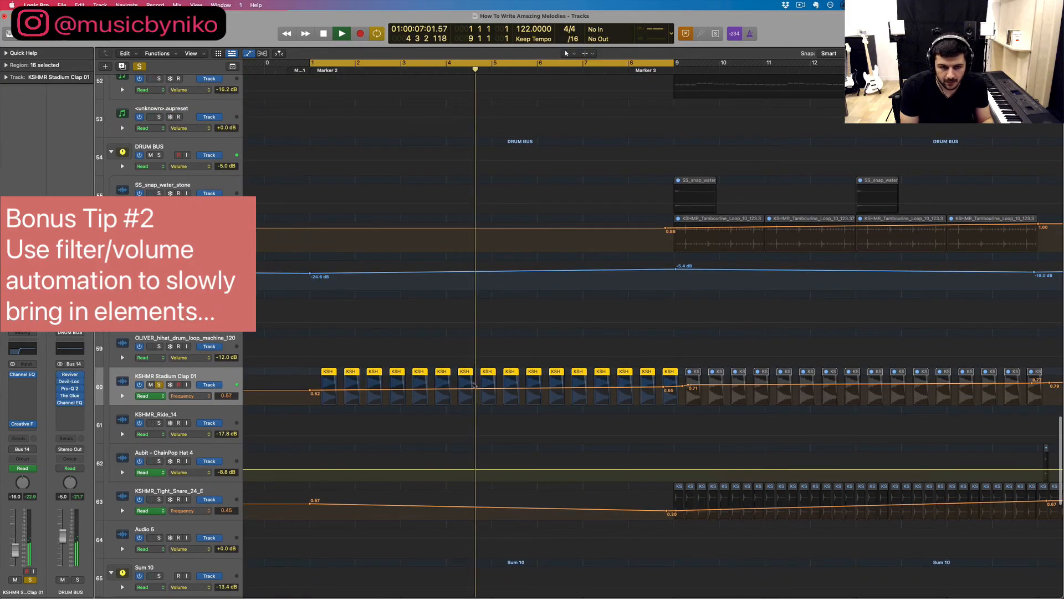
# Step: View the clap's Creative Filter cutoff movement during playback, then stop and close the plug-in
pyautogui.click(23, 424)
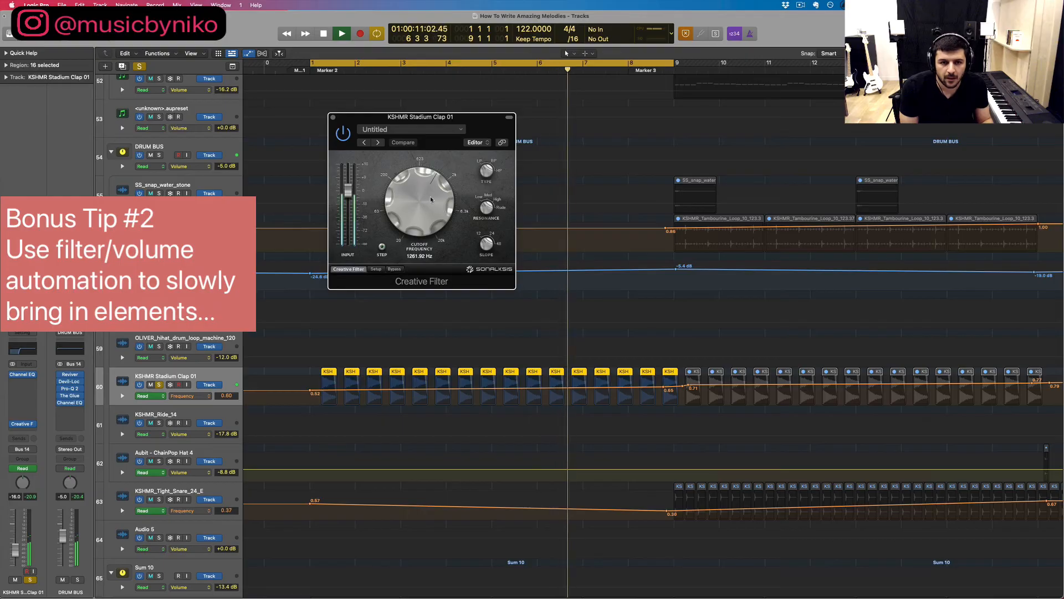
pyautogui.click(322, 34)
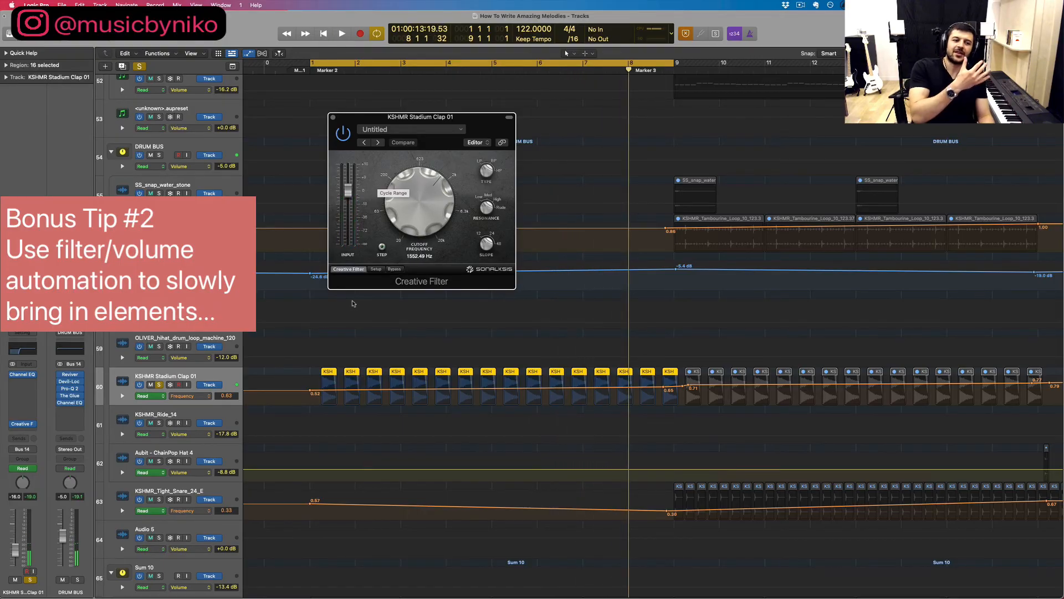
pyautogui.scroll(-2, 420, 427)
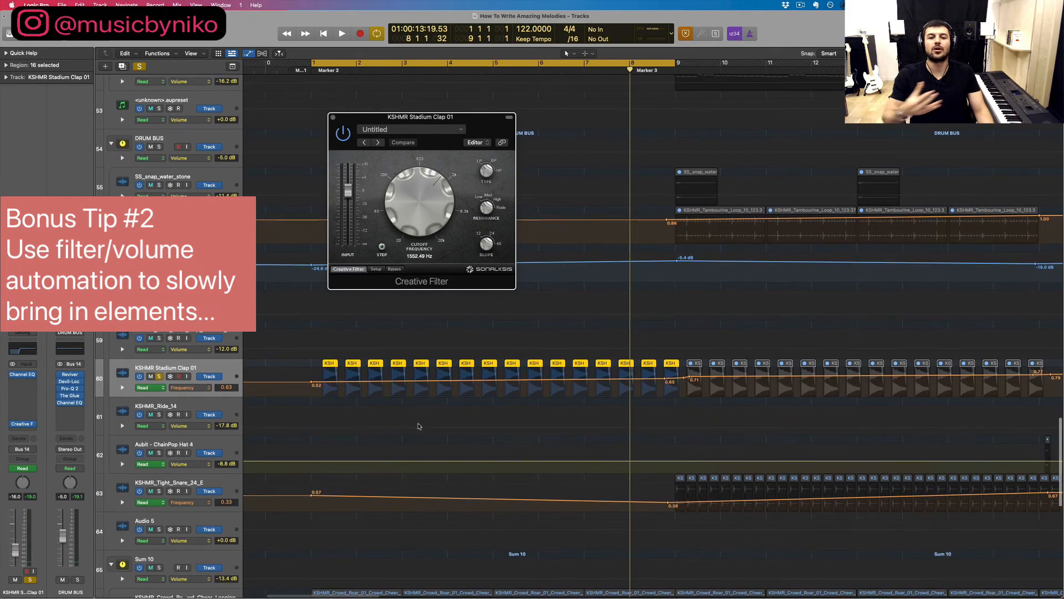
pyautogui.click(333, 118)
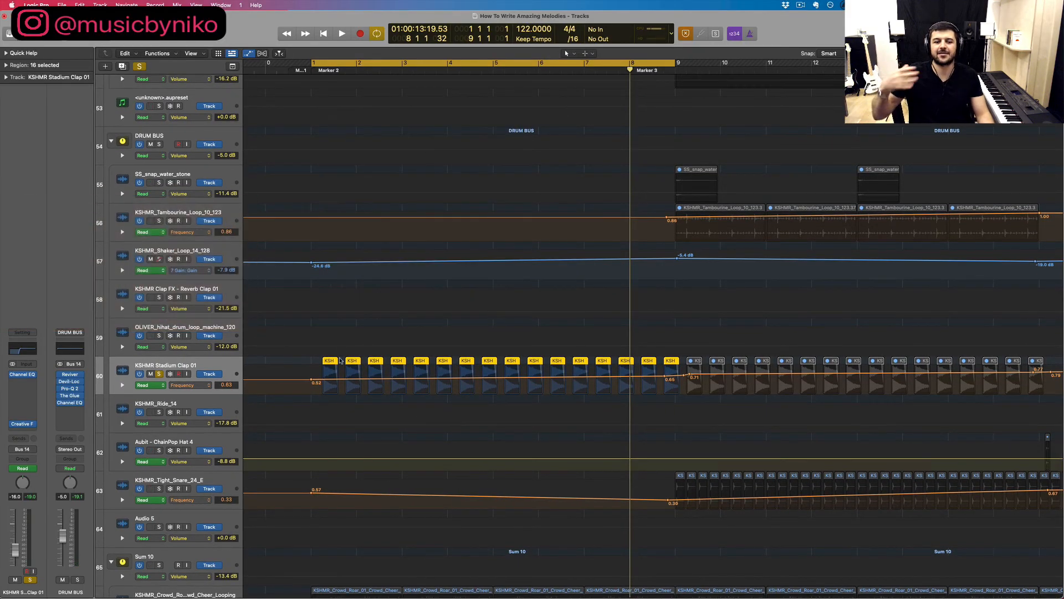
# Step: Move the solo from the clap to the Sum 10 stack on track 65 and the crowd roar on track 66
pyautogui.scroll(-10, 340, 361)
pyautogui.click(158, 314)
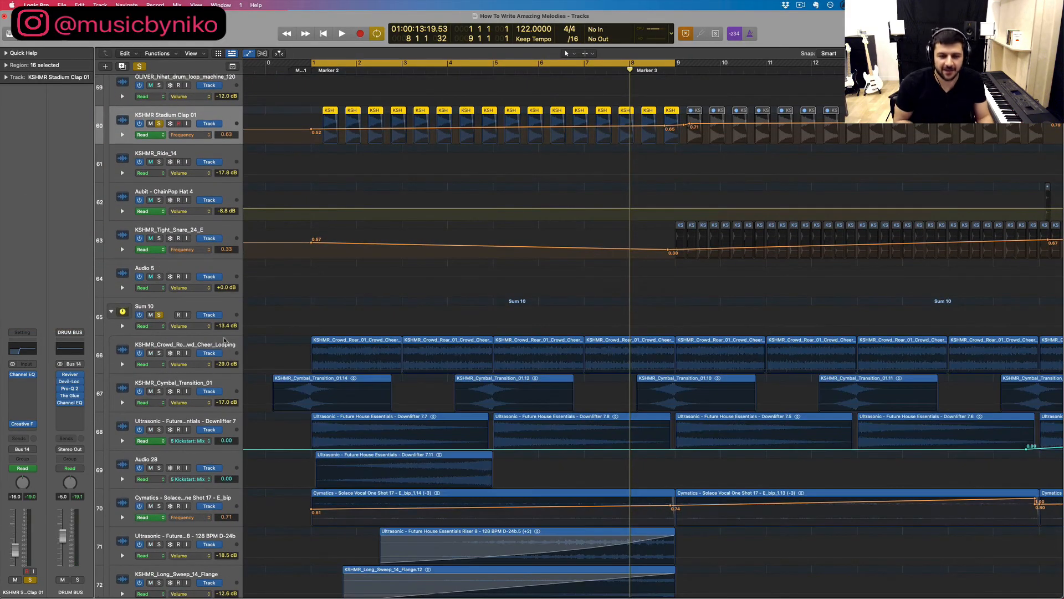
pyautogui.scroll(-2, 287, 344)
pyautogui.click(158, 332)
pyautogui.scroll(3, 156, 222)
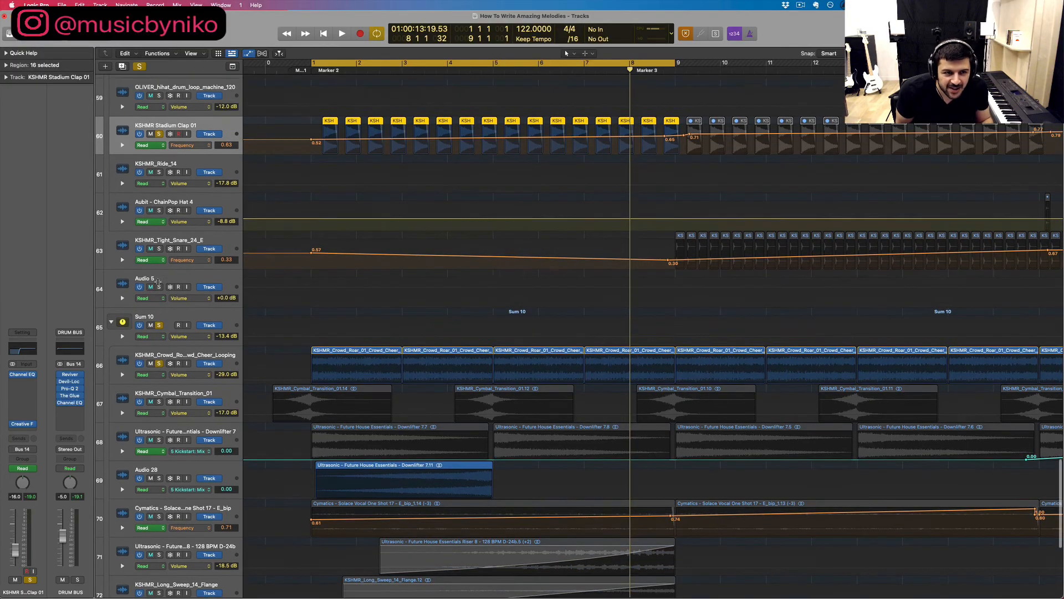
pyautogui.scroll(-5, 485, 256)
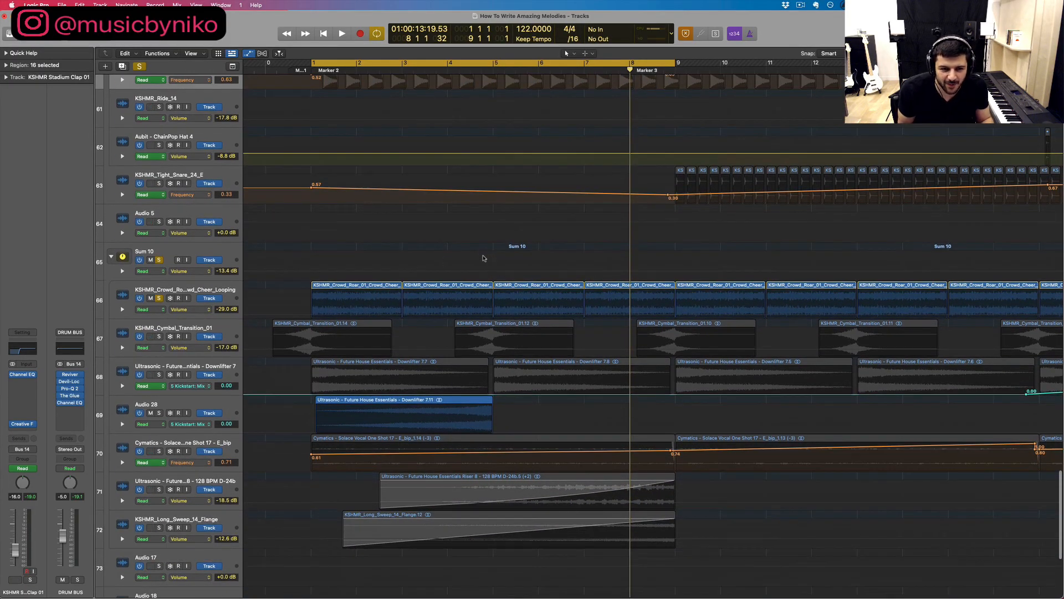
# Step: Add the cymbal transition, downlifter, vocal one shot, riser and long sweep on tracks 67, 68 and 70–72 to the solo and hide automation
pyautogui.click(158, 336)
pyautogui.click(158, 375)
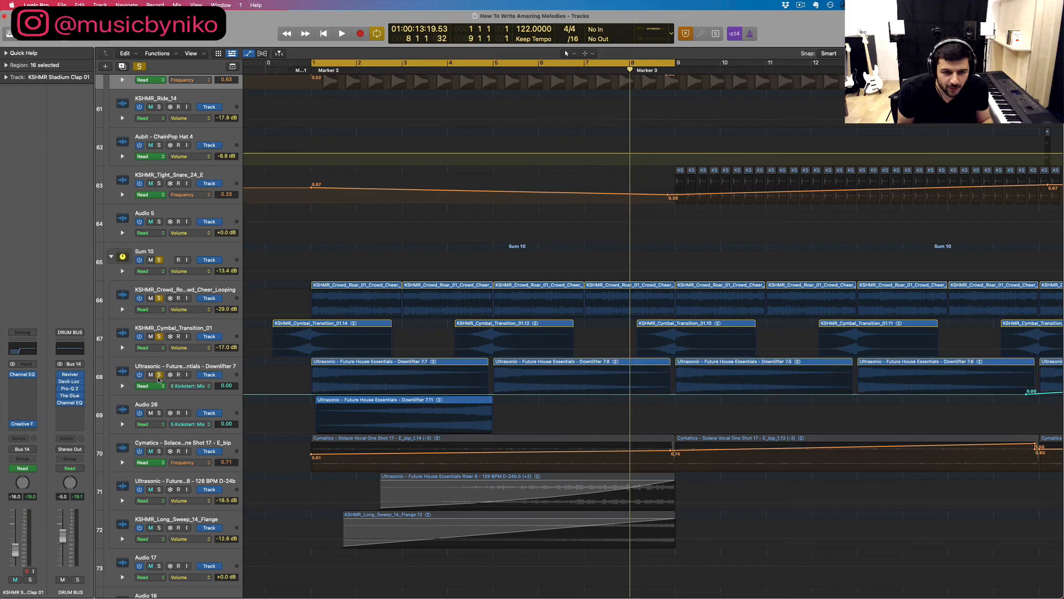
pyautogui.click(159, 490)
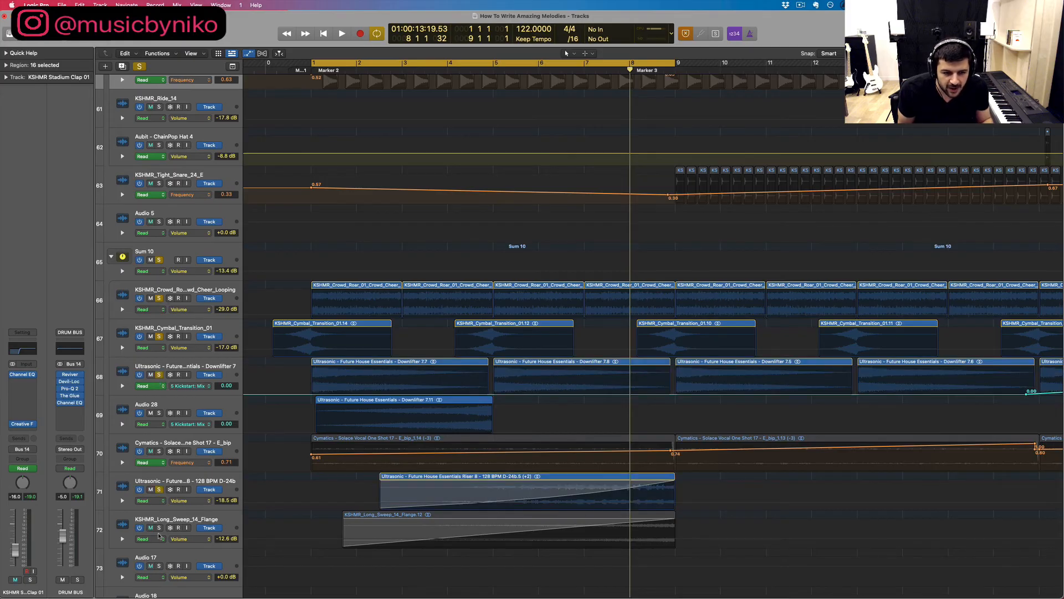
pyautogui.click(159, 527)
pyautogui.click(159, 451)
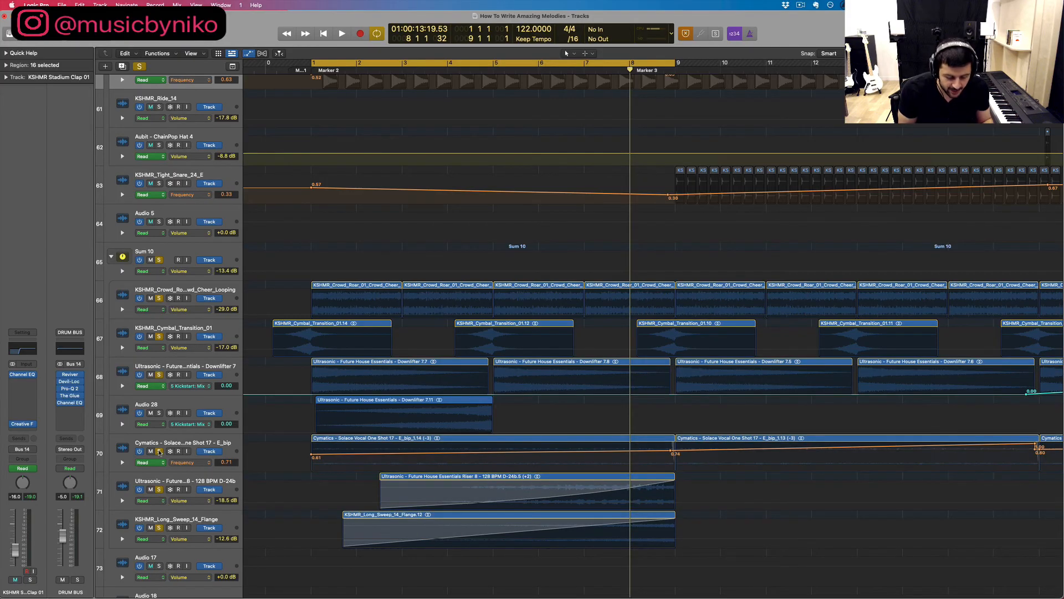
pyautogui.press('a')
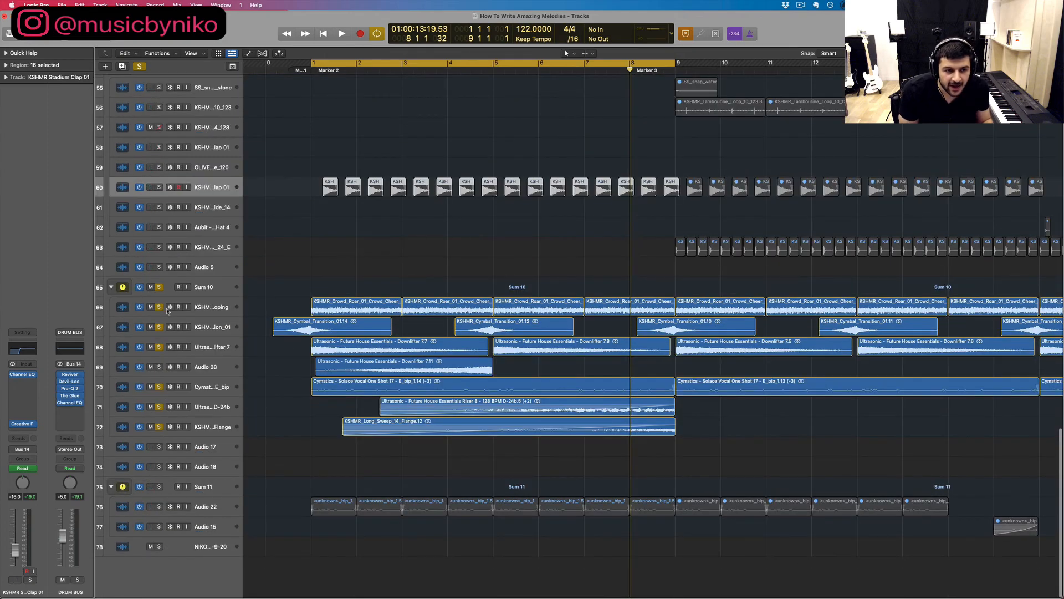
# Step: Reduce the effects solo to the crowd roar and cymbal transition on tracks 66 and 67 and play the cycle
pyautogui.moveTo(158, 388); pyautogui.dragTo(158, 407)
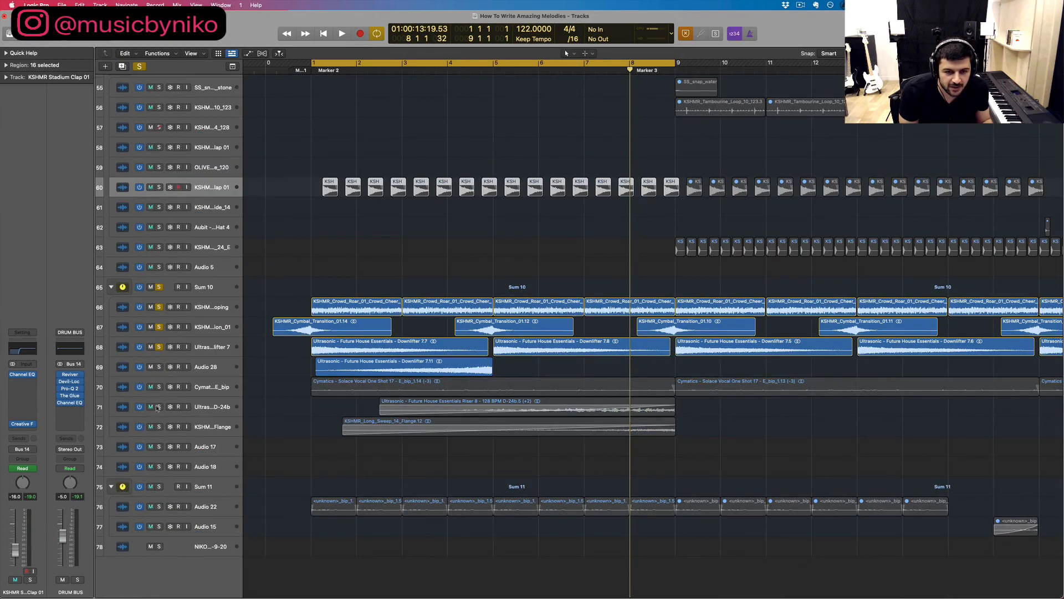
pyautogui.click(159, 346)
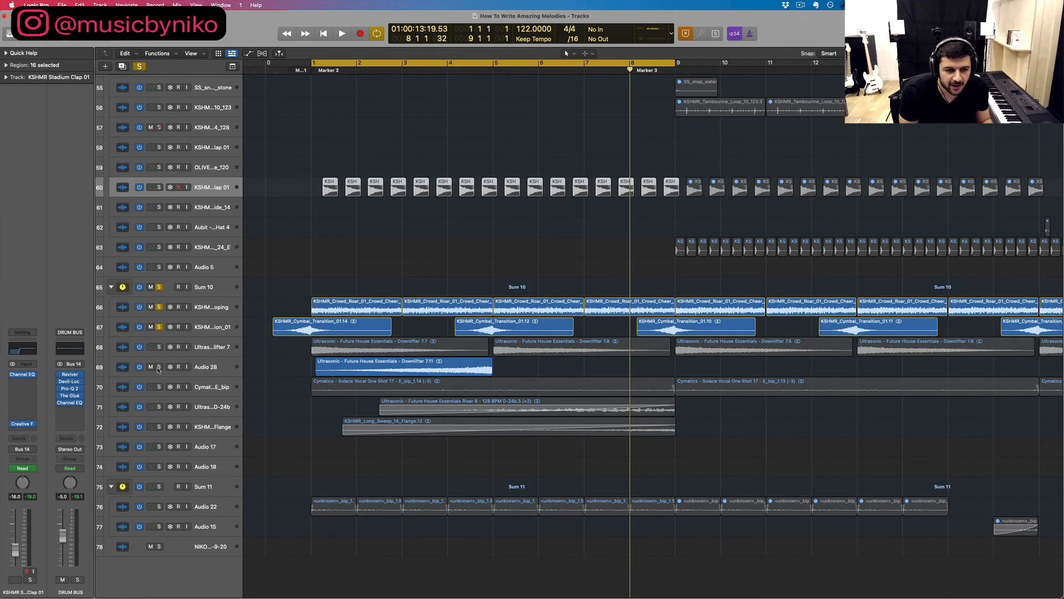
pyautogui.click(159, 367)
pyautogui.press('space')
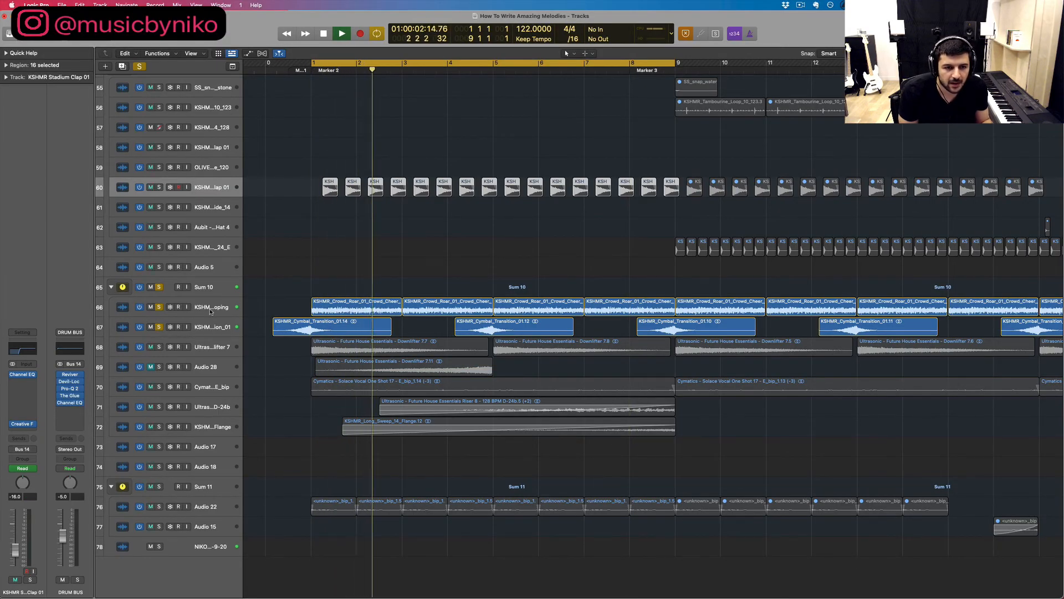
pyautogui.click(150, 327)
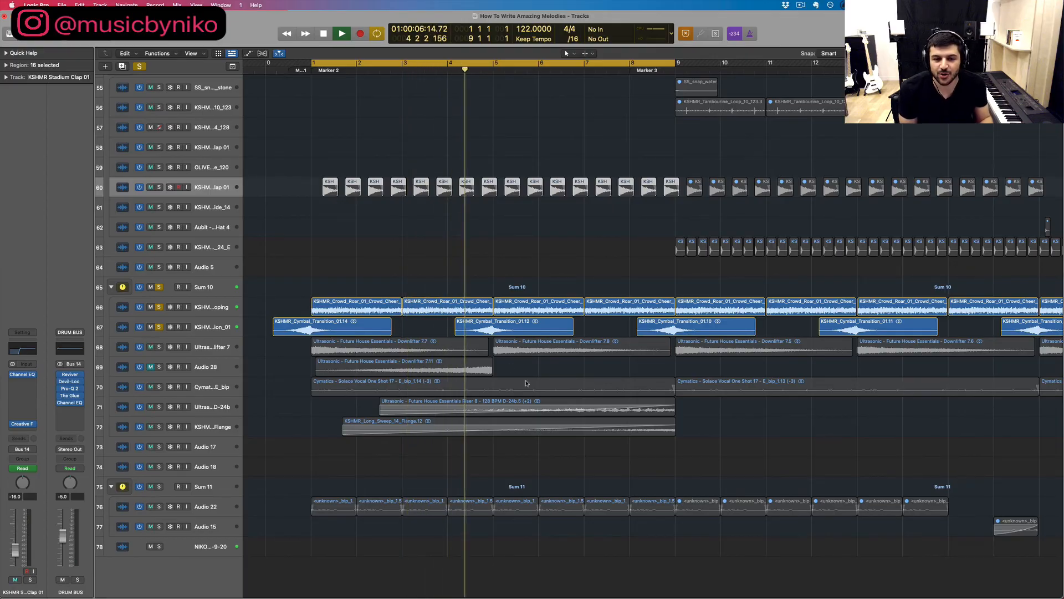
# Step: Bring the effects on tracks 68 to 72 back into the solo during playback, then stop
pyautogui.moveTo(159, 347); pyautogui.dragTo(159, 366)
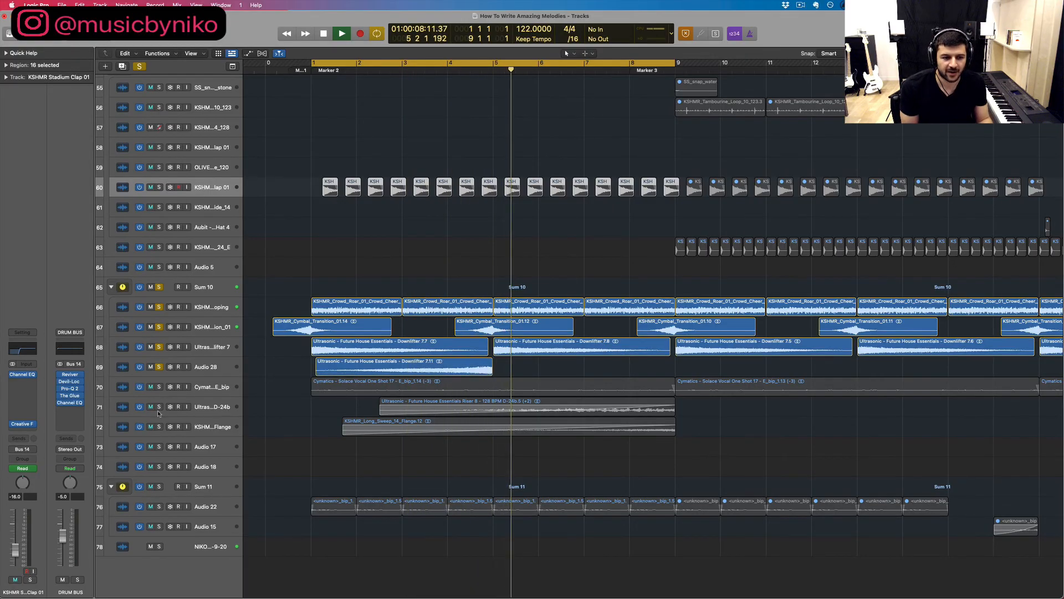
pyautogui.moveTo(158, 413); pyautogui.dragTo(160, 432)
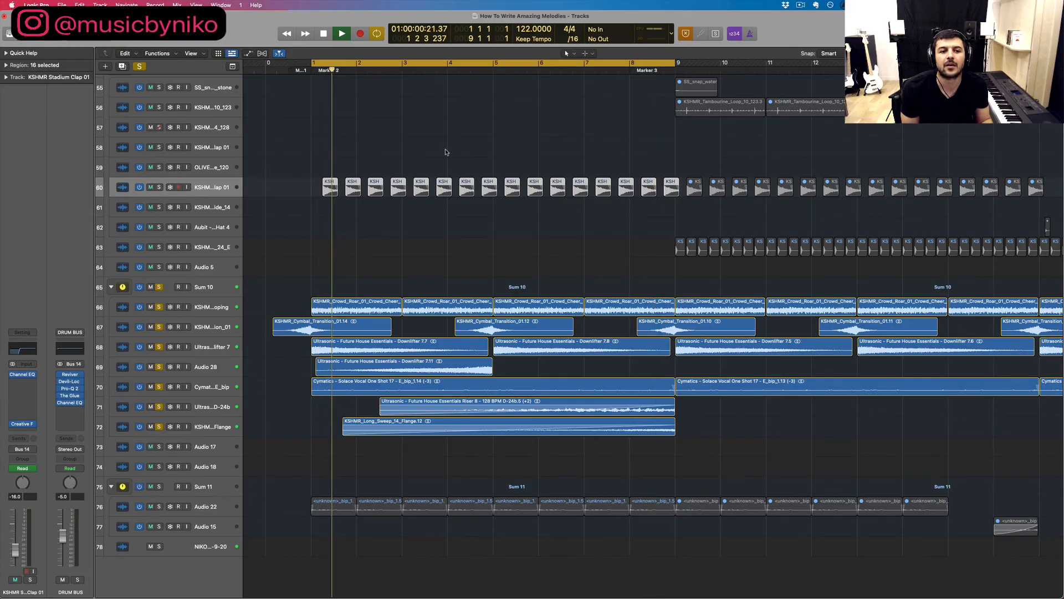
pyautogui.press('space')
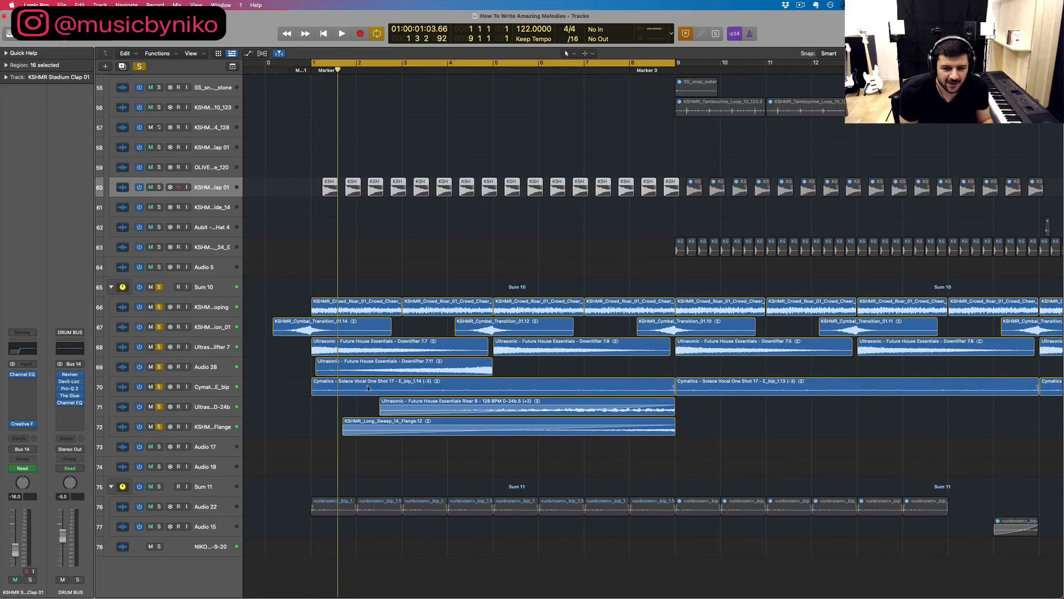
# Step: Move the solo from the Sum 10 effects to Audio 22 on track 76, play it, select its track and stop
pyautogui.click(158, 508)
pyautogui.moveTo(158, 426); pyautogui.dragTo(161, 298)
pyautogui.press('space')
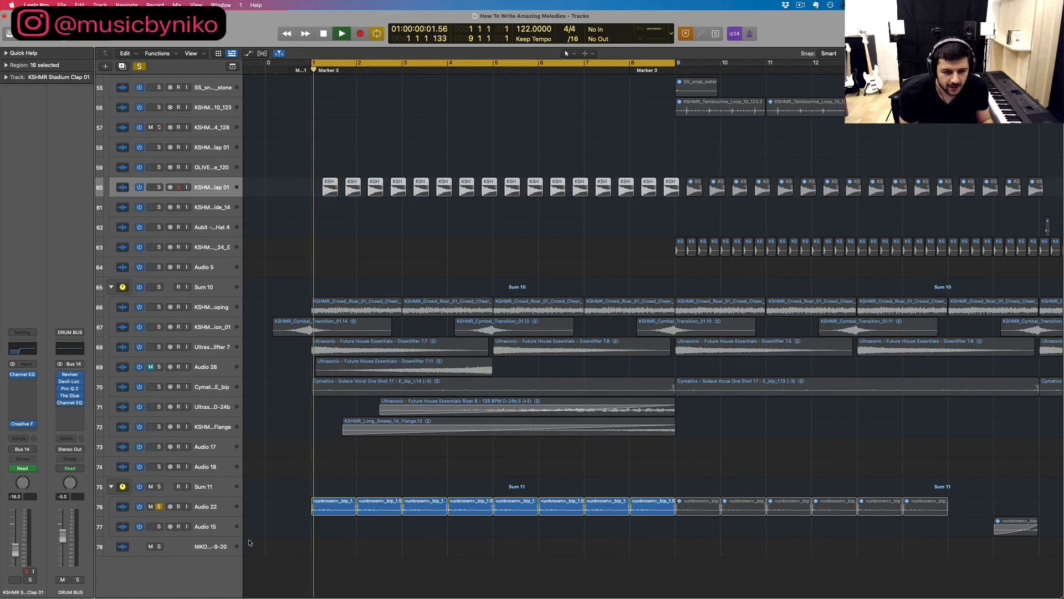
pyautogui.click(204, 514)
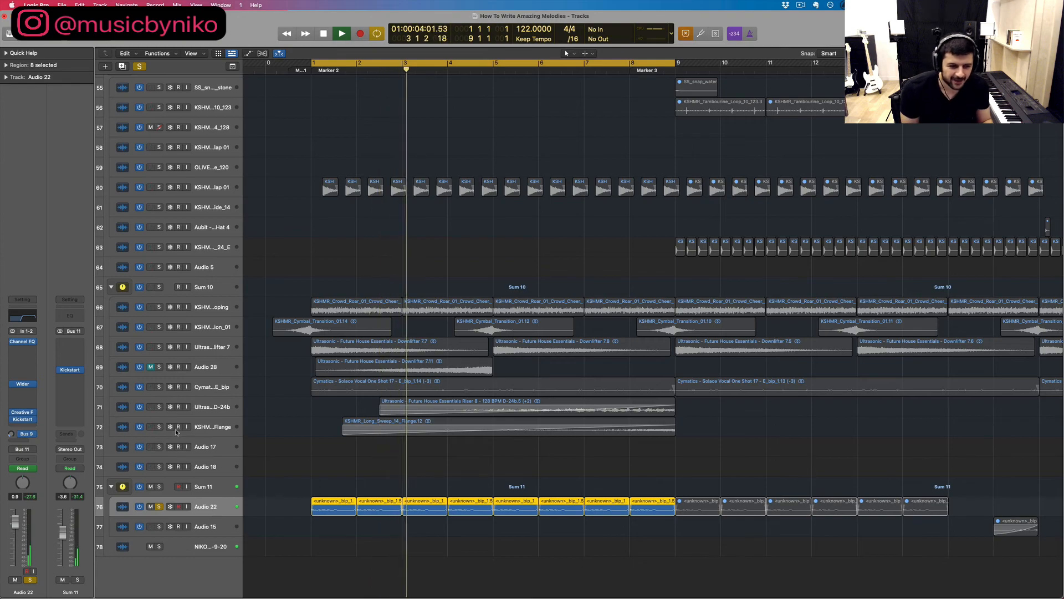
pyautogui.press('space')
# Step: Clear all solos and extend the start of the cycle range back to 0 4 1 1
pyautogui.scroll(-6, 340, 240)
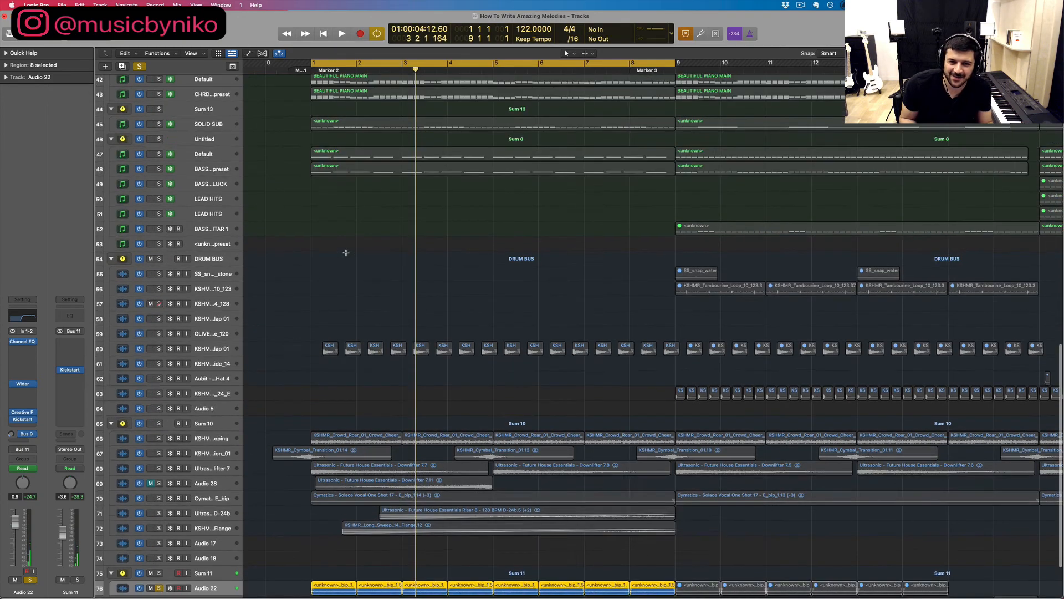
pyautogui.scroll(-4, 361, 259)
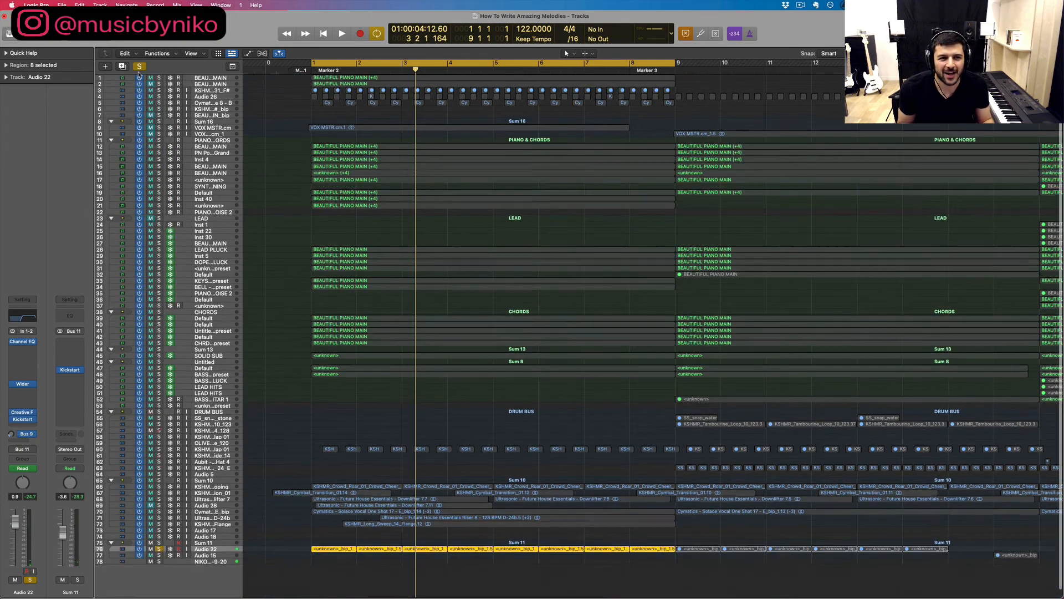
pyautogui.click(139, 66)
pyautogui.moveTo(309, 67); pyautogui.dragTo(300, 66)
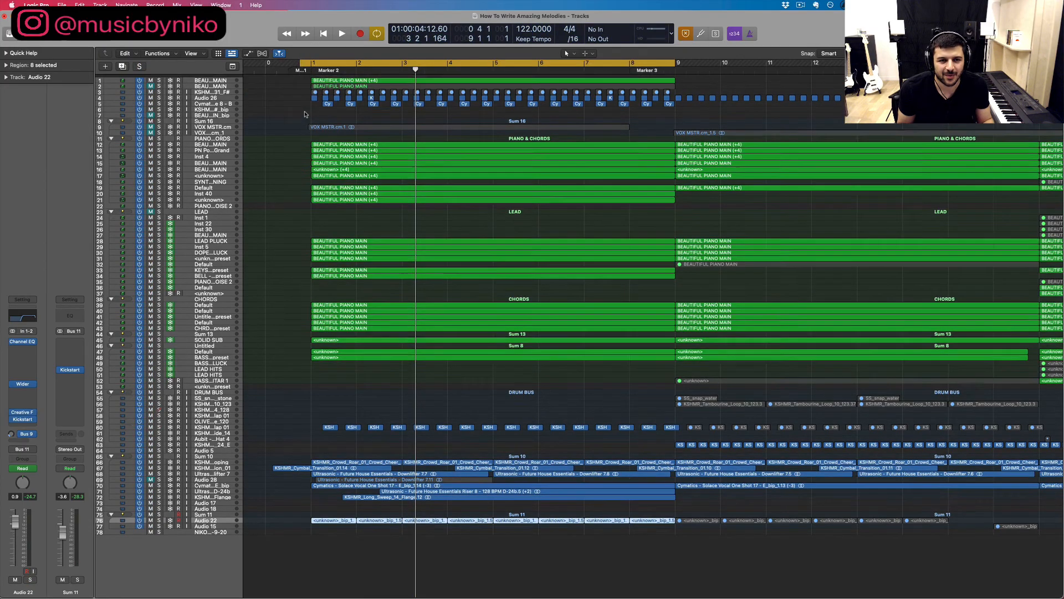
# Step: Mute BEAUTIFUL PIANO MAIN on track 1, play the full arrangement through the cycle and stop near bar 9
pyautogui.click(151, 78)
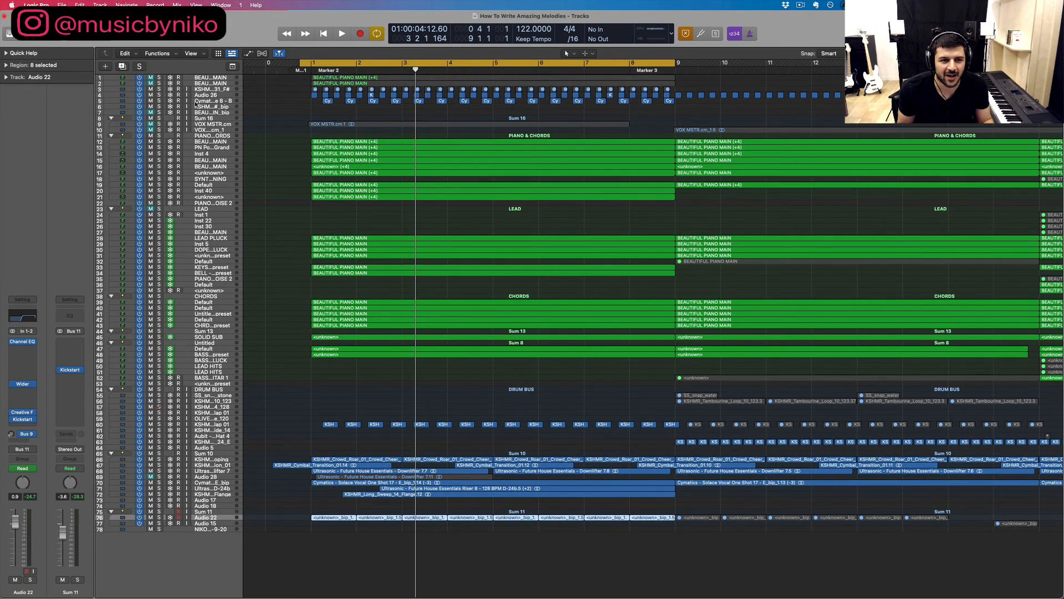
pyautogui.click(263, 125)
pyautogui.press('space')
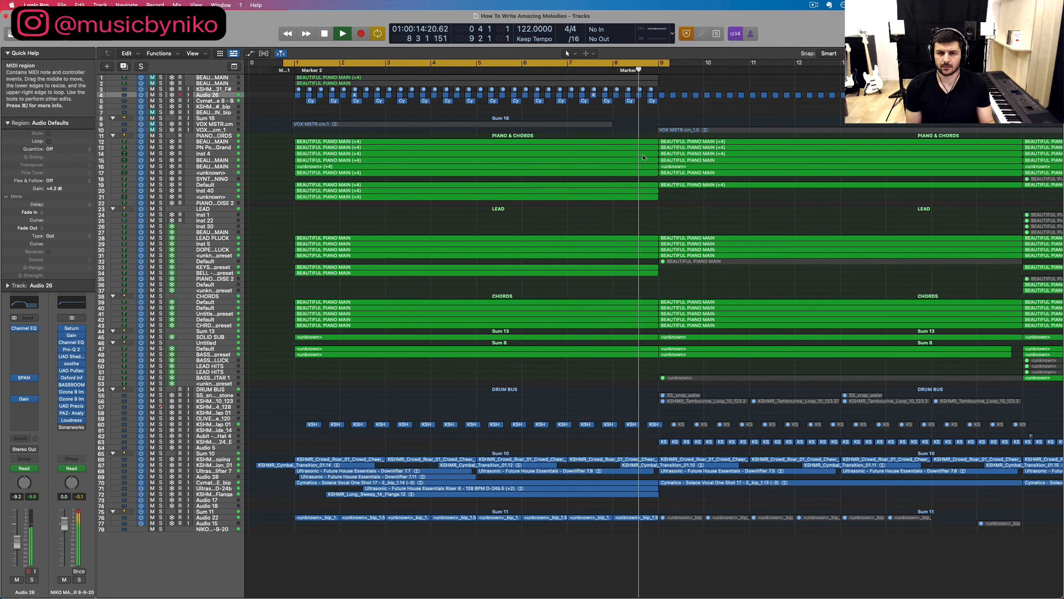
pyautogui.press('space')
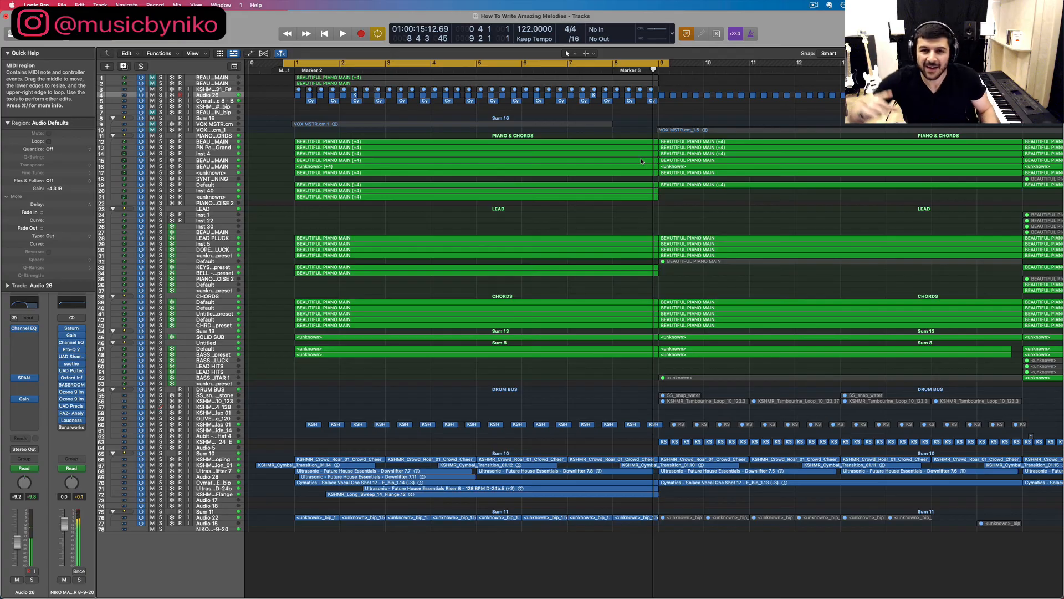
# Step: Solo Audio 26 and the Cymatics 808 Mob Snare on tracks 4 and 5, enlarge the tracks and show their automation lanes
pyautogui.click(160, 96)
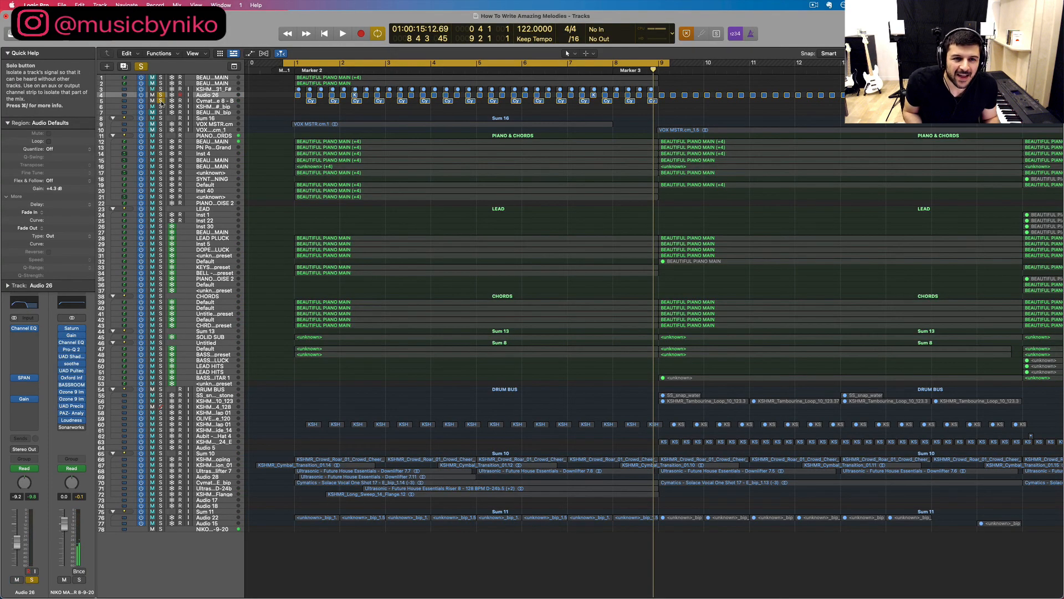
pyautogui.press('super+Down')
pyautogui.press('super+Down')
pyautogui.press('super+Down')
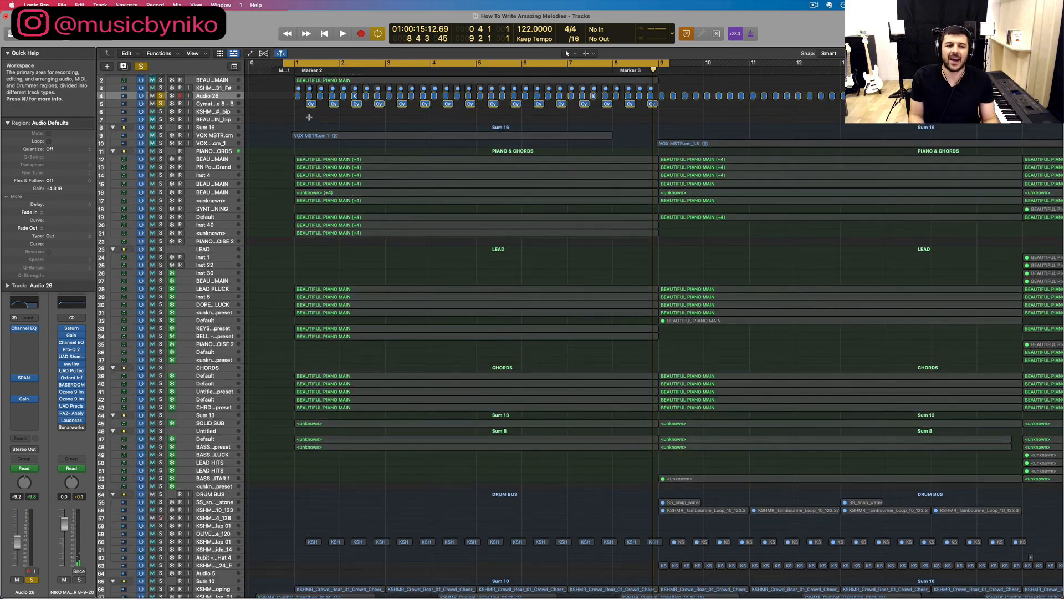
pyautogui.press('super+Down')
pyautogui.press('super+Down')
pyautogui.press('super+Down')
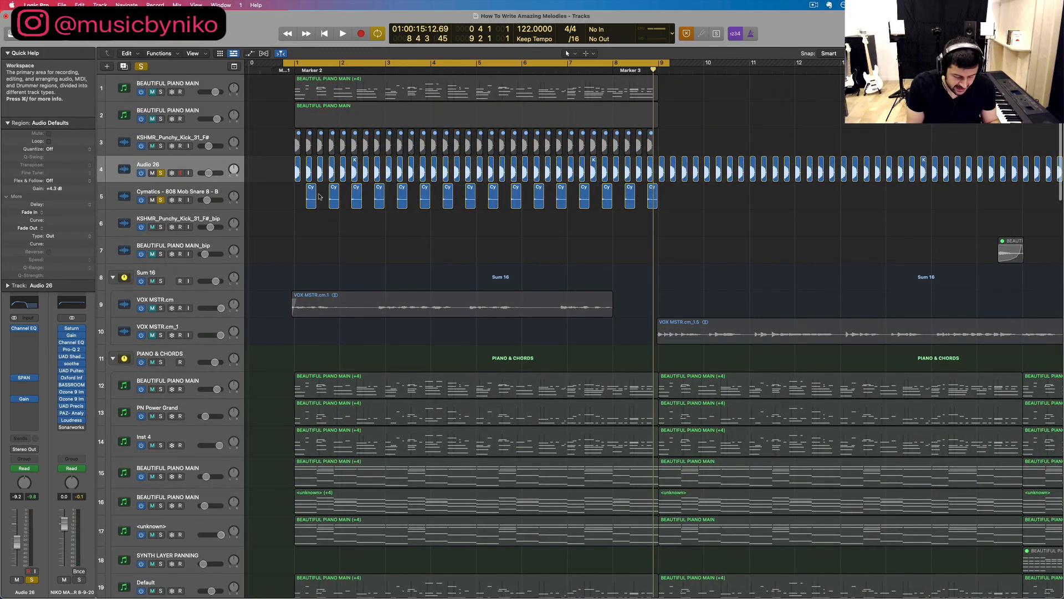
pyautogui.press('a')
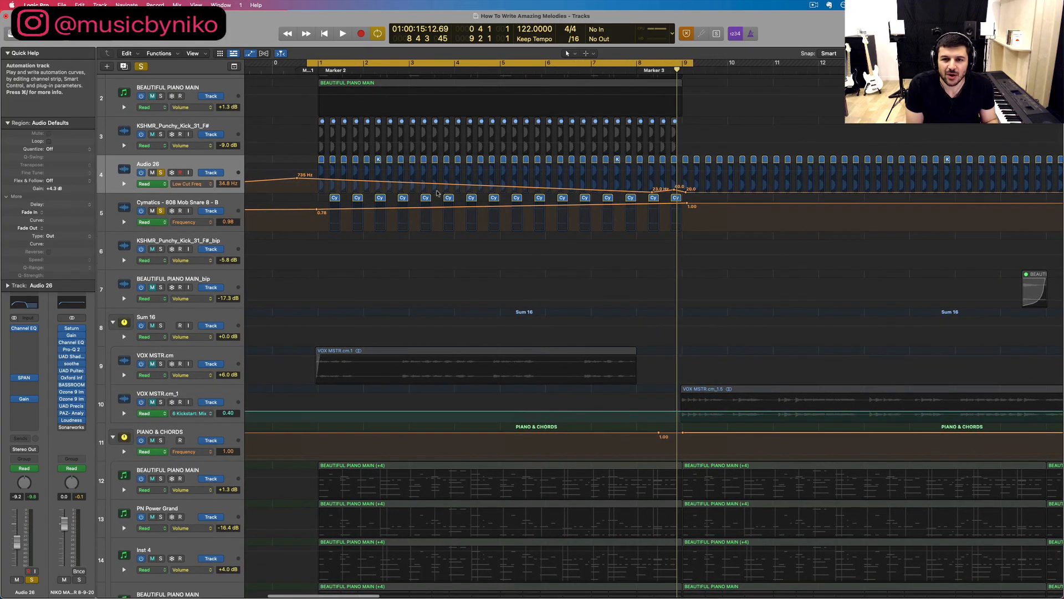
# Step: Select Audio 26 on track 4, play it soloed through the cycle and open its Channel EQ to watch the low-cut automation
pyautogui.click(242, 169)
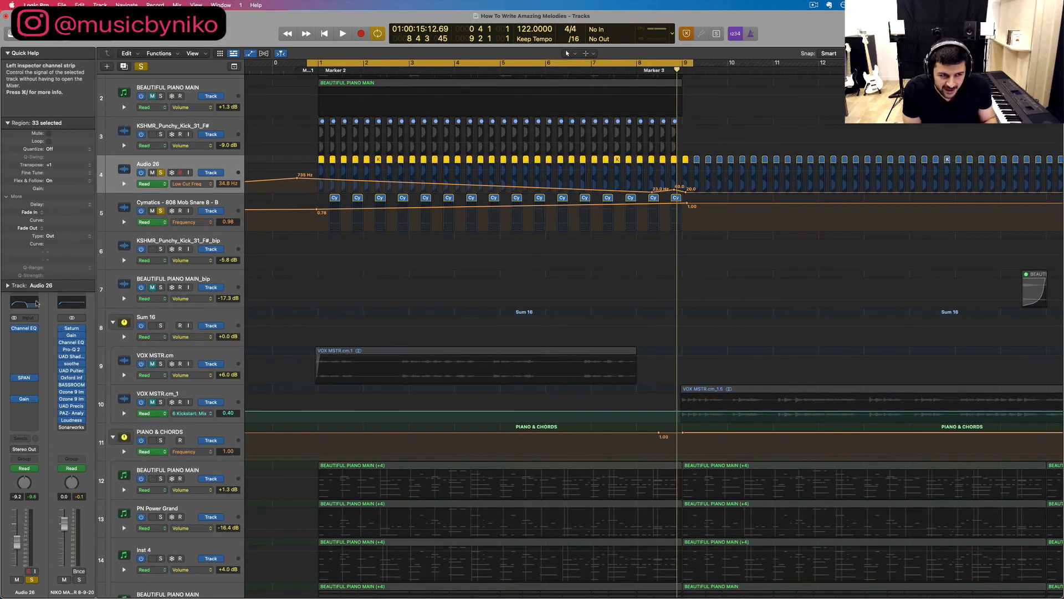
pyautogui.press('space')
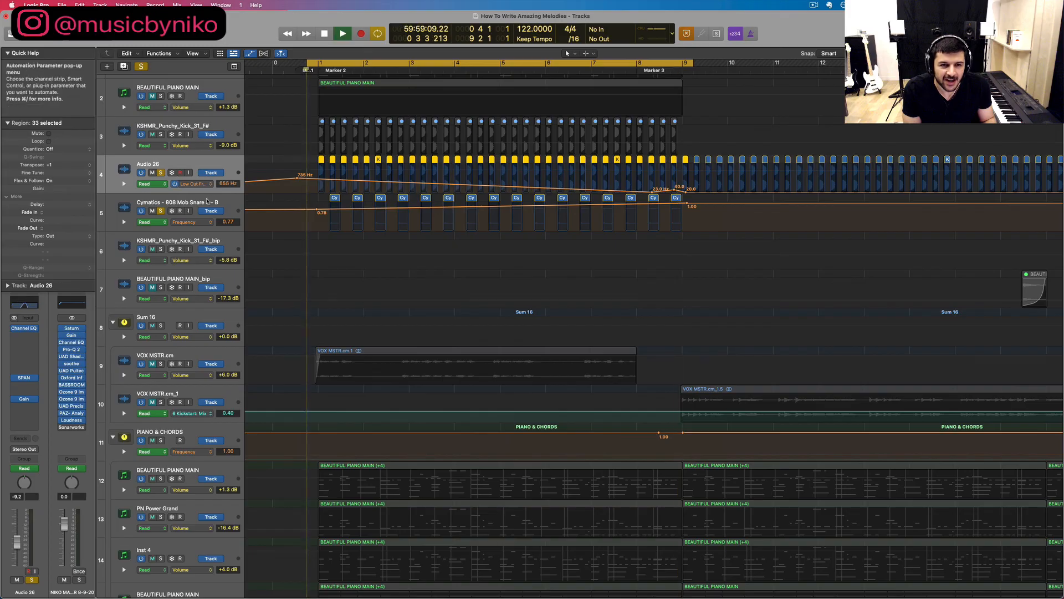
pyautogui.click(31, 302)
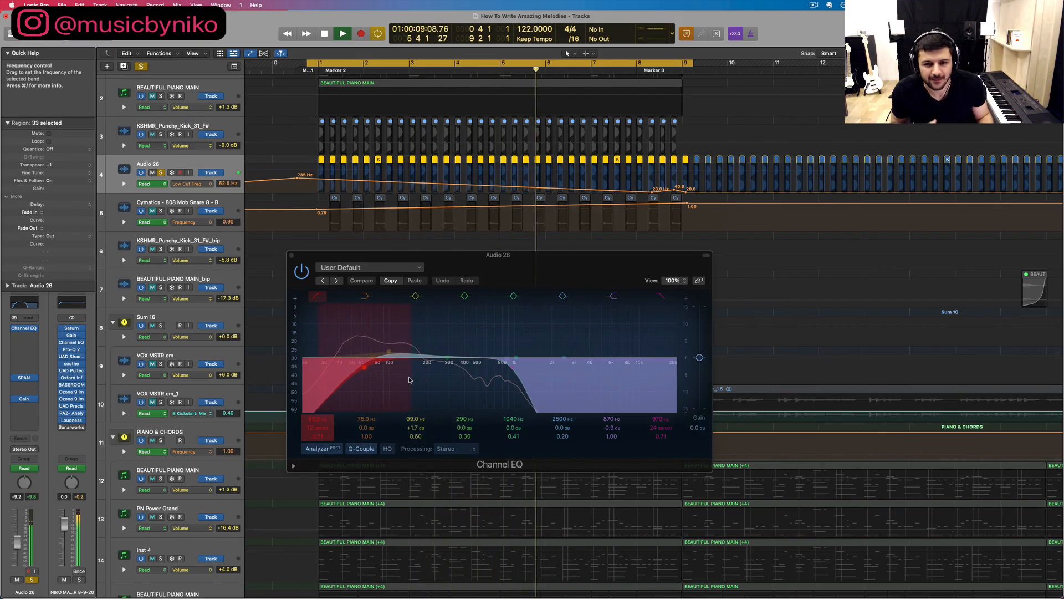
# Step: Clear the solo to hear Audio 26 in the full mix, recall the solo, stop playback and close the Channel EQ
pyautogui.click(141, 66)
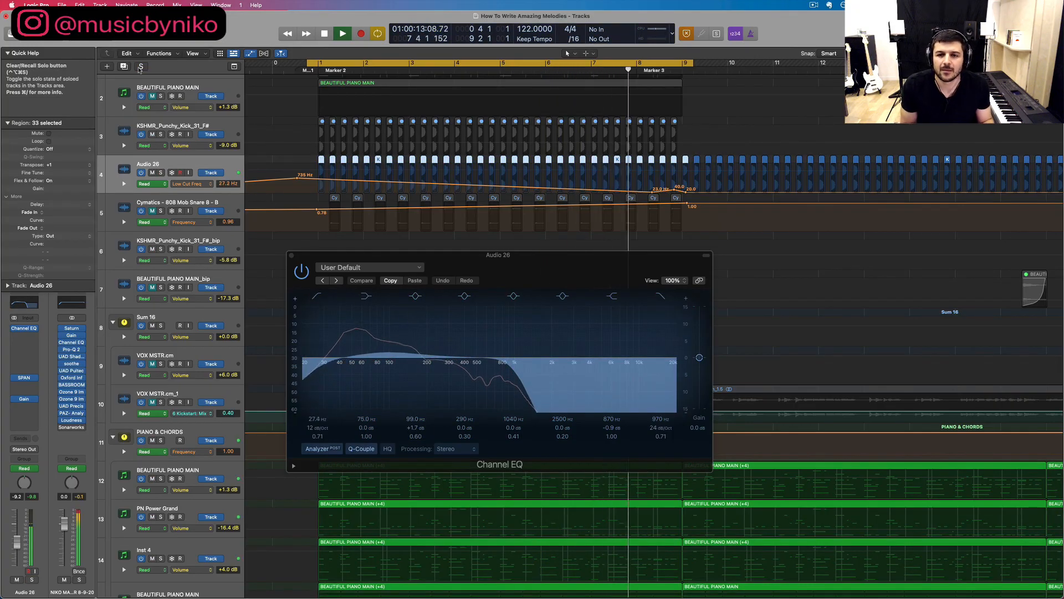
pyautogui.click(140, 67)
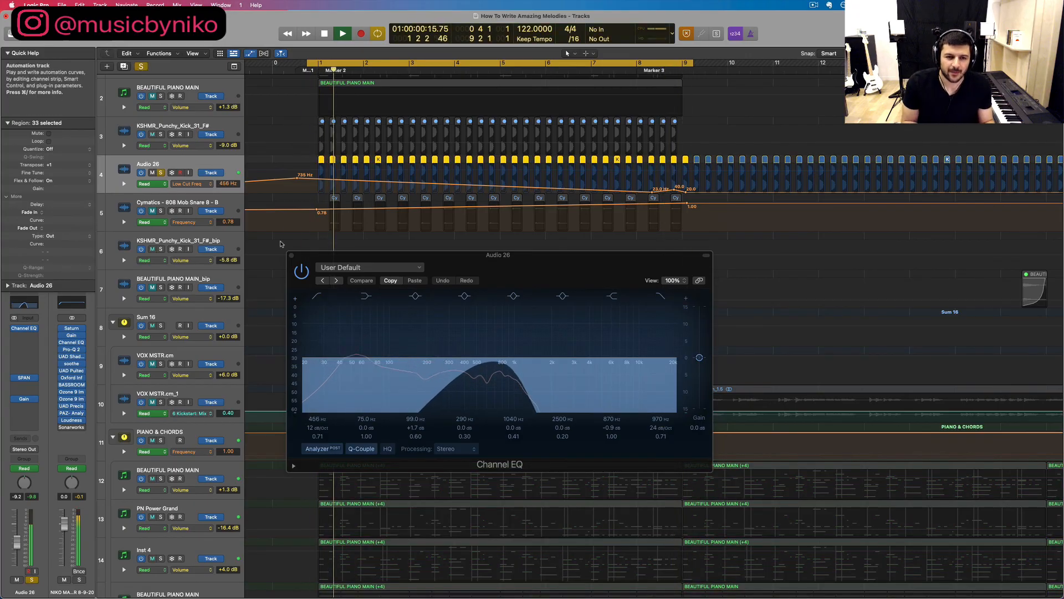
pyautogui.press('space')
pyautogui.click(292, 258)
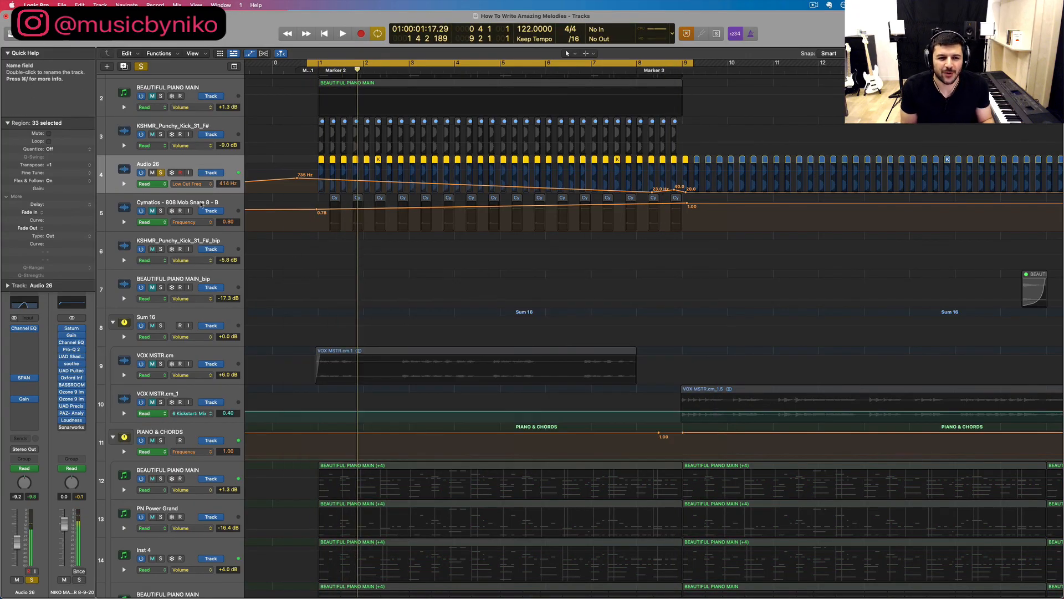
# Step: Move the solo from Audio 26 to the Cymatics 808 Mob Snare on track 5, play its frequency automation and select its track
pyautogui.click(160, 210)
pyautogui.click(160, 173)
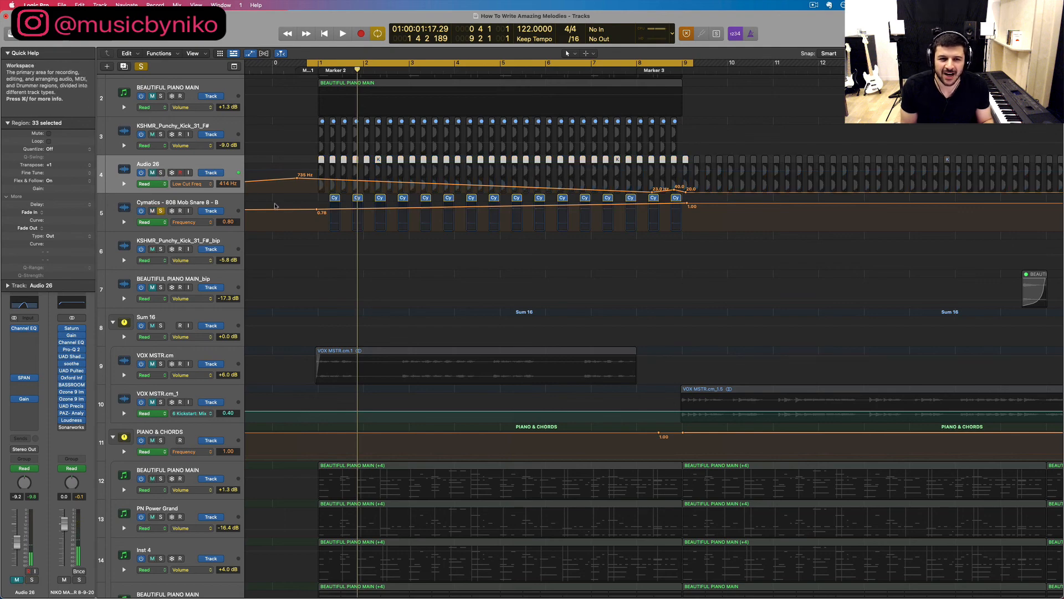
pyautogui.press('space')
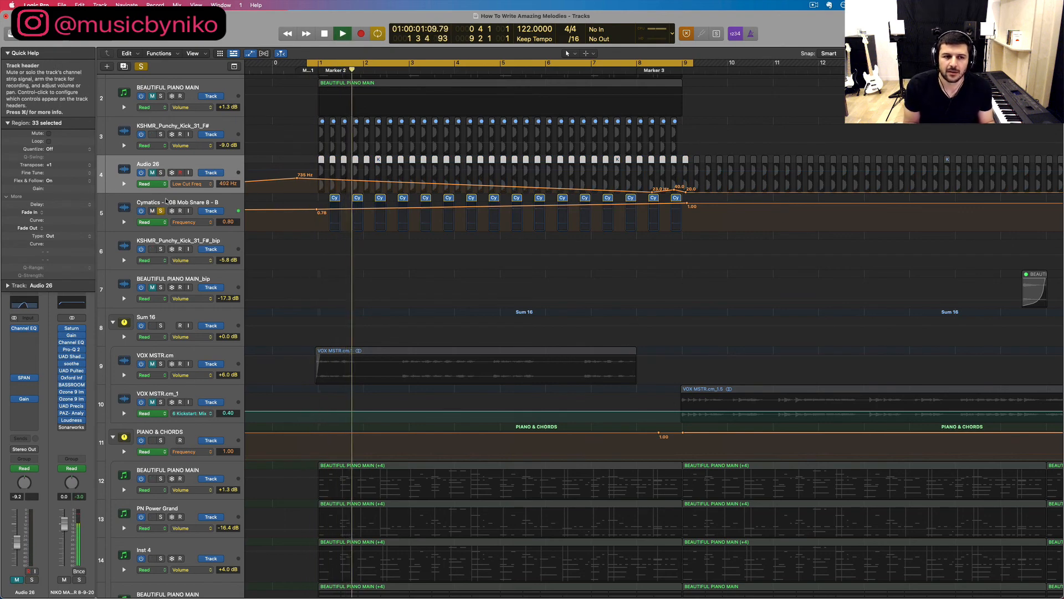
pyautogui.press('Down')
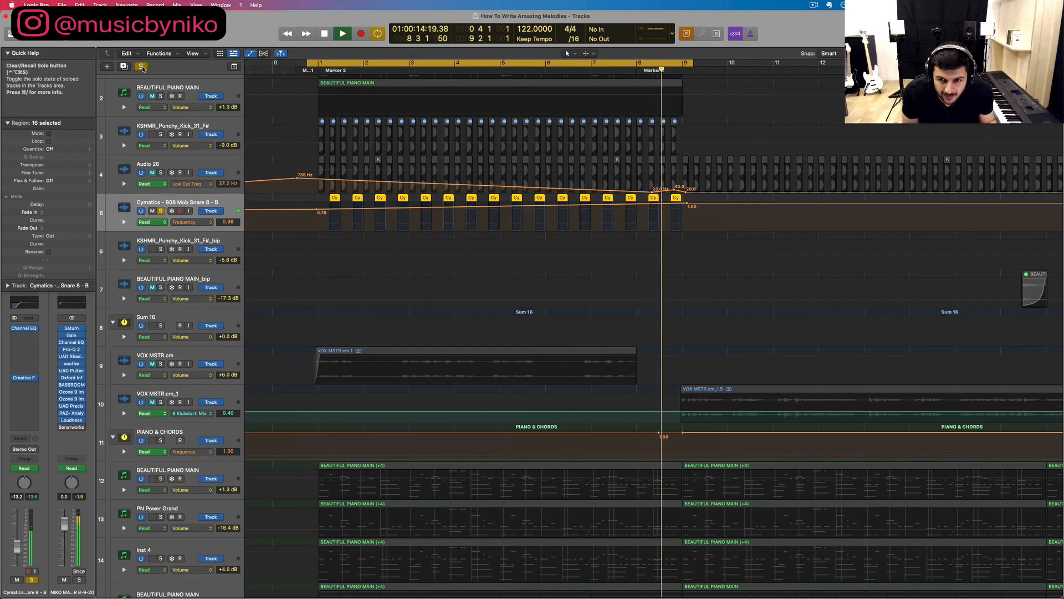
# Step: Clear the snare's solo, stop playback near bar 9 and hide the automation lanes on all tracks
pyautogui.click(143, 67)
pyautogui.press('space')
pyautogui.press('a')
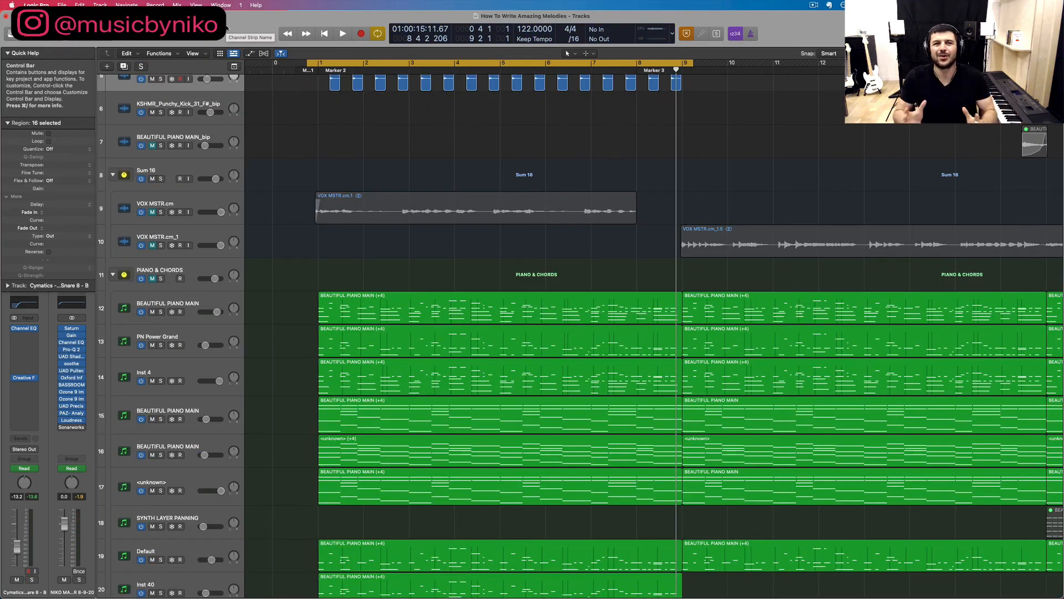